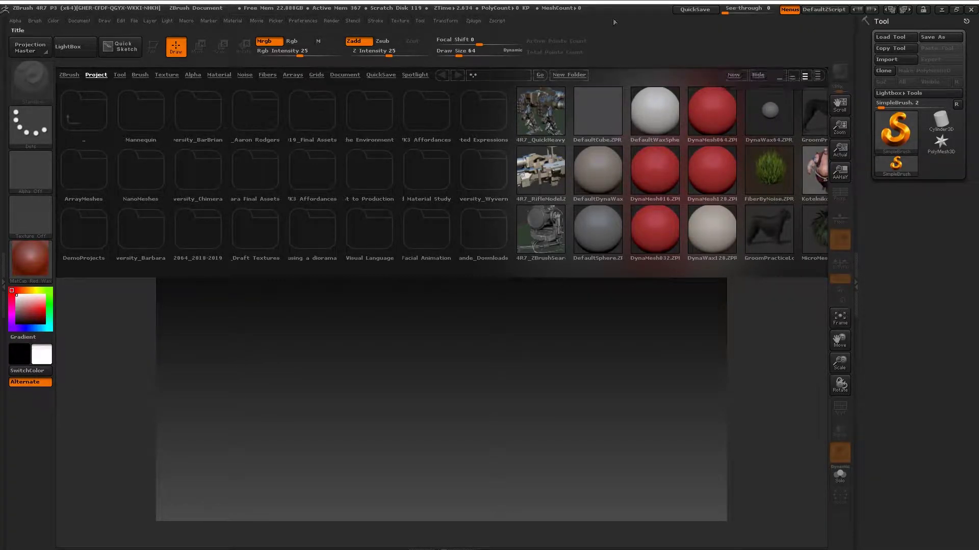
Close LightBox, create a new viewport-sized document and import the Low Poly Rock mesh.
{"action": "left_click", "coordinate": [760, 75]}
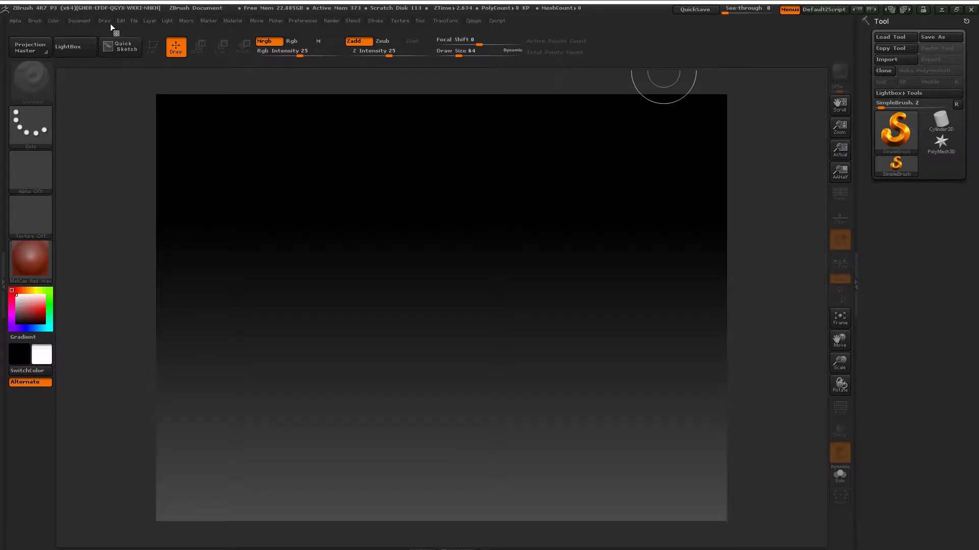
{"action": "left_click", "coordinate": [77, 21]}
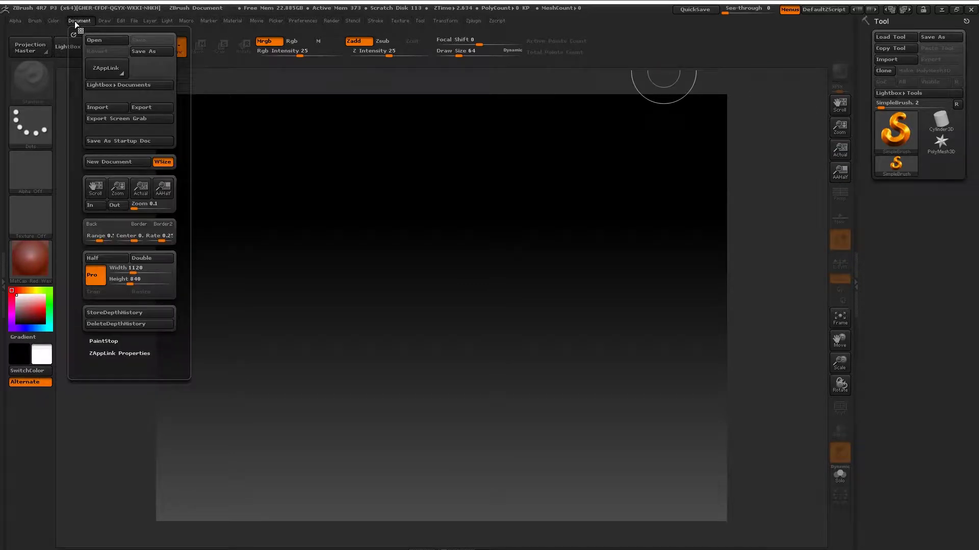
{"action": "left_click", "coordinate": [115, 162]}
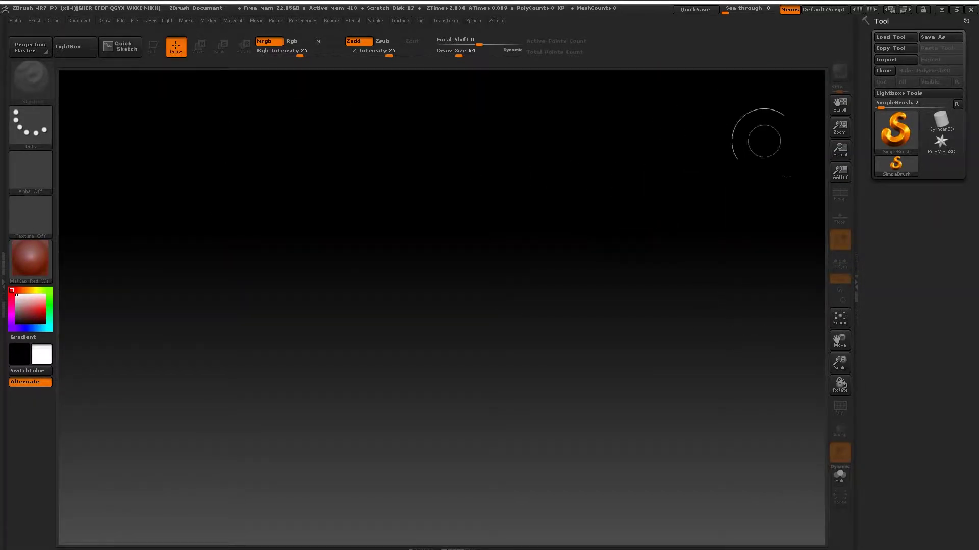
{"action": "left_click", "coordinate": [892, 60]}
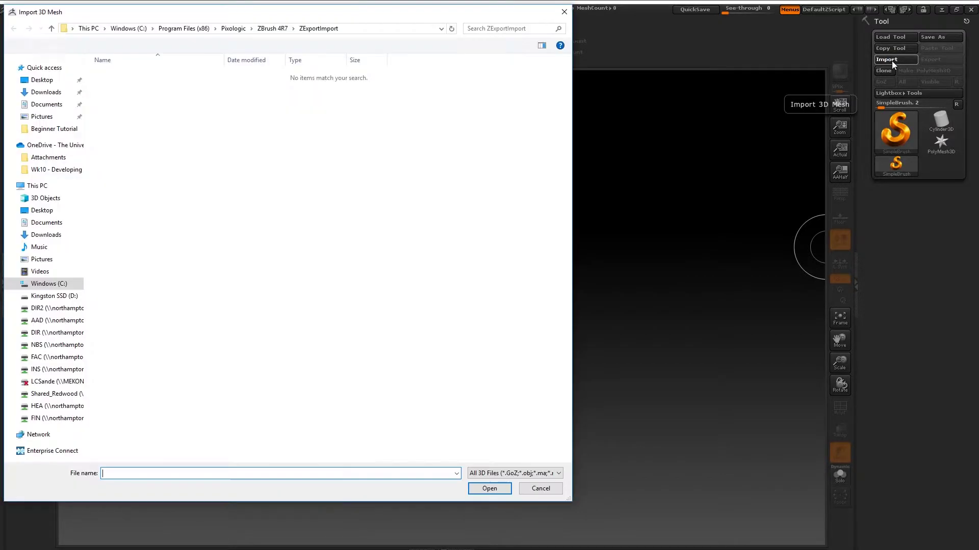
{"action": "left_click", "coordinate": [66, 169]}
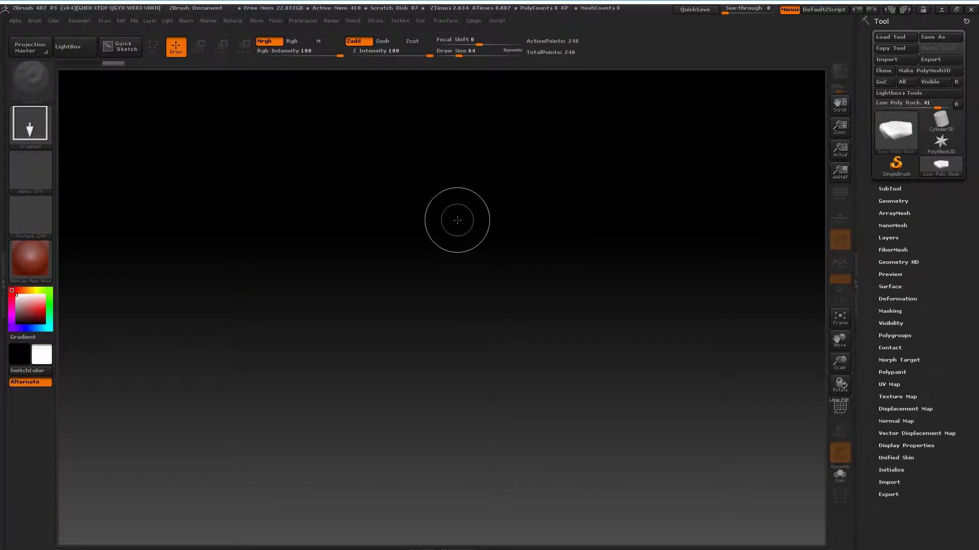
Apply MatCap Gray, draw the rock on the canvas, enter Edit mode and tilt it.
{"action": "left_click", "coordinate": [14, 260]}
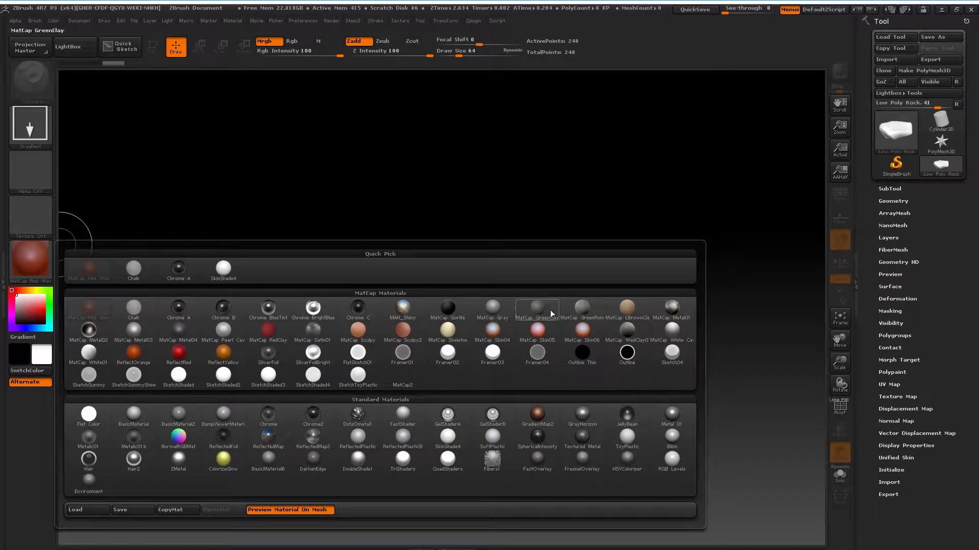
{"action": "left_click", "coordinate": [503, 316]}
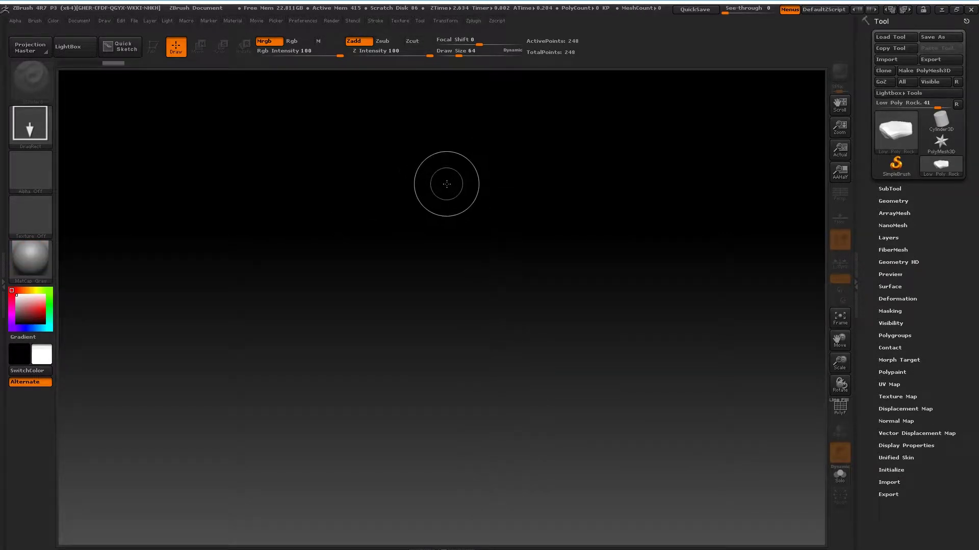
{"action": "left_click_drag", "start_coordinate": [447, 182], "coordinate": [461, 546]}
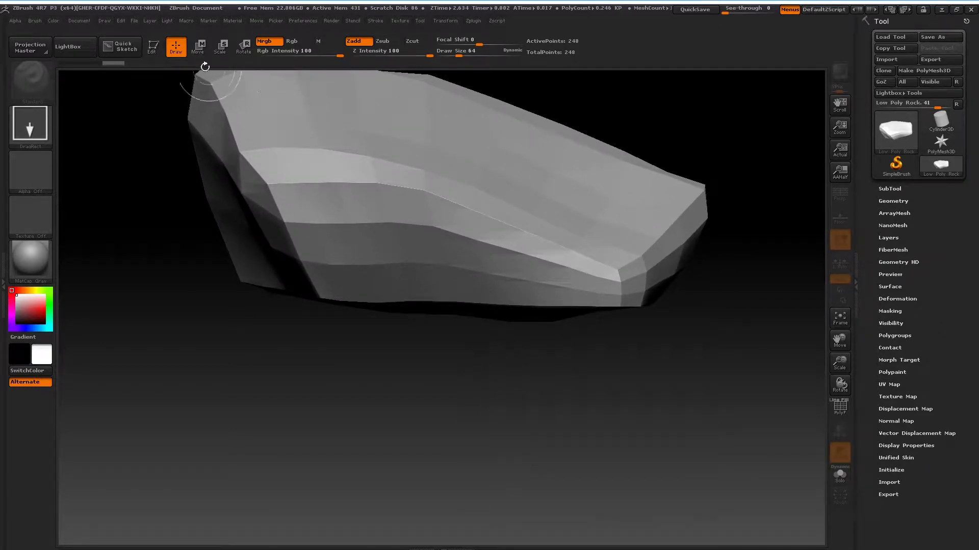
{"action": "left_click", "coordinate": [161, 52]}
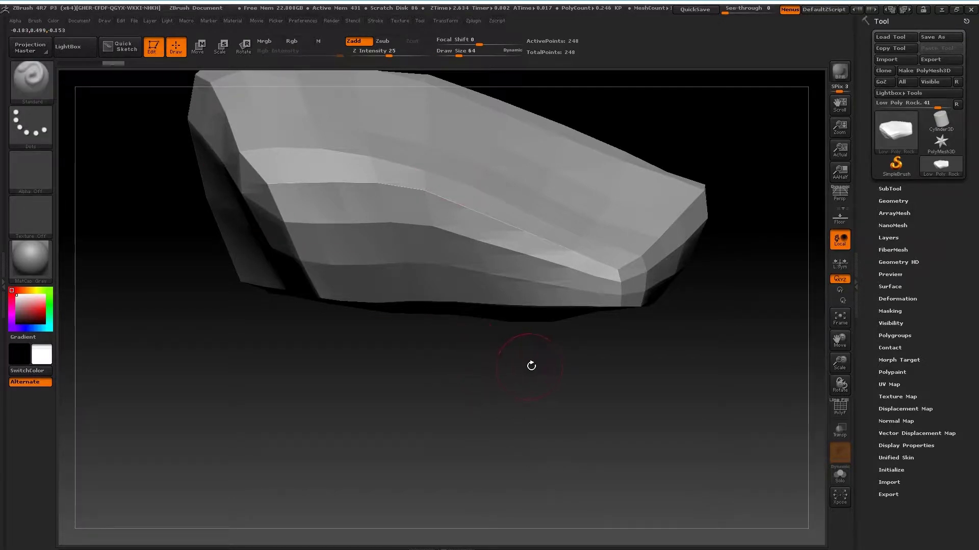
{"action": "left_click_drag", "start_coordinate": [536, 366], "coordinate": [532, 452]}
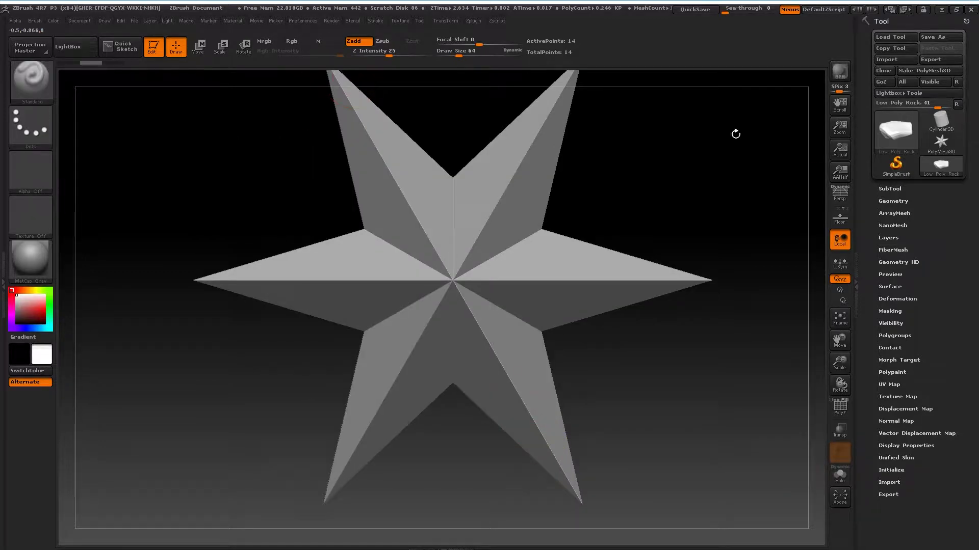
Re-import the Low Poly Rock file as the current tool and leave Edit mode.
{"action": "left_click", "coordinate": [896, 130]}
{"action": "left_click", "coordinate": [666, 135]}
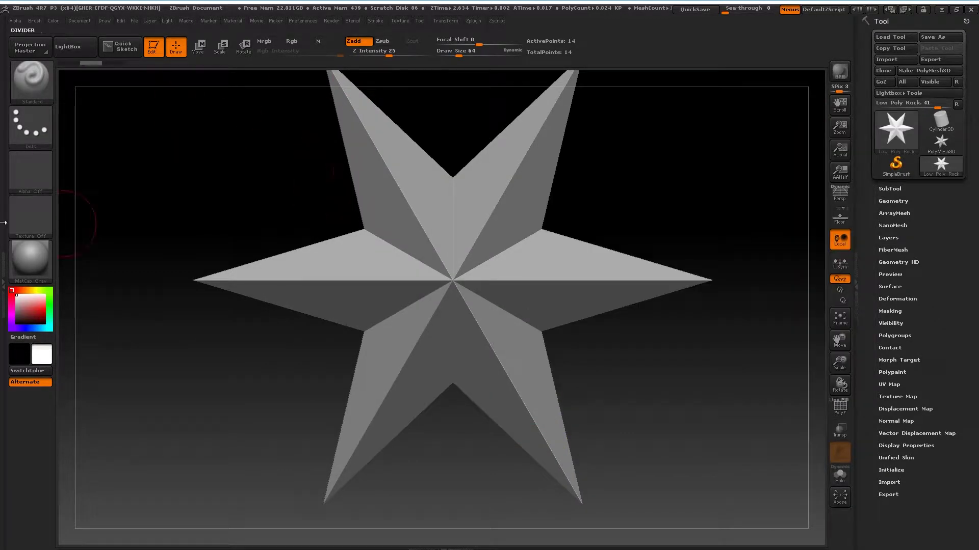
{"action": "left_click", "coordinate": [940, 120]}
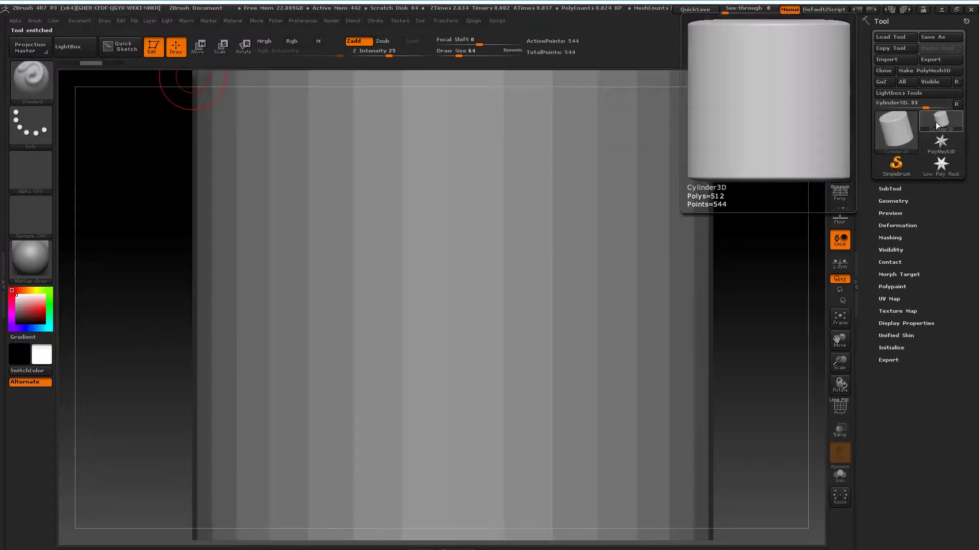
{"action": "left_click", "coordinate": [887, 60]}
{"action": "double_click", "coordinate": [118, 76]}
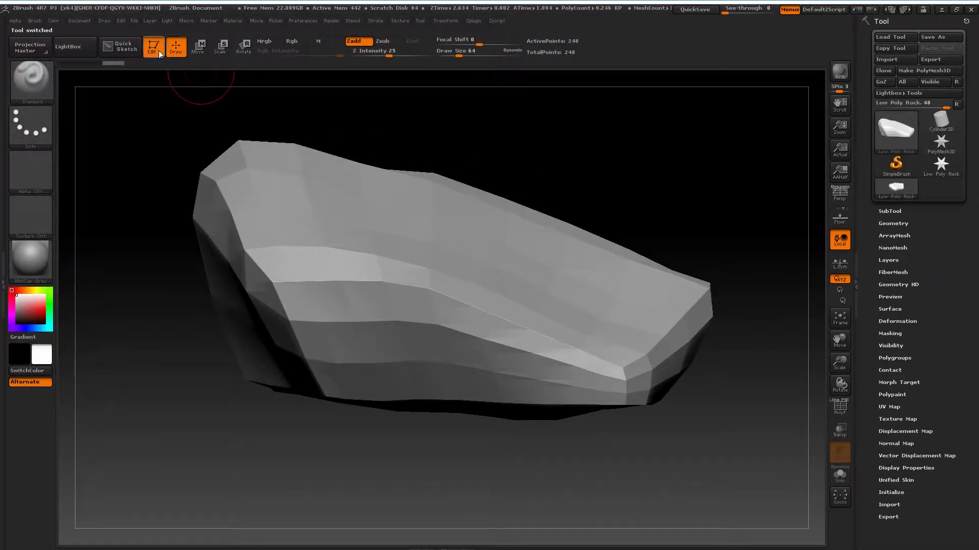
{"action": "left_click", "coordinate": [152, 46]}
Clear the stamped rock copies with Ctrl+N and draw one large rock from the centre.
{"action": "left_click_drag", "start_coordinate": [682, 251], "coordinate": [531, 132]}
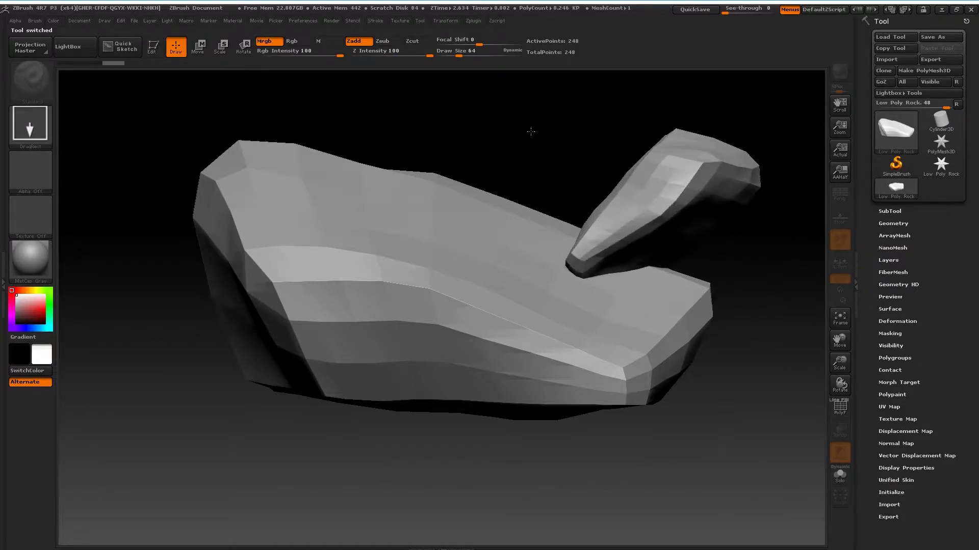
{"action": "left_click_drag", "start_coordinate": [469, 331], "coordinate": [415, 138]}
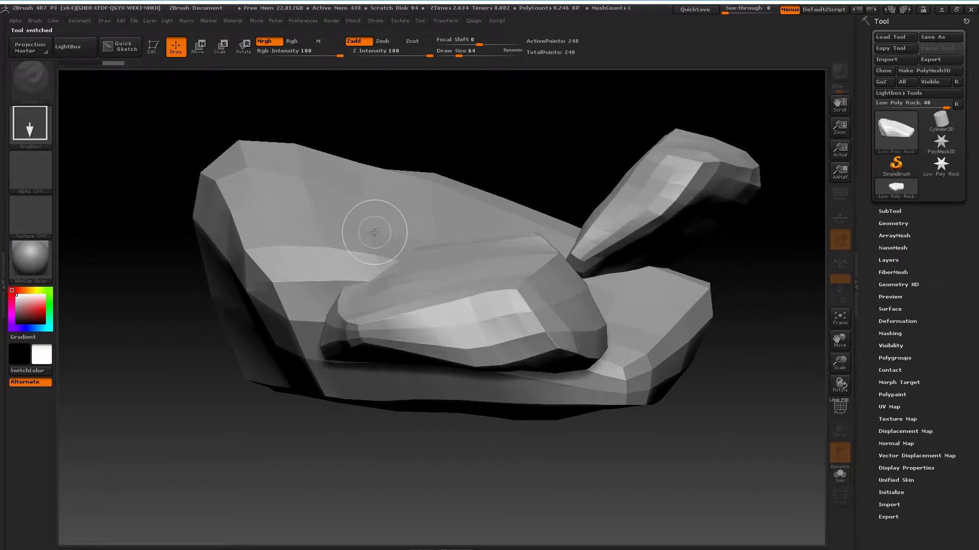
{"action": "left_click_drag", "start_coordinate": [374, 233], "coordinate": [571, 156]}
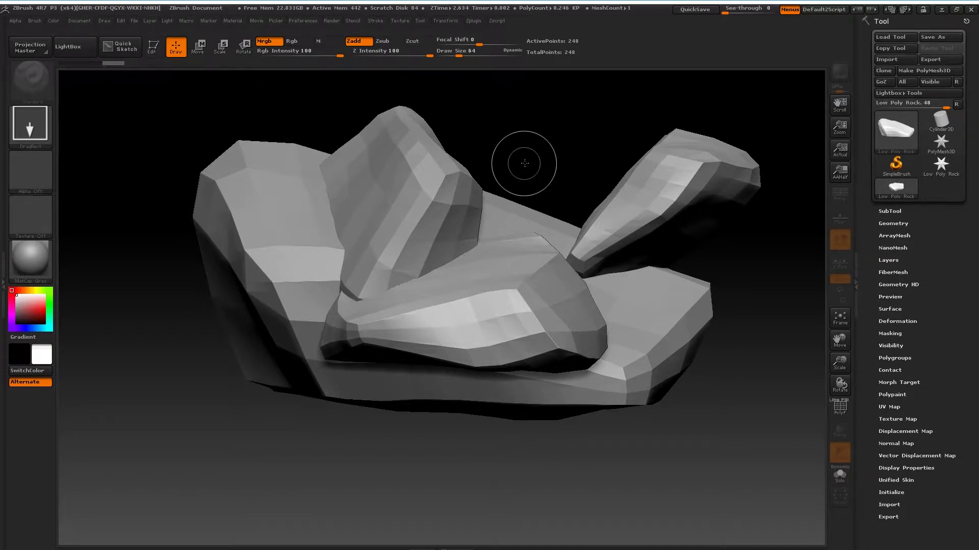
{"action": "key", "text": "ctrl+n"}
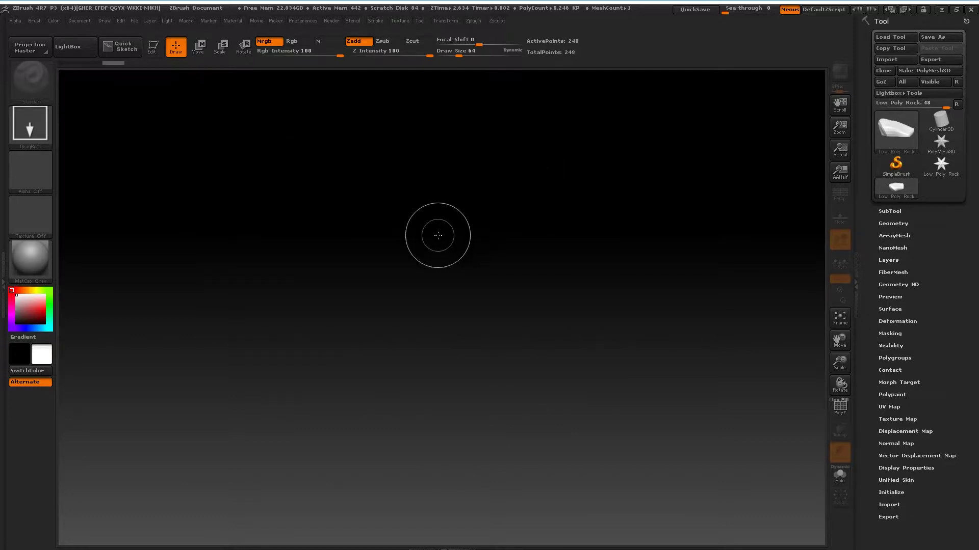
{"action": "left_click_drag", "start_coordinate": [474, 199], "coordinate": [490, 536]}
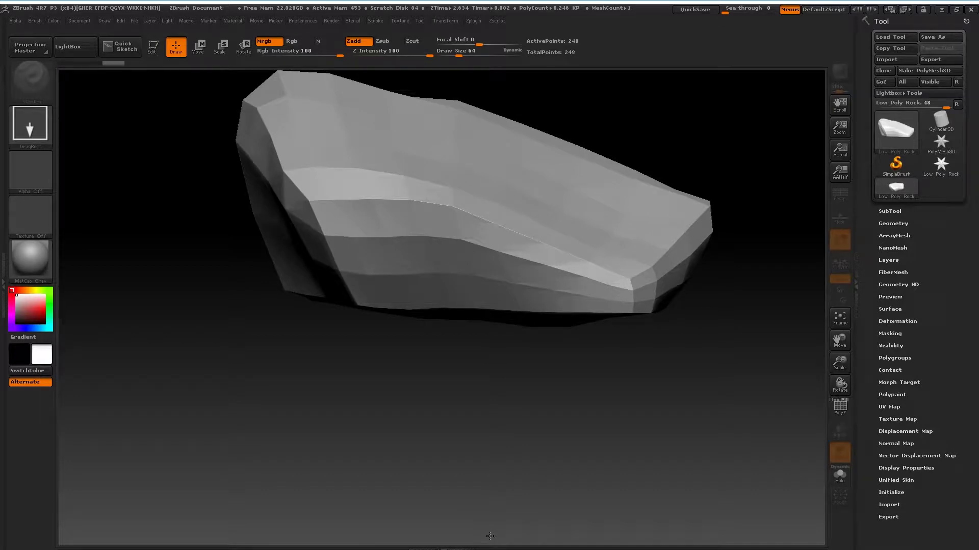
Put the rock in Edit mode, then rotate, pan and zoom until it fills the canvas centre.
{"action": "left_click", "coordinate": [155, 46]}
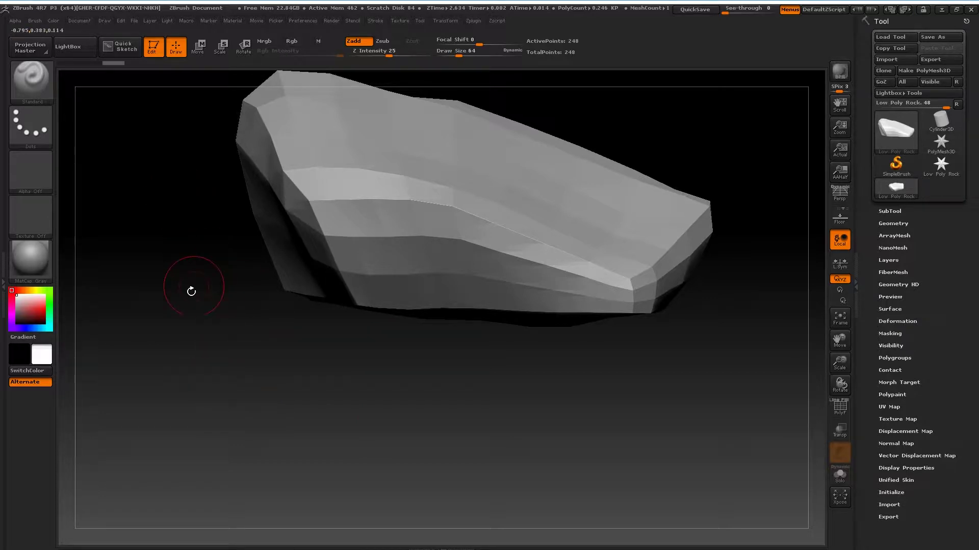
{"action": "mouse_move", "coordinate": [200, 392]}
{"action": "left_mouse_down"}
{"action": "mouse_move", "coordinate": [287, 389]}
{"action": "mouse_move", "coordinate": [204, 389]}
{"action": "mouse_move", "coordinate": [168, 306]}
{"action": "left_mouse_up"}
{"action": "mouse_move", "coordinate": [162, 262]}
{"action": "left_mouse_down"}
{"action": "mouse_move", "coordinate": [163, 400]}
{"action": "mouse_move", "coordinate": [163, 192]}
{"action": "mouse_move", "coordinate": [179, 291]}
{"action": "mouse_move", "coordinate": [166, 258]}
{"action": "mouse_move", "coordinate": [172, 245]}
{"action": "left_mouse_up"}
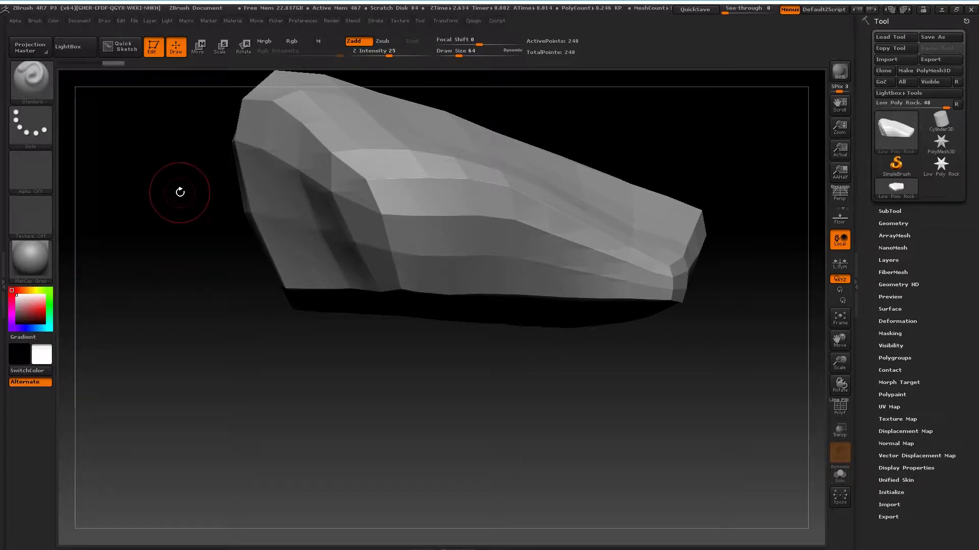
{"action": "left_click_drag", "start_coordinate": [179, 192], "coordinate": [195, 114], "text": "alt"}
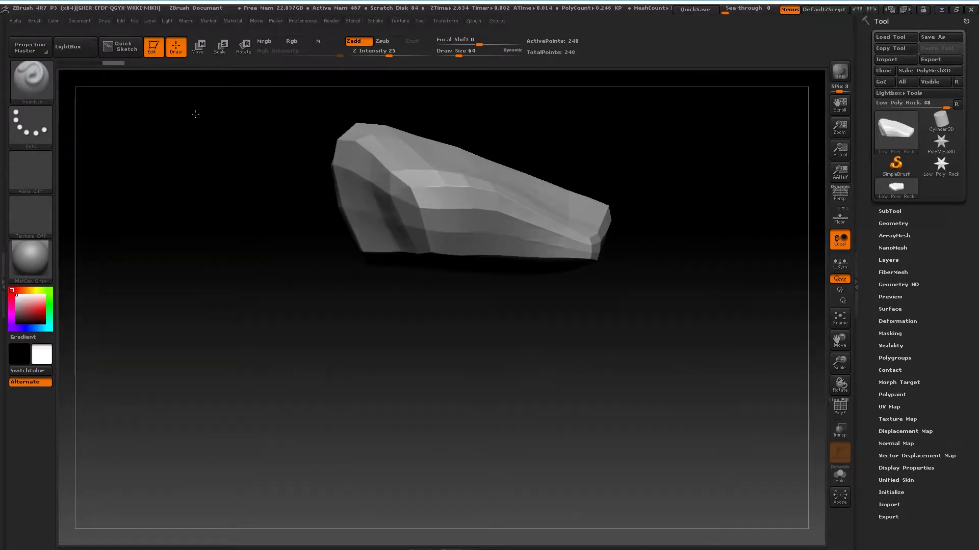
{"action": "left_click_drag", "start_coordinate": [183, 178], "coordinate": [197, 276], "text": "alt"}
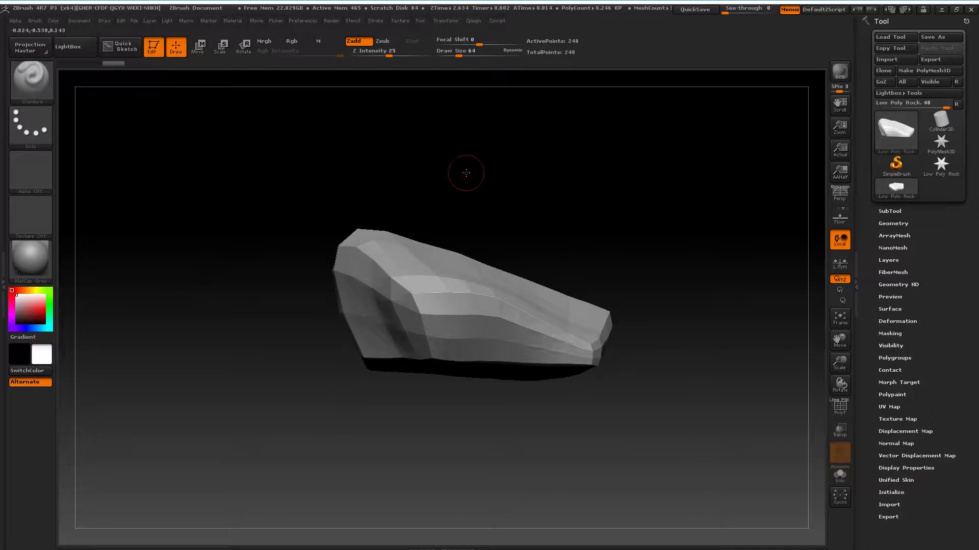
{"action": "left_click_drag", "start_coordinate": [466, 173], "coordinate": [605, 190], "text": "alt"}
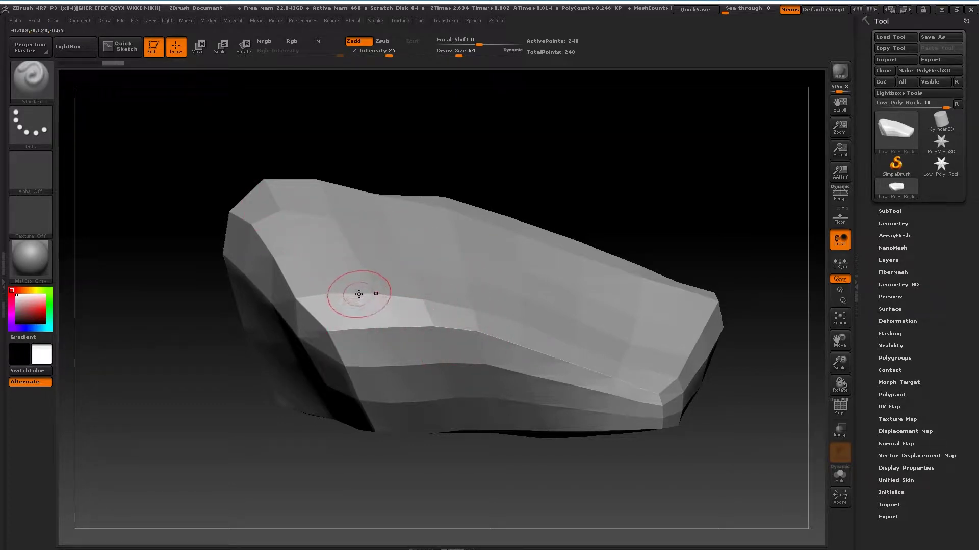
{"action": "left_click", "coordinate": [896, 225]}
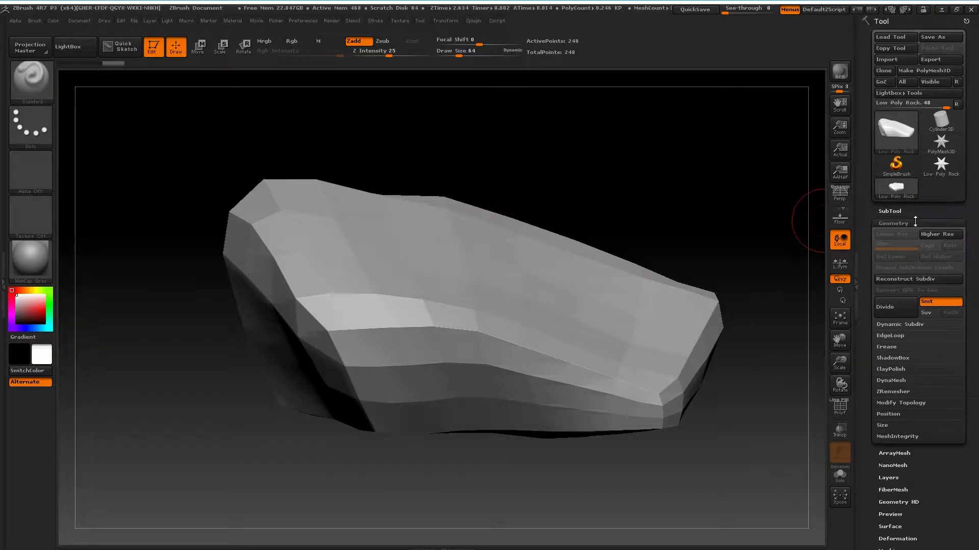
Divide the rock once to reach level 2 with 986 points.
{"action": "left_click", "coordinate": [900, 311]}
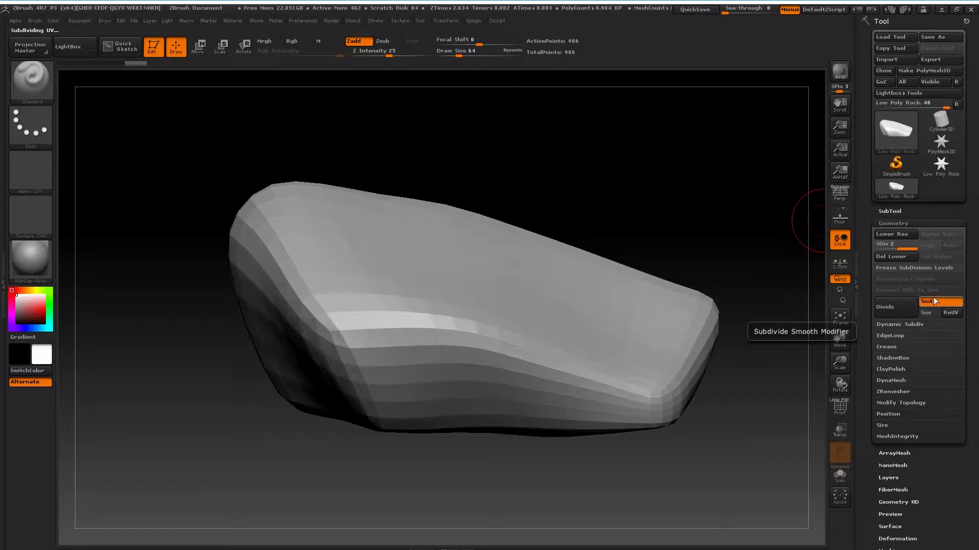
Compare subdivision levels 1 and 2 with the polygon wireframe shown.
{"action": "left_click", "coordinate": [889, 245]}
{"action": "key", "text": "shift+f"}
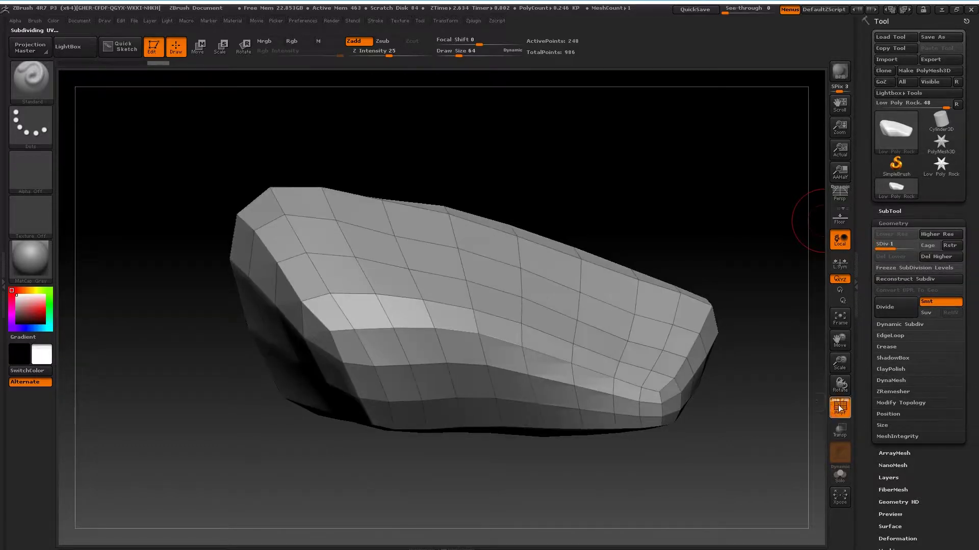
{"action": "left_click_drag", "start_coordinate": [882, 243], "coordinate": [915, 245]}
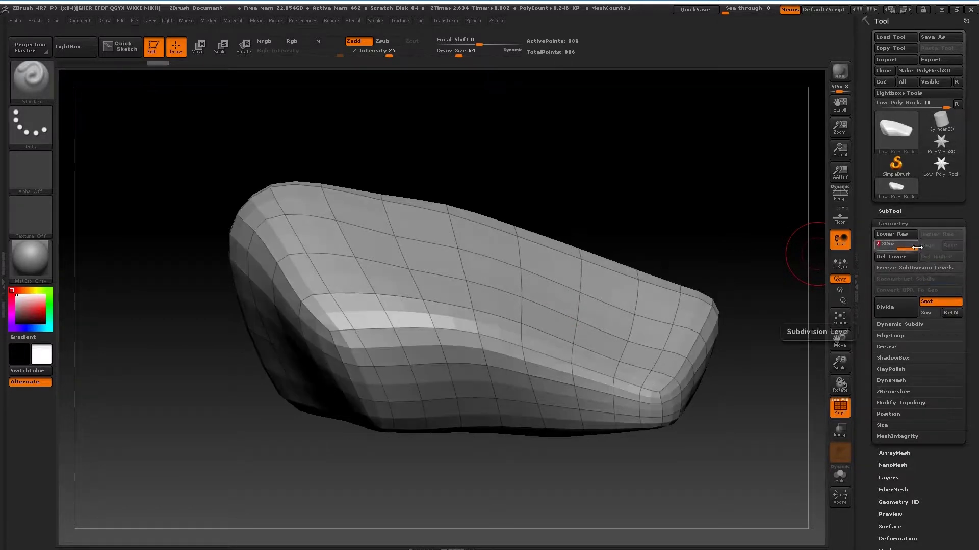
{"action": "left_click_drag", "start_coordinate": [632, 244], "coordinate": [684, 286]}
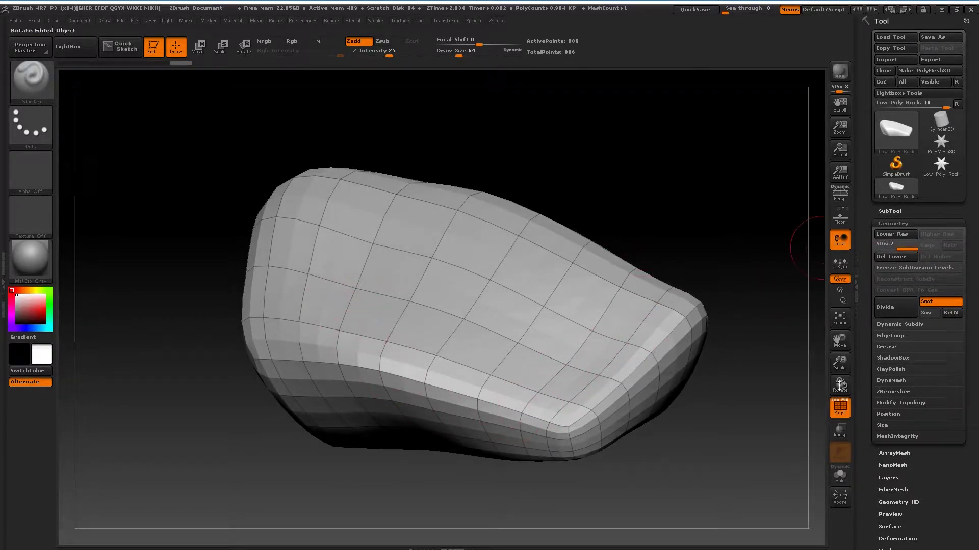
Turn the PolyF wireframe off and drop the rock to faceted level 1 with 248 points.
{"action": "left_click", "coordinate": [837, 412]}
{"action": "left_click", "coordinate": [836, 412]}
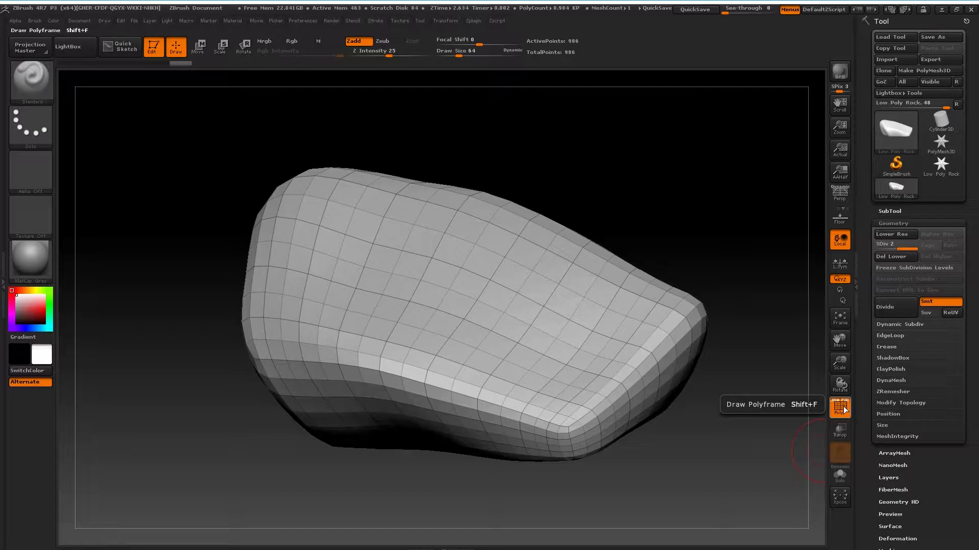
{"action": "left_click", "coordinate": [844, 409]}
{"action": "left_click", "coordinate": [844, 409]}
{"action": "left_click", "coordinate": [844, 409]}
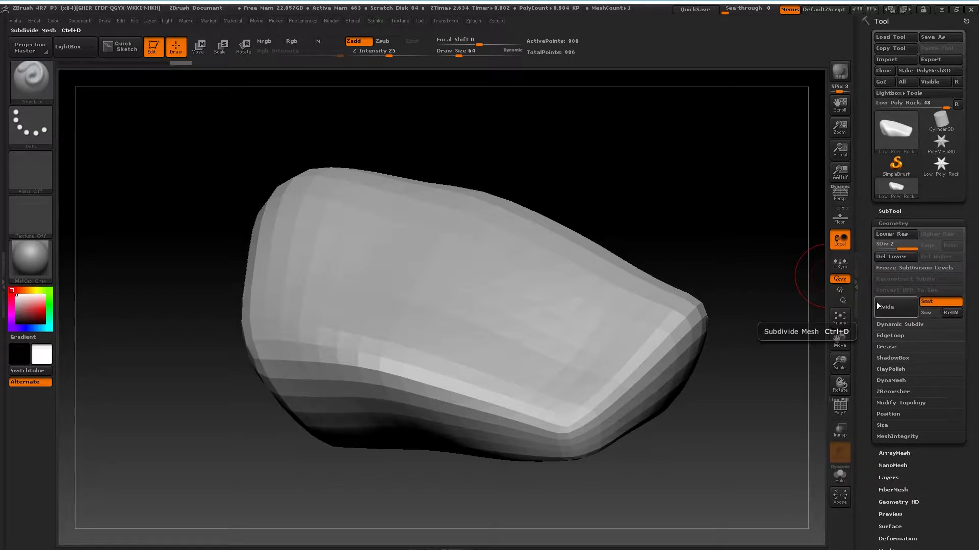
{"action": "left_click_drag", "start_coordinate": [575, 212], "coordinate": [594, 187]}
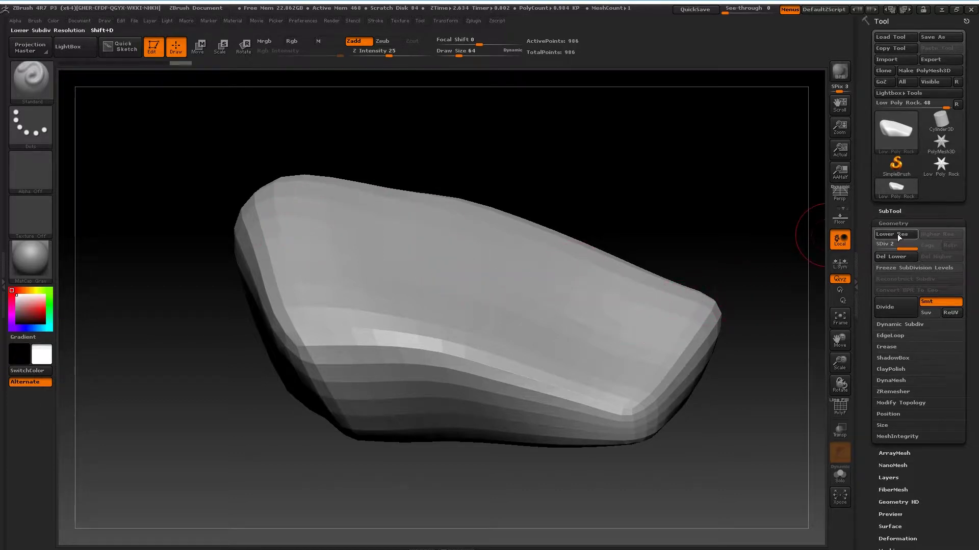
{"action": "left_click_drag", "start_coordinate": [897, 246], "coordinate": [873, 246]}
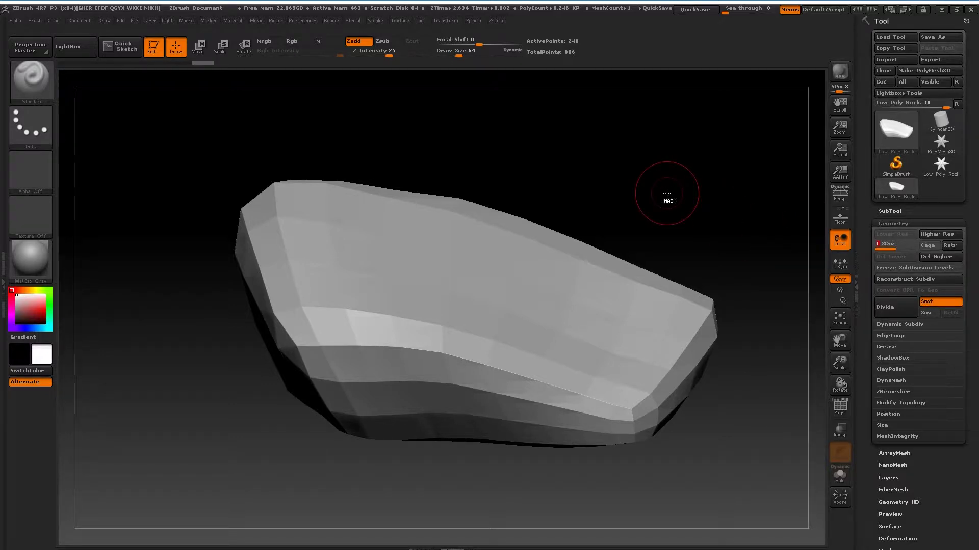
Turn off Smt and divide the rock once without smoothing.
{"action": "key", "text": "ctrl+z"}
{"action": "key", "text": "ctrl+z"}
{"action": "key", "text": "ctrl+z"}
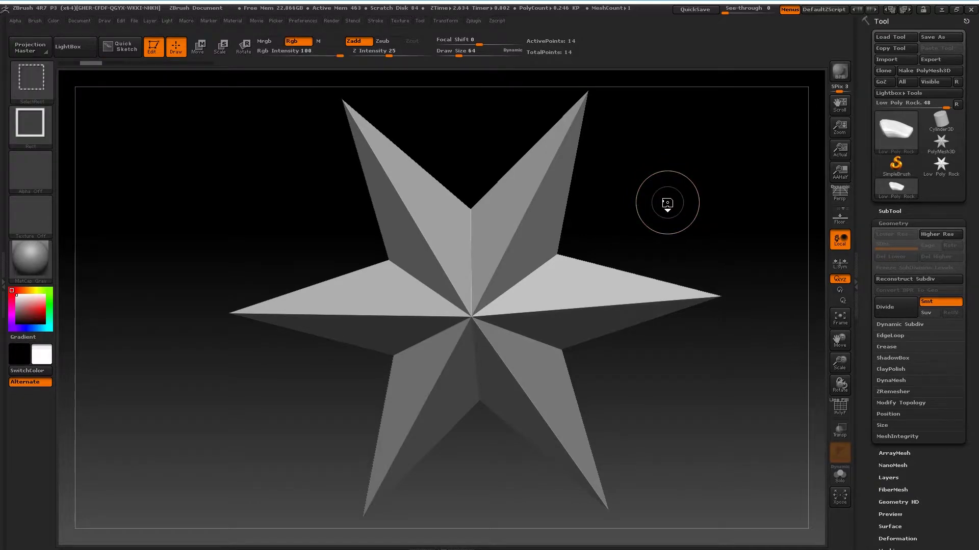
{"action": "key", "text": "ctrl+shift+z"}
{"action": "left_click", "coordinate": [937, 302]}
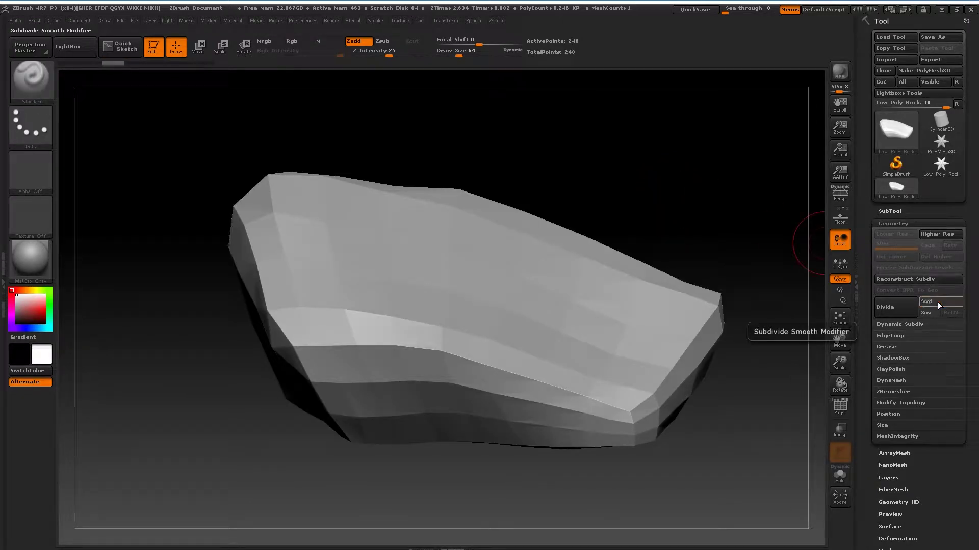
{"action": "left_click", "coordinate": [895, 307]}
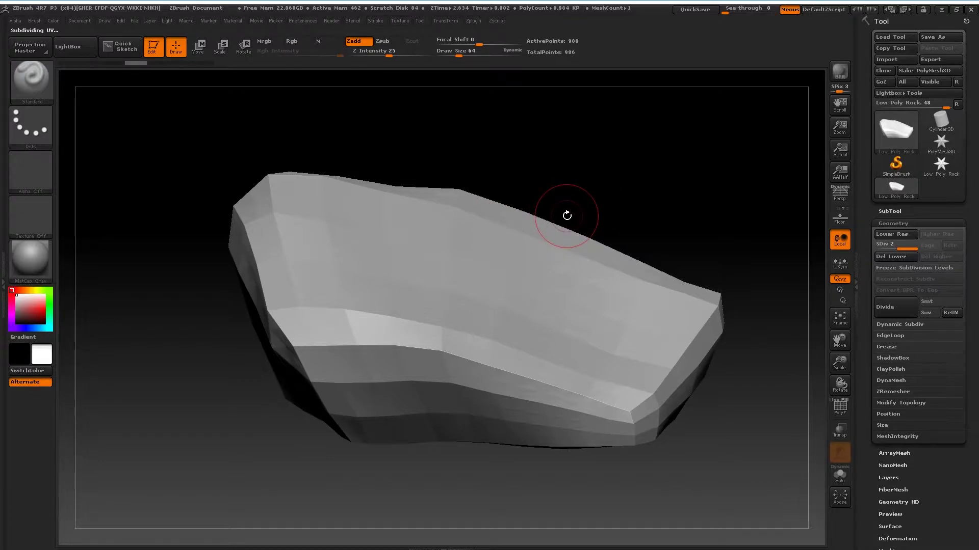
{"action": "left_click_drag", "start_coordinate": [567, 215], "coordinate": [724, 230]}
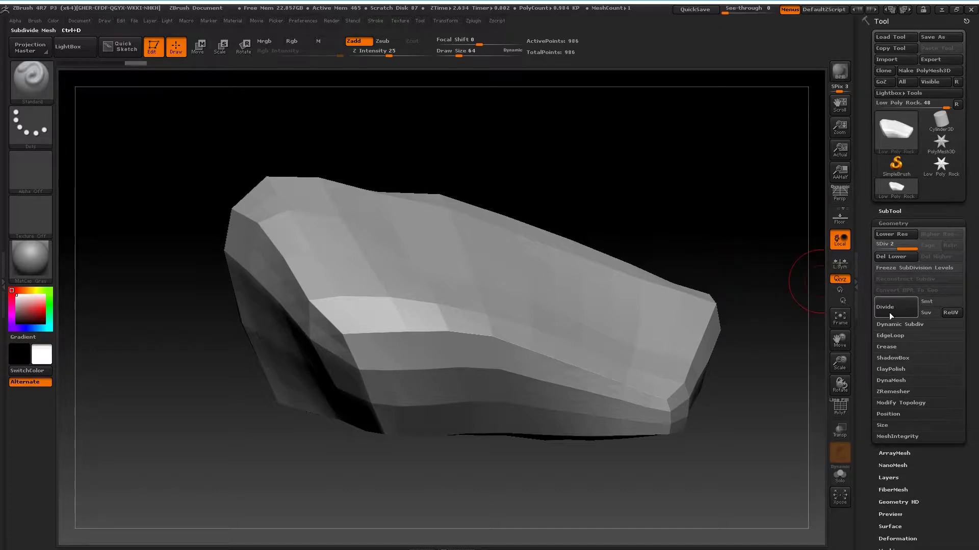
Subdivide to level 7, about 1.007 million points, and check the wireframe up close.
{"action": "key", "text": "ctrl"}
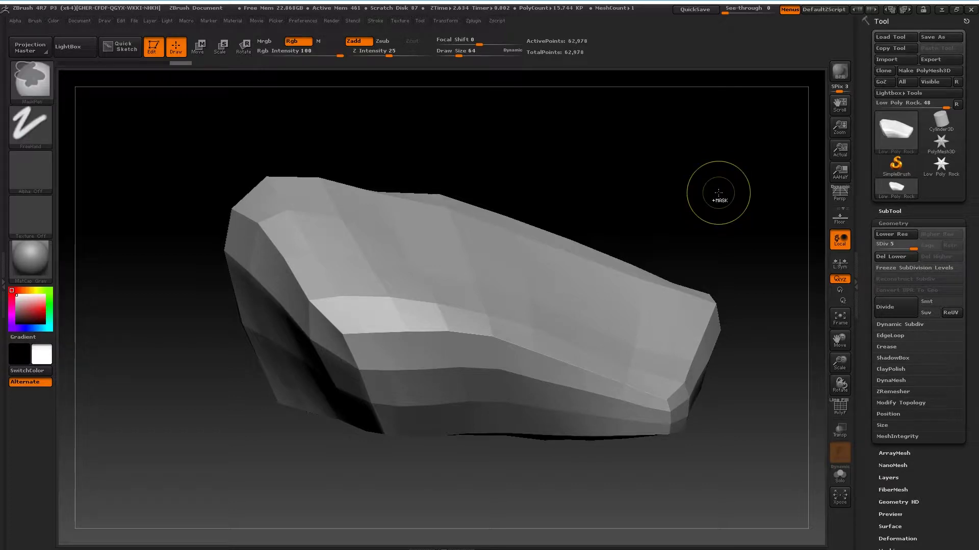
{"action": "key", "text": "ctrl+d"}
{"action": "key", "text": "ctrl+d"}
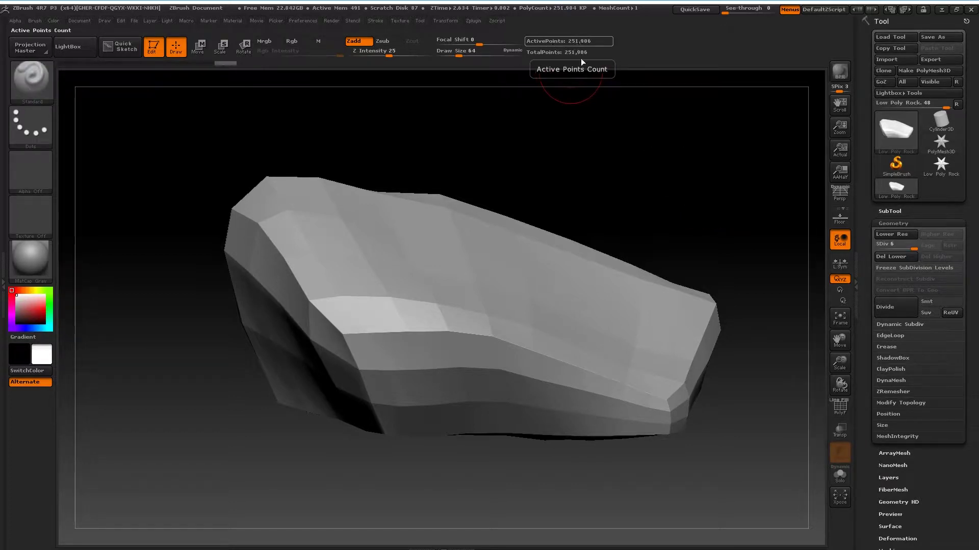
{"action": "key", "text": "ctrl+d"}
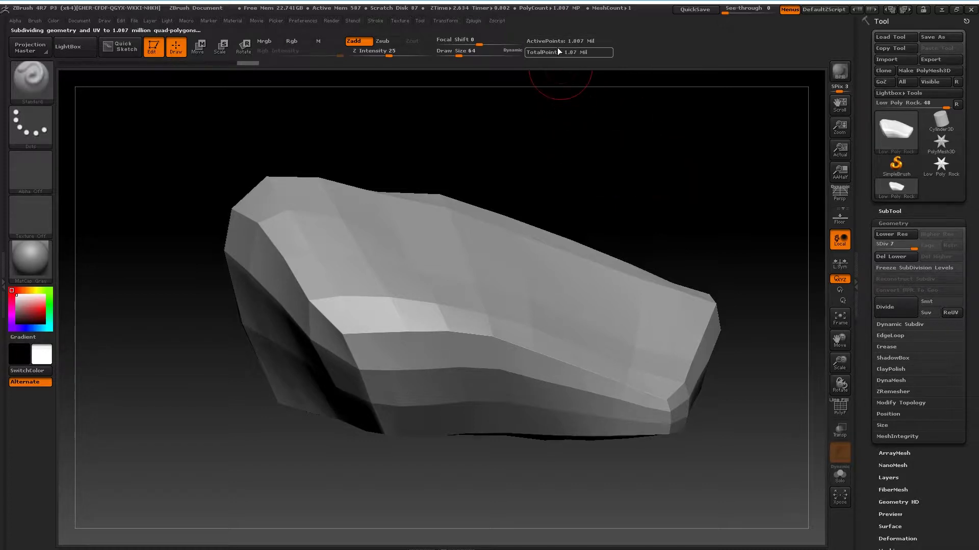
{"action": "left_click", "coordinate": [839, 407]}
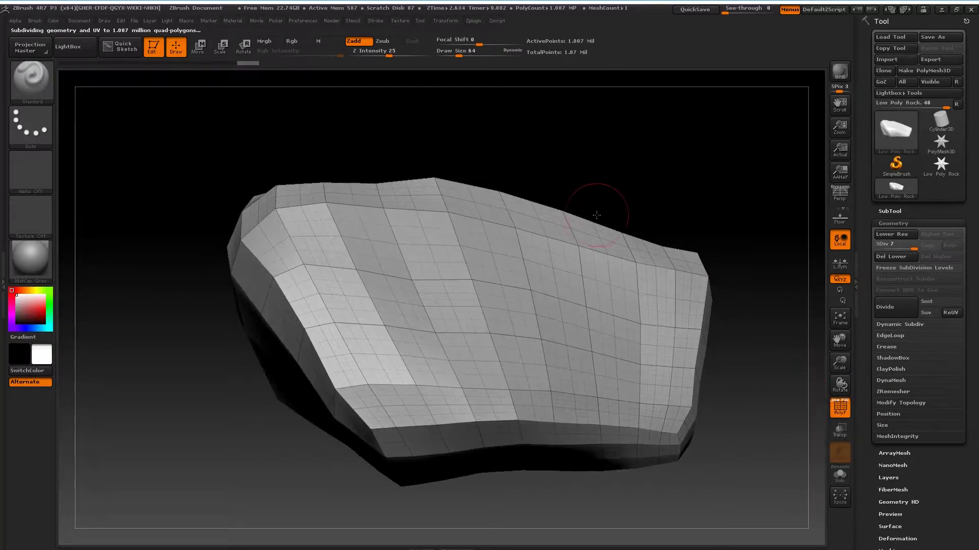
{"action": "mouse_move", "coordinate": [572, 171]}
{"action": "left_mouse_down", "text": "alt"}
{"action": "mouse_move", "coordinate": [598, 288]}
{"action": "mouse_move", "coordinate": [579, 148]}
{"action": "mouse_move", "coordinate": [584, 178]}
{"action": "mouse_move", "coordinate": [570, 161]}
{"action": "left_mouse_up", "text": "alt"}
{"action": "left_click", "coordinate": [839, 411]}
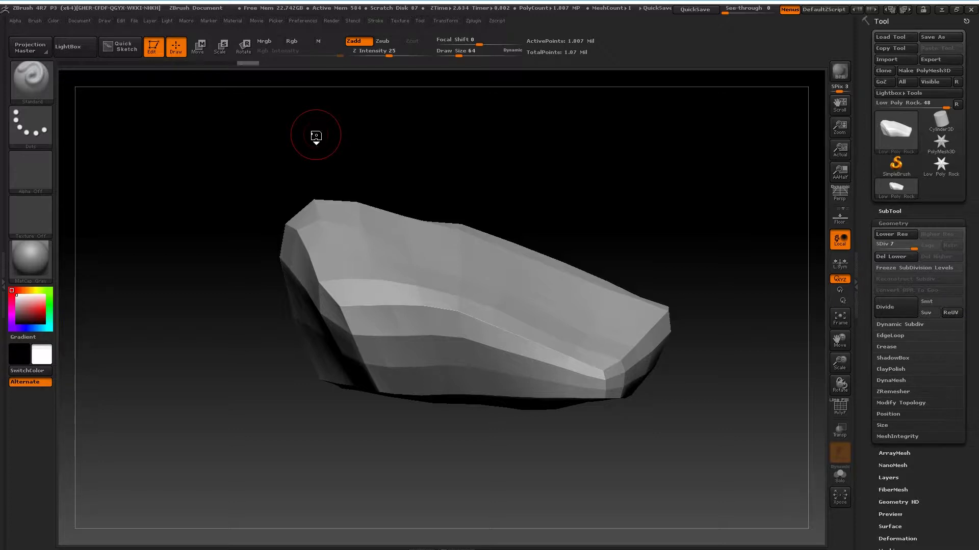
Press B over the canvas to show the 3D sculpting brush picker.
{"action": "key", "text": "b"}
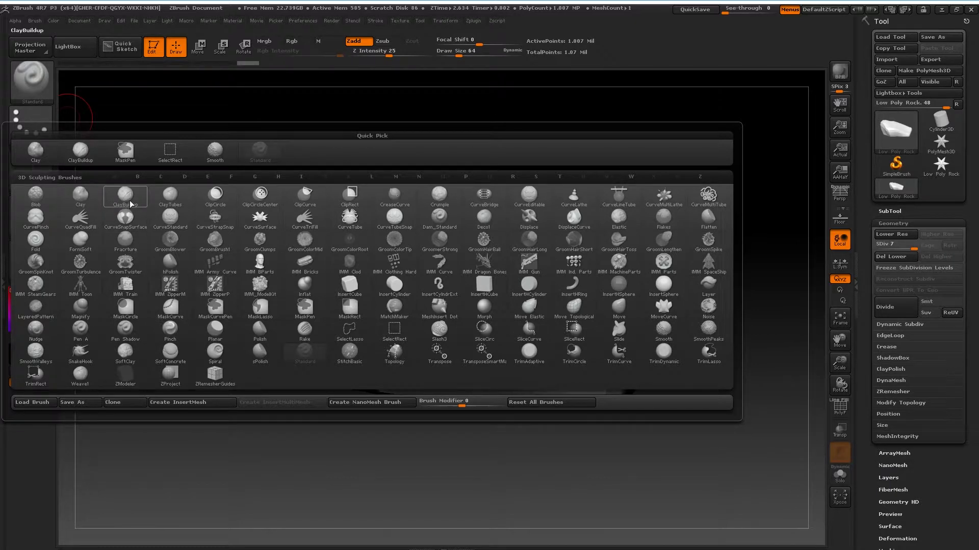
Select the ClayBuildup brush and lay a test clay stroke on the rock's upper-left face.
{"action": "mouse_move", "coordinate": [135, 203]}
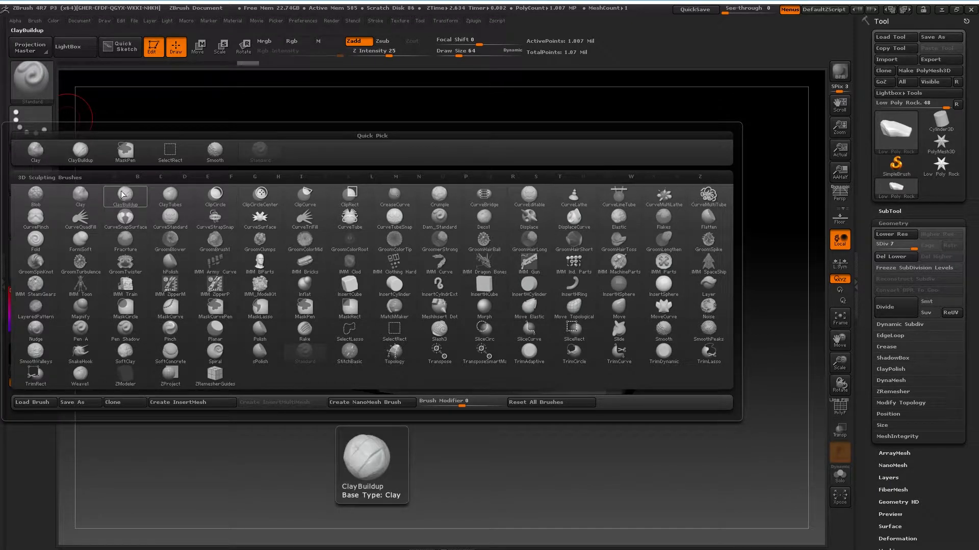
{"action": "left_click", "coordinate": [125, 196]}
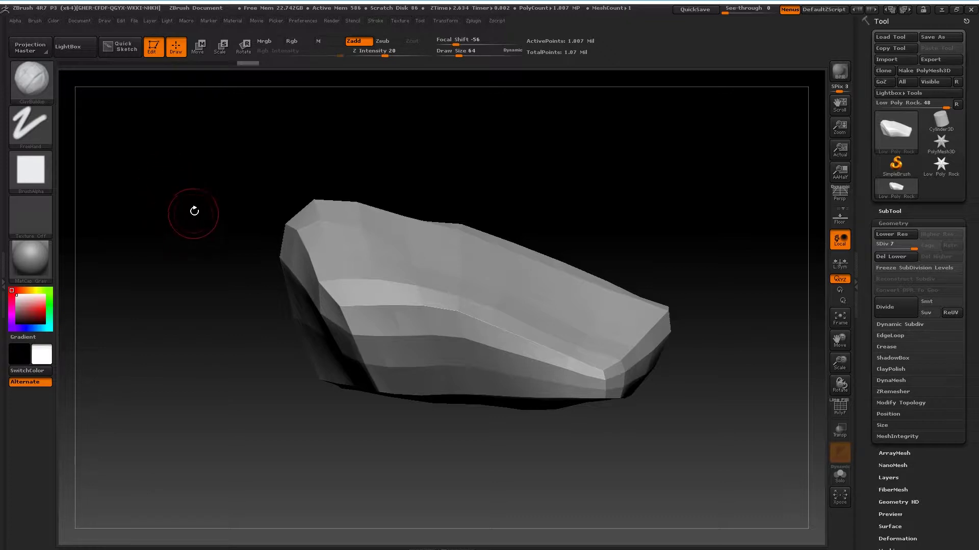
{"action": "key", "text": "b"}
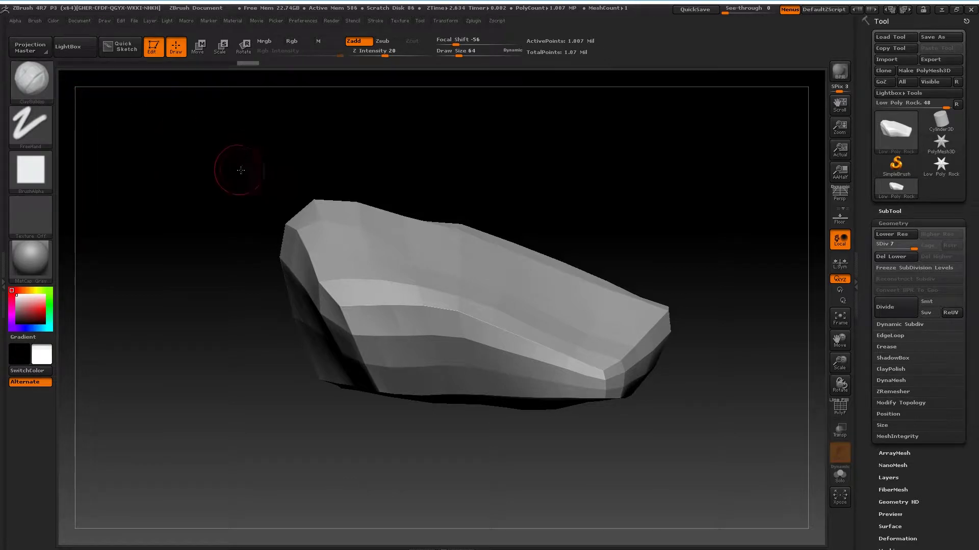
{"action": "left_click_drag", "start_coordinate": [236, 167], "coordinate": [237, 181]}
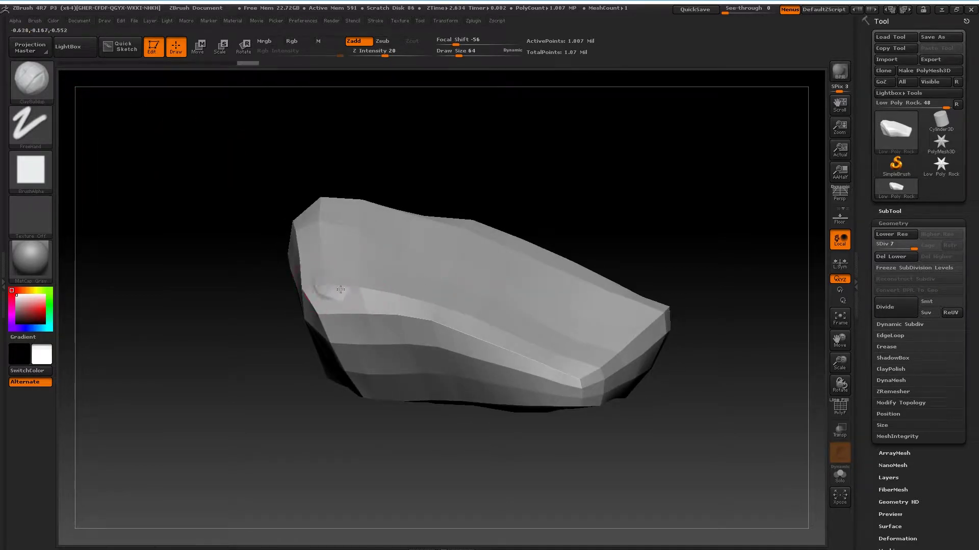
{"action": "mouse_move", "coordinate": [337, 278]}
{"action": "left_mouse_down"}
{"action": "mouse_move", "coordinate": [360, 281]}
{"action": "mouse_move", "coordinate": [357, 295]}
{"action": "mouse_move", "coordinate": [401, 304]}
{"action": "left_mouse_up"}
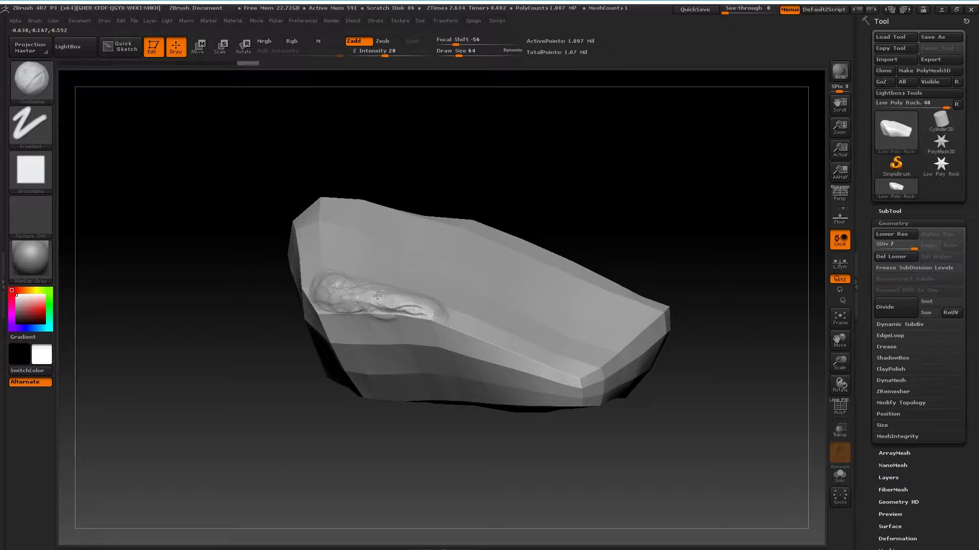
Add and smooth more test clay strokes, then undo them all and return to the front view.
{"action": "left_click_drag", "start_coordinate": [535, 181], "coordinate": [446, 284]}
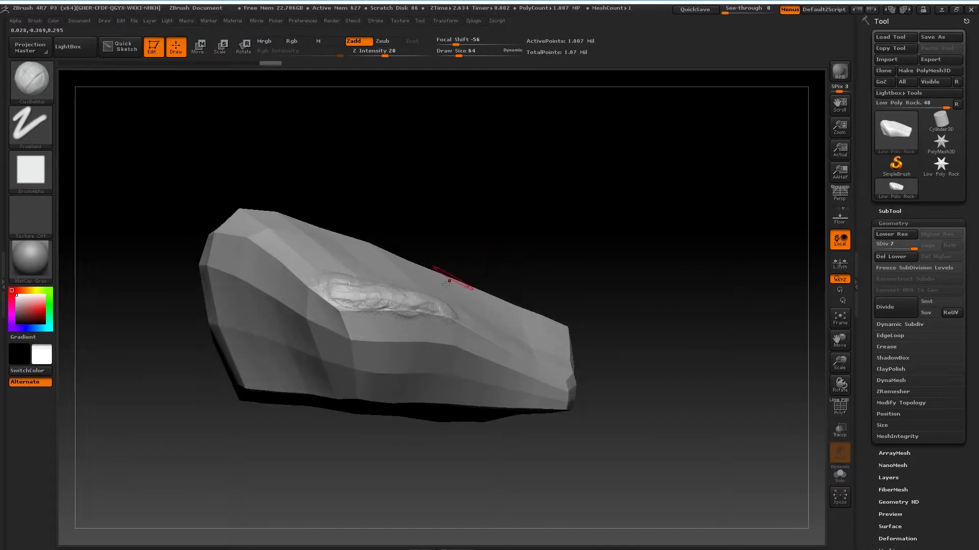
{"action": "mouse_move", "coordinate": [360, 322]}
{"action": "left_mouse_down"}
{"action": "mouse_move", "coordinate": [352, 329]}
{"action": "mouse_move", "coordinate": [379, 321]}
{"action": "left_mouse_up"}
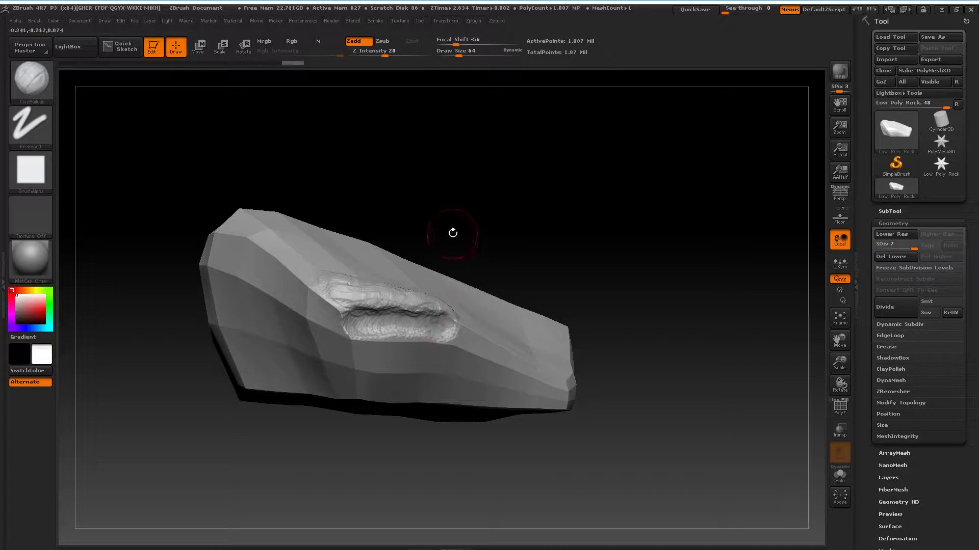
{"action": "mouse_move", "coordinate": [447, 230]}
{"action": "left_mouse_down"}
{"action": "mouse_move", "coordinate": [425, 275]}
{"action": "mouse_move", "coordinate": [345, 319]}
{"action": "mouse_move", "coordinate": [353, 317]}
{"action": "mouse_move", "coordinate": [332, 310]}
{"action": "mouse_move", "coordinate": [358, 309]}
{"action": "left_mouse_up"}
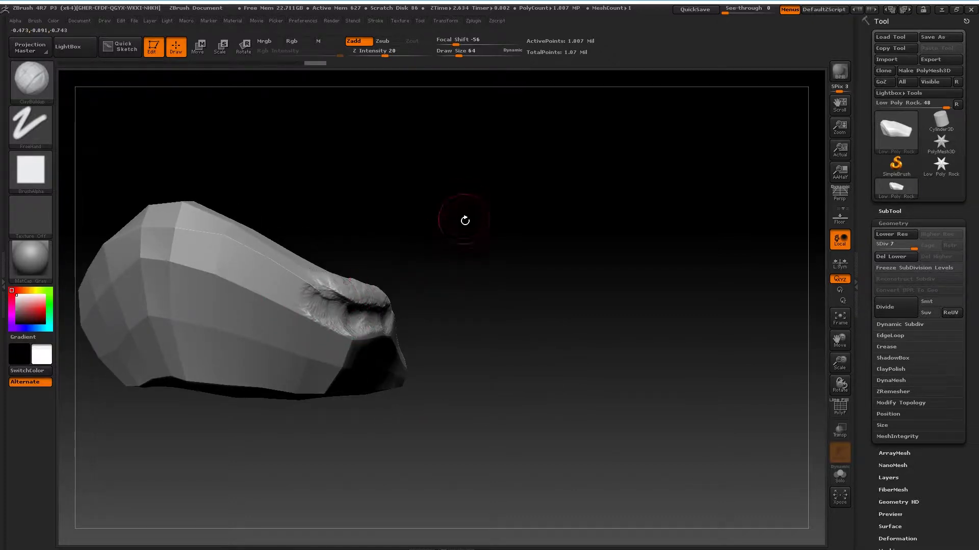
{"action": "key", "text": "ctrl+z"}
{"action": "key", "text": "ctrl+z"}
{"action": "key", "text": "ctrl+z"}
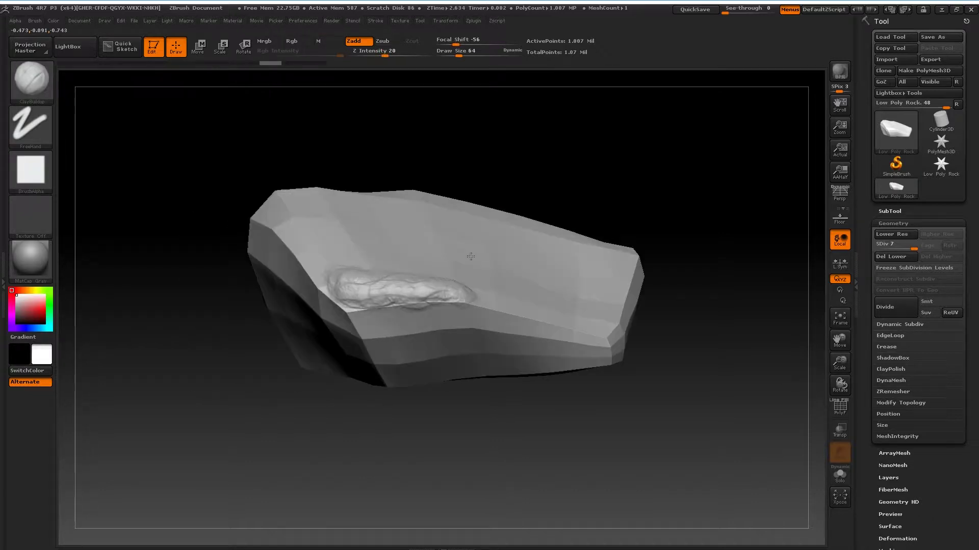
{"action": "key", "text": "ctrl+z"}
{"action": "mouse_move", "coordinate": [374, 290]}
{"action": "left_mouse_down"}
{"action": "mouse_move", "coordinate": [437, 290]}
{"action": "mouse_move", "coordinate": [383, 294]}
{"action": "left_mouse_up"}
{"action": "key", "text": "shift"}
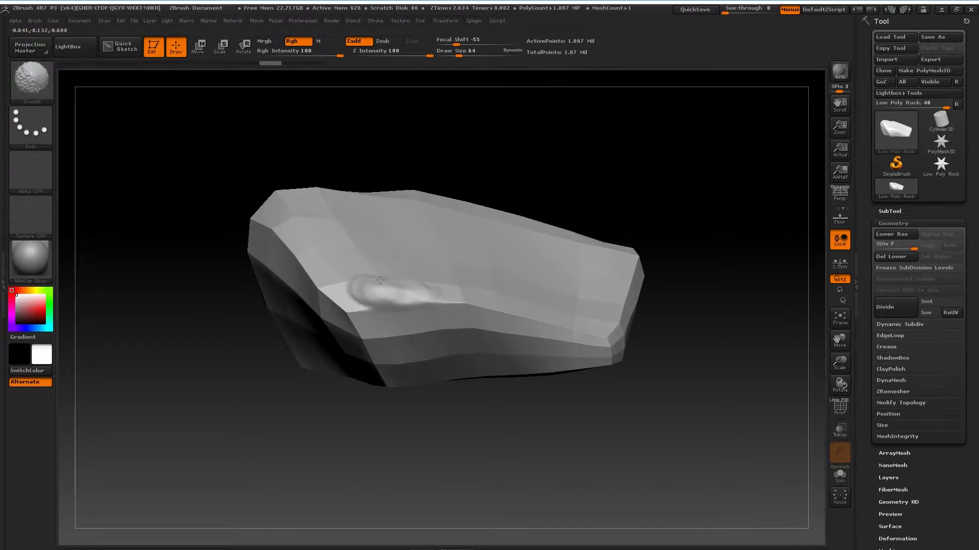
{"action": "key", "text": "ctrl+z"}
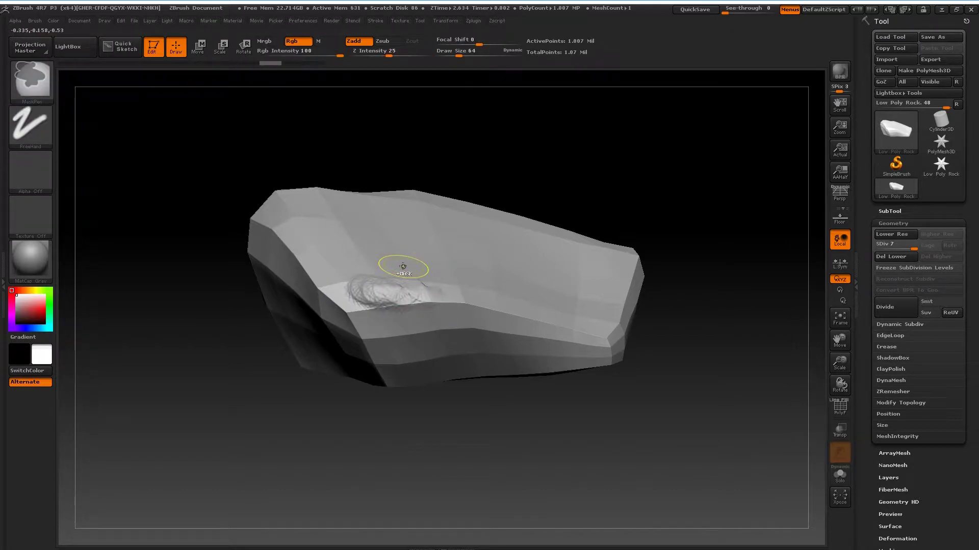
{"action": "key", "text": "ctrl+z"}
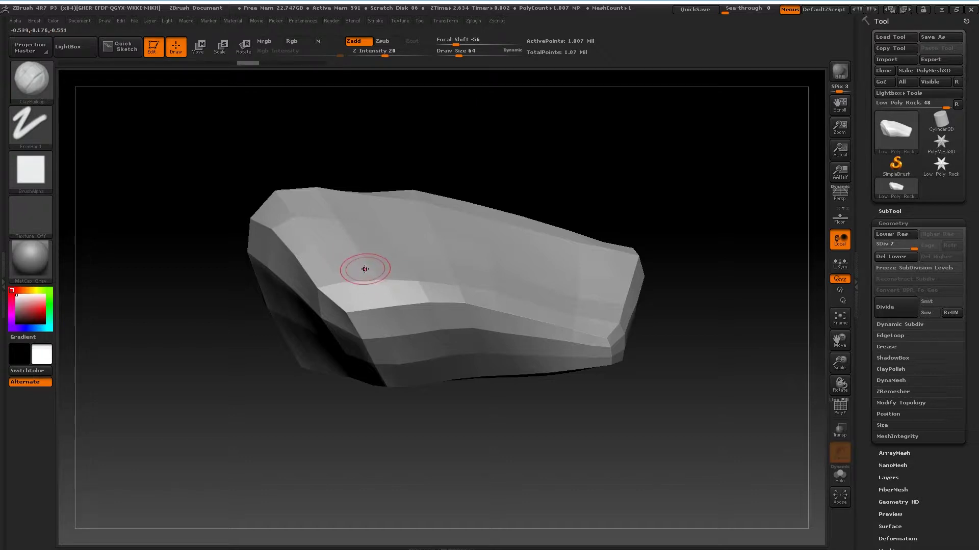
{"action": "left_click_drag", "start_coordinate": [521, 159], "coordinate": [522, 160]}
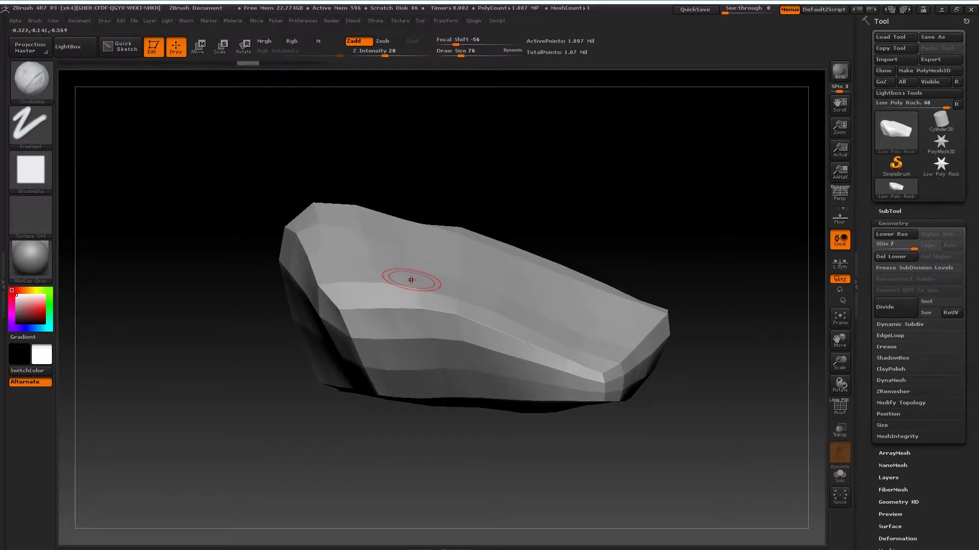
Dock the restored ZBrush window on the left beside the reference photo and close the Tool tray.
{"action": "left_click", "coordinate": [956, 9]}
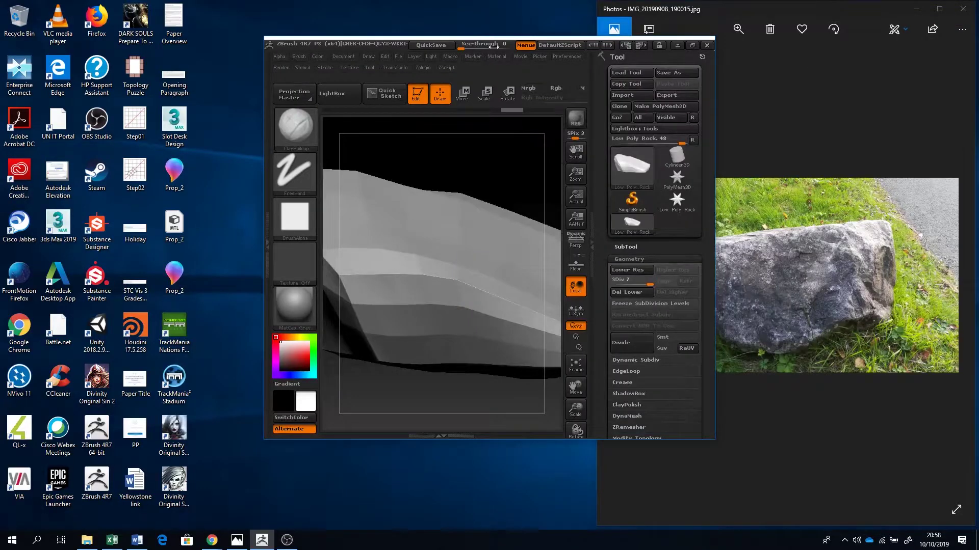
{"action": "left_click_drag", "start_coordinate": [248, 39], "coordinate": [1, 1]}
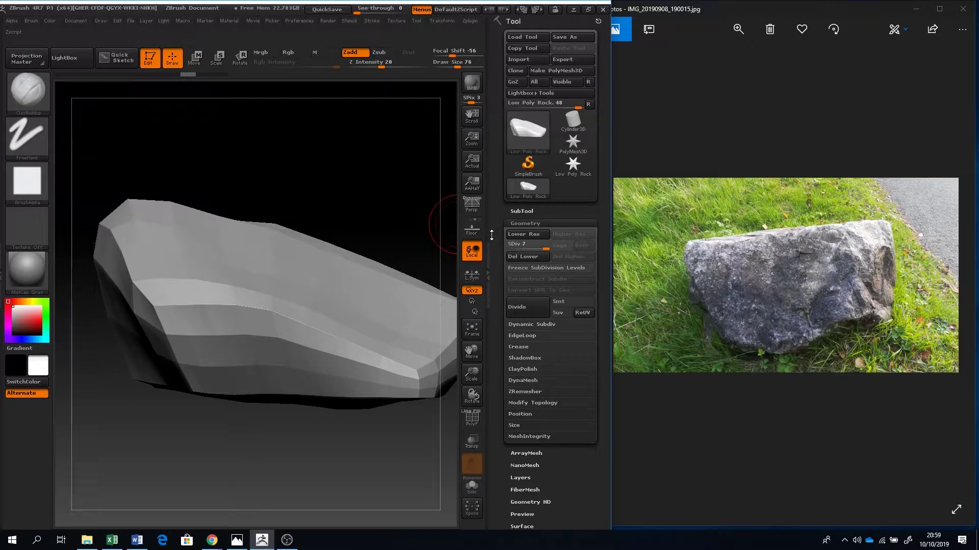
{"action": "left_click", "coordinate": [488, 235]}
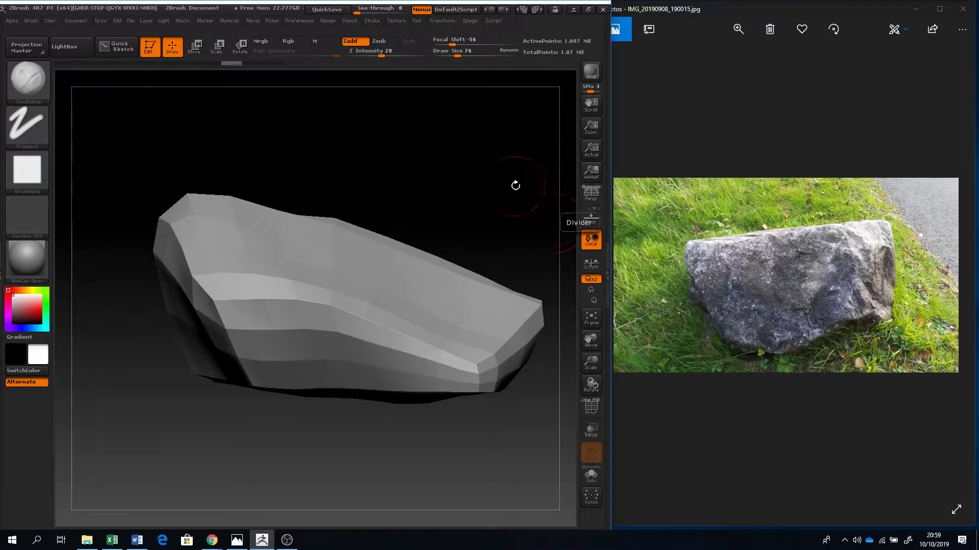
Sculpt ClayBuildup strokes across the rock's lower-left side.
{"action": "left_click_drag", "start_coordinate": [395, 186], "coordinate": [489, 184]}
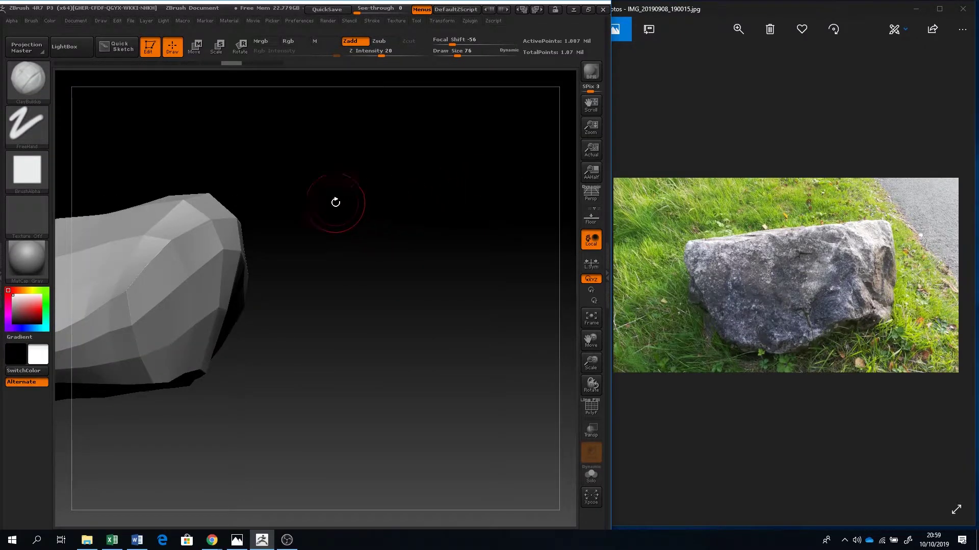
{"action": "left_click_drag", "start_coordinate": [335, 202], "coordinate": [296, 158]}
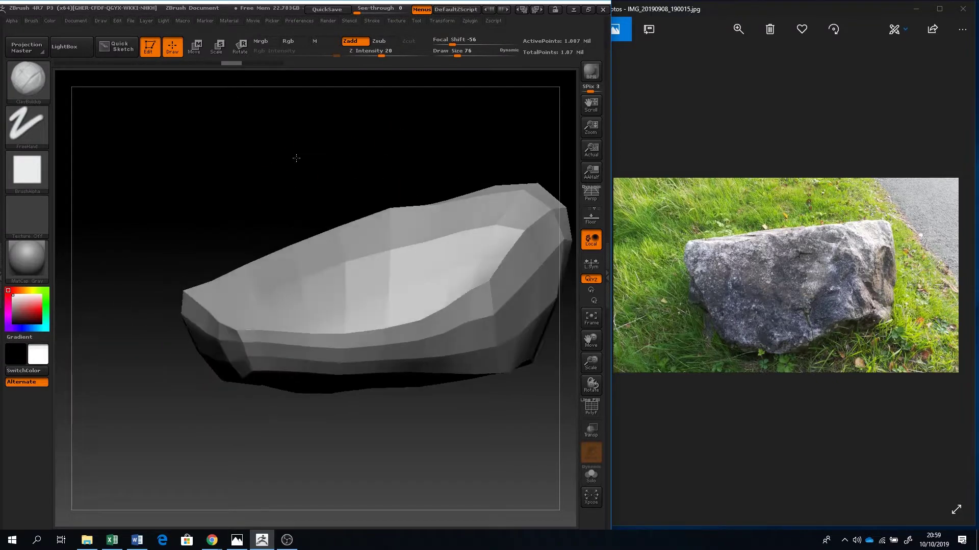
{"action": "mouse_move", "coordinate": [516, 207]}
{"action": "left_mouse_down"}
{"action": "mouse_move", "coordinate": [197, 328]}
{"action": "mouse_move", "coordinate": [306, 351]}
{"action": "left_mouse_up"}
{"action": "mouse_move", "coordinate": [229, 306]}
{"action": "left_mouse_down"}
{"action": "mouse_move", "coordinate": [275, 262]}
{"action": "mouse_move", "coordinate": [387, 316]}
{"action": "mouse_move", "coordinate": [414, 372]}
{"action": "mouse_move", "coordinate": [363, 375]}
{"action": "mouse_move", "coordinate": [305, 326]}
{"action": "mouse_move", "coordinate": [255, 258]}
{"action": "mouse_move", "coordinate": [357, 306]}
{"action": "mouse_move", "coordinate": [440, 324]}
{"action": "mouse_move", "coordinate": [403, 229]}
{"action": "mouse_move", "coordinate": [332, 306]}
{"action": "mouse_move", "coordinate": [165, 379]}
{"action": "mouse_move", "coordinate": [127, 352]}
{"action": "mouse_move", "coordinate": [275, 306]}
{"action": "mouse_move", "coordinate": [311, 265]}
{"action": "mouse_move", "coordinate": [412, 209]}
{"action": "mouse_move", "coordinate": [219, 280]}
{"action": "mouse_move", "coordinate": [312, 186]}
{"action": "mouse_move", "coordinate": [448, 212]}
{"action": "mouse_move", "coordinate": [256, 355]}
{"action": "mouse_move", "coordinate": [158, 317]}
{"action": "left_mouse_up"}
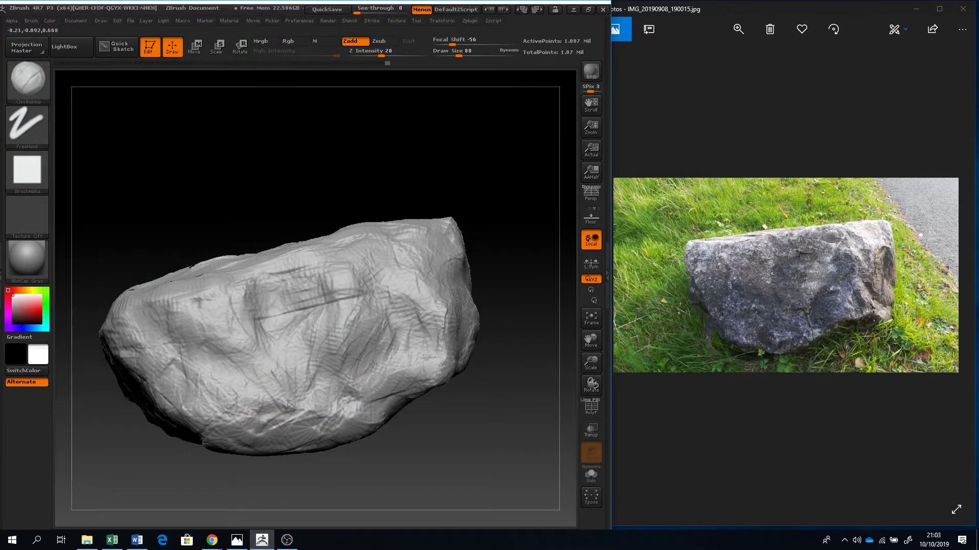
Orbit the rock between faces and carve cracks and ridges with ClayBuildup, matching the reference.
{"action": "left_click_drag", "start_coordinate": [373, 364], "coordinate": [321, 224]}
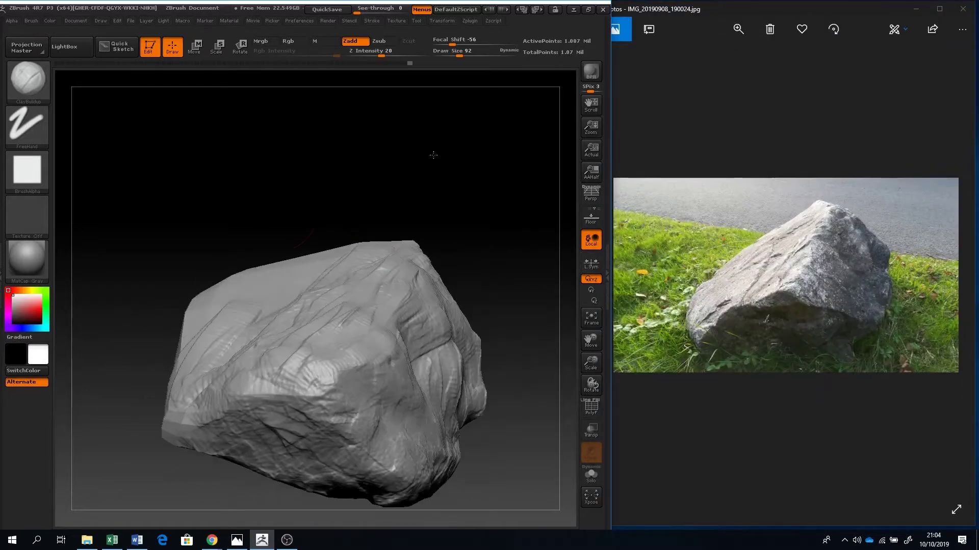
{"action": "left_click_drag", "start_coordinate": [433, 155], "coordinate": [272, 319]}
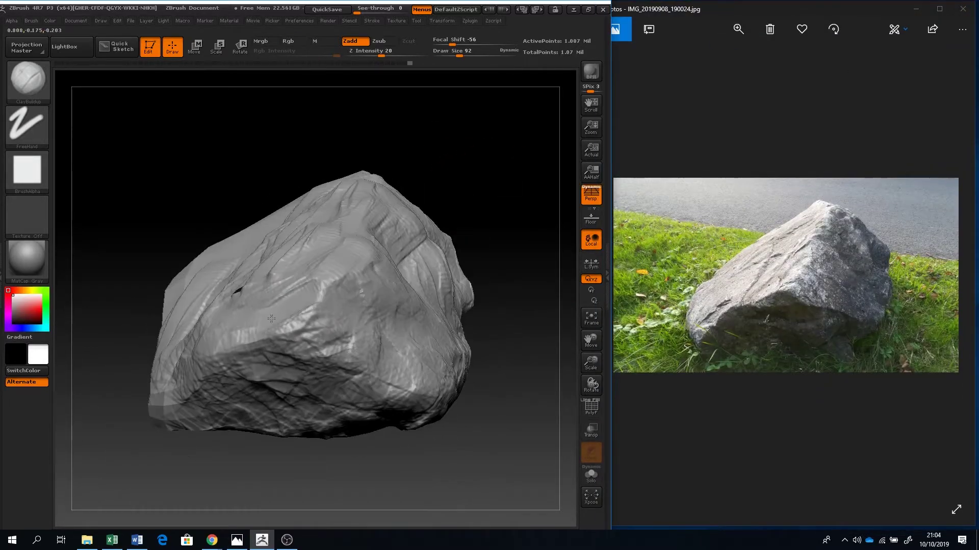
{"action": "mouse_move", "coordinate": [197, 306]}
{"action": "left_mouse_down"}
{"action": "mouse_move", "coordinate": [153, 285]}
{"action": "mouse_move", "coordinate": [232, 386]}
{"action": "mouse_move", "coordinate": [252, 386]}
{"action": "left_mouse_up"}
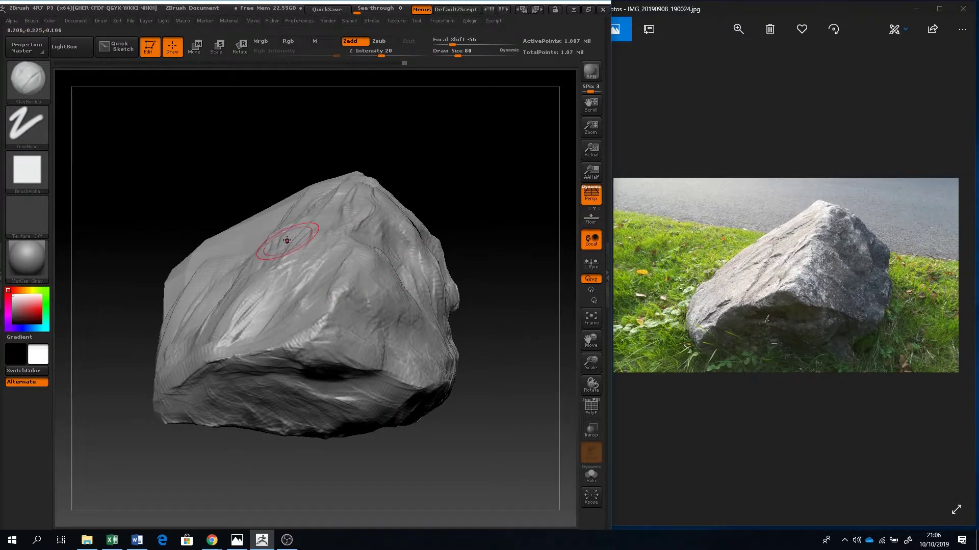
{"action": "left_click_drag", "start_coordinate": [287, 241], "coordinate": [326, 265]}
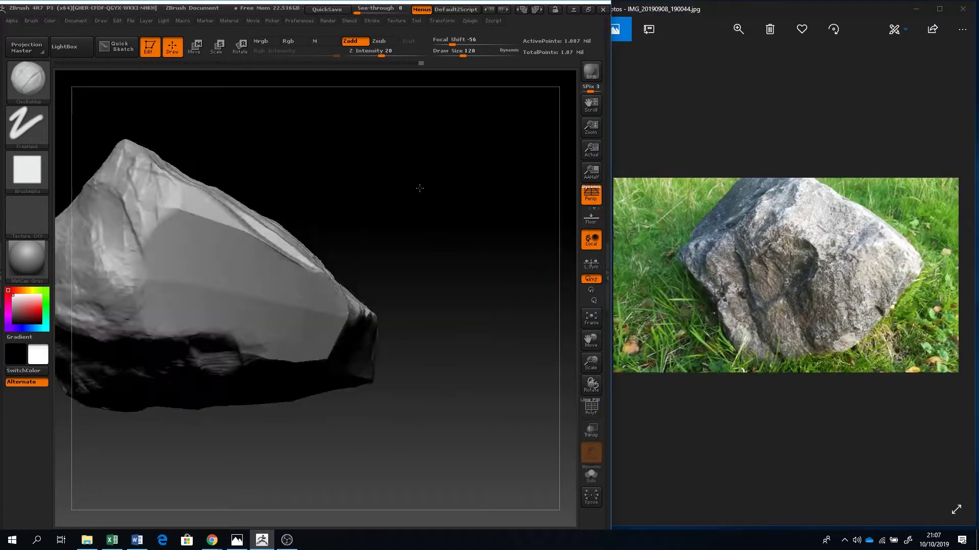
{"action": "mouse_move", "coordinate": [419, 188]}
{"action": "left_mouse_down"}
{"action": "mouse_move", "coordinate": [175, 263]}
{"action": "mouse_move", "coordinate": [424, 331]}
{"action": "mouse_move", "coordinate": [341, 245]}
{"action": "mouse_move", "coordinate": [338, 289]}
{"action": "left_mouse_up"}
{"action": "left_click_drag", "start_coordinate": [338, 338], "coordinate": [382, 218]}
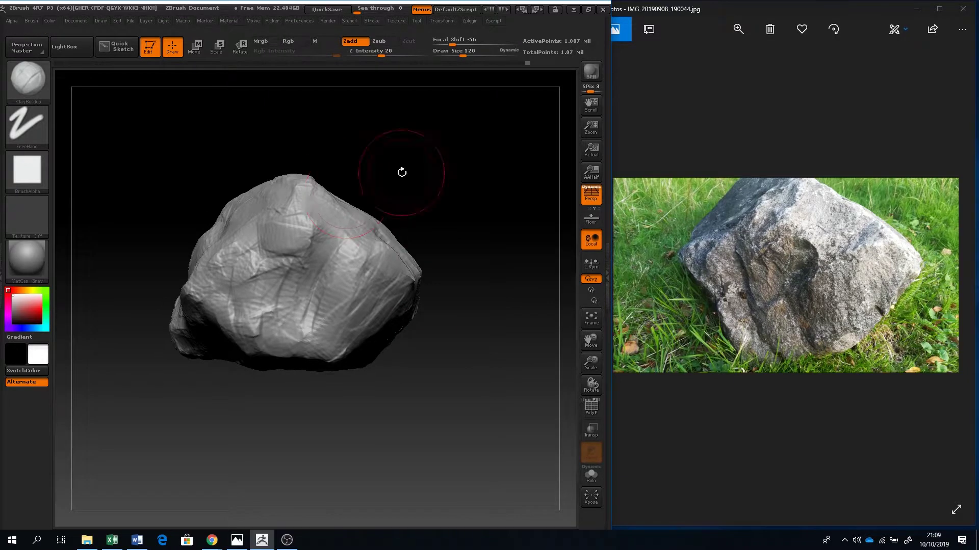
Orbit the rock's remaining sides against the next reference photo and sculpt its lower-left surface detail.
{"action": "mouse_move", "coordinate": [399, 170]}
{"action": "left_mouse_down"}
{"action": "mouse_move", "coordinate": [316, 279]}
{"action": "mouse_move", "coordinate": [411, 157]}
{"action": "mouse_move", "coordinate": [437, 163]}
{"action": "mouse_move", "coordinate": [280, 341]}
{"action": "left_mouse_up"}
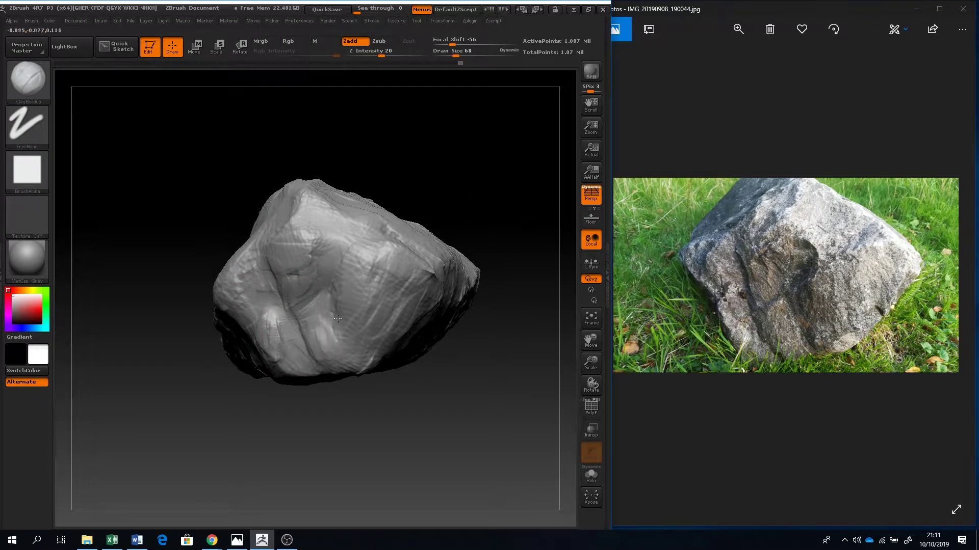
{"action": "left_click_drag", "start_coordinate": [350, 330], "coordinate": [376, 243]}
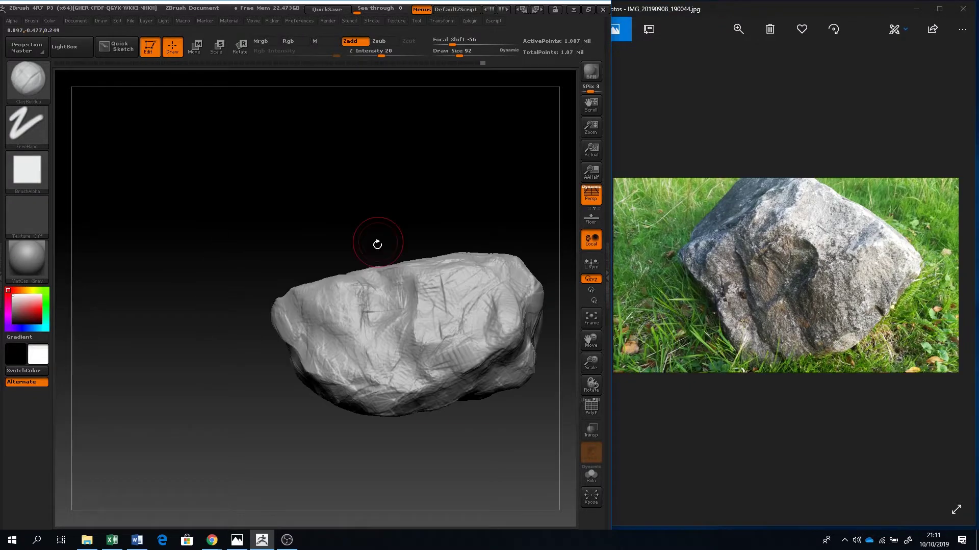
{"action": "left_click", "coordinate": [950, 277]}
{"action": "left_click_drag", "start_coordinate": [490, 326], "coordinate": [420, 350]}
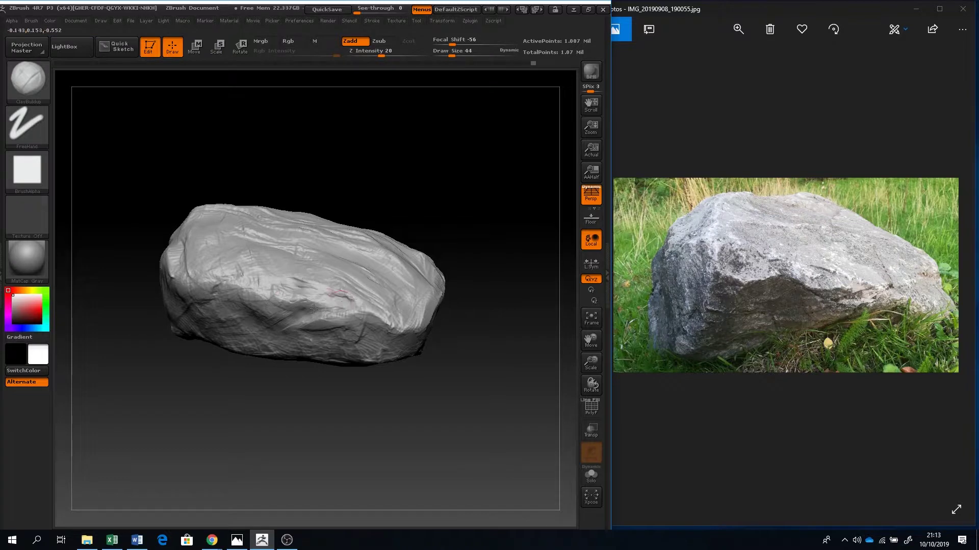
{"action": "left_click_drag", "start_coordinate": [313, 309], "coordinate": [399, 219]}
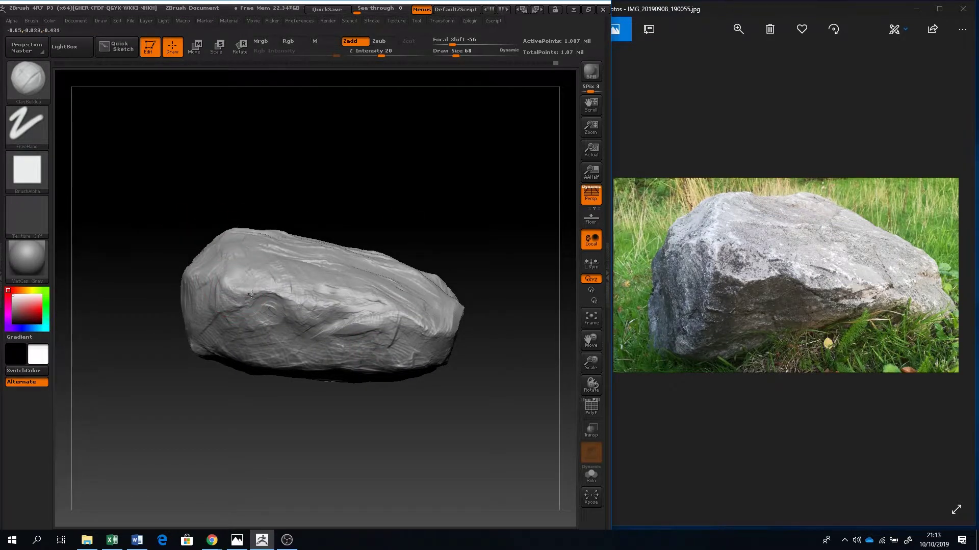
{"action": "mouse_move", "coordinate": [302, 313]}
{"action": "left_mouse_down"}
{"action": "mouse_move", "coordinate": [220, 271]}
{"action": "mouse_move", "coordinate": [269, 258]}
{"action": "mouse_move", "coordinate": [219, 224]}
{"action": "left_mouse_up"}
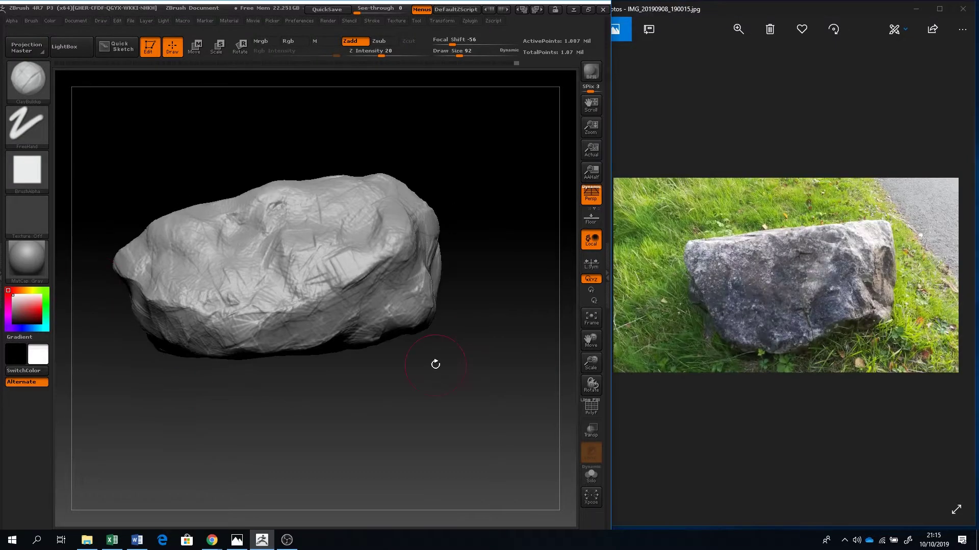
{"action": "mouse_move", "coordinate": [437, 365]}
{"action": "left_mouse_down"}
{"action": "mouse_move", "coordinate": [160, 201]}
{"action": "mouse_move", "coordinate": [299, 148]}
{"action": "mouse_move", "coordinate": [480, 170]}
{"action": "mouse_move", "coordinate": [381, 192]}
{"action": "left_mouse_up"}
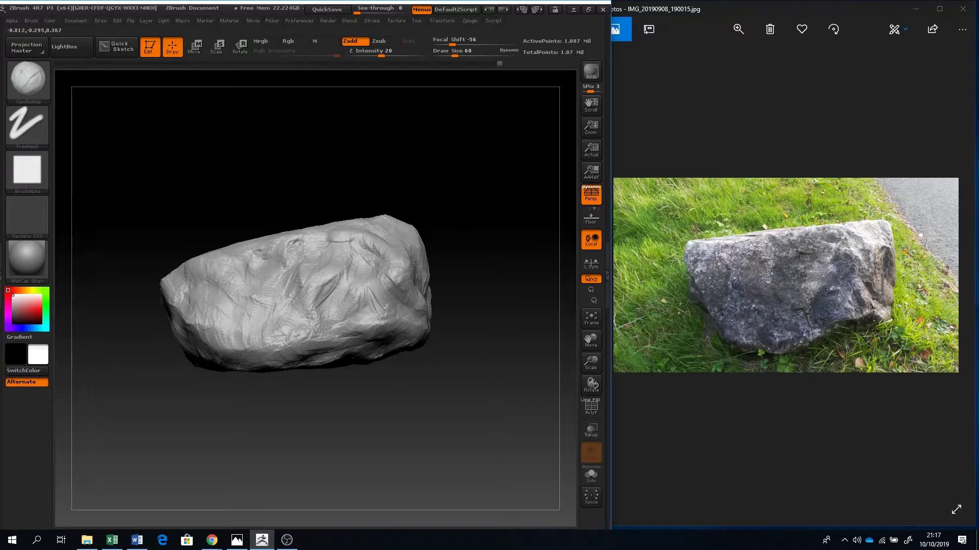
{"action": "mouse_move", "coordinate": [413, 265]}
{"action": "left_mouse_down"}
{"action": "mouse_move", "coordinate": [430, 196]}
{"action": "mouse_move", "coordinate": [444, 183]}
{"action": "left_mouse_up"}
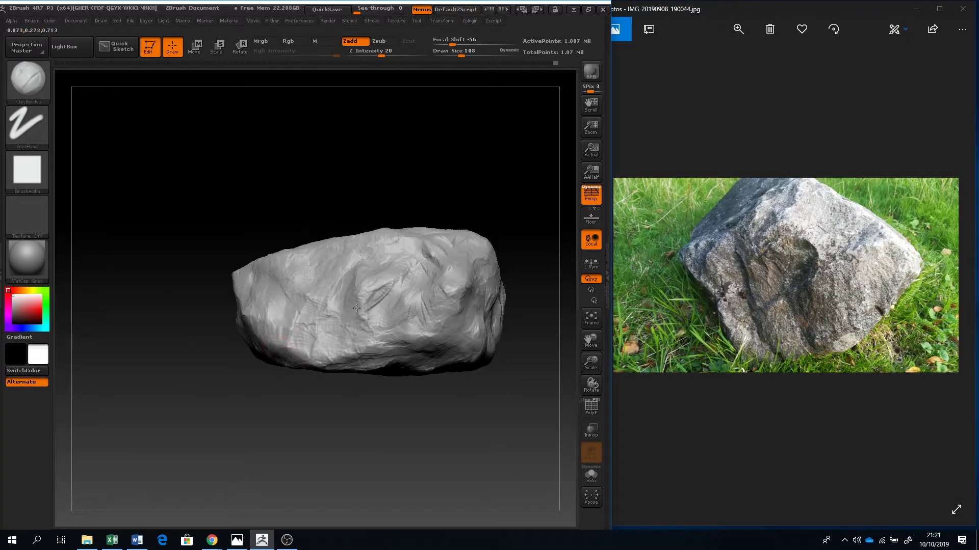
{"action": "mouse_move", "coordinate": [351, 387]}
{"action": "left_mouse_down"}
{"action": "mouse_move", "coordinate": [339, 393]}
{"action": "mouse_move", "coordinate": [334, 323]}
{"action": "left_mouse_up"}
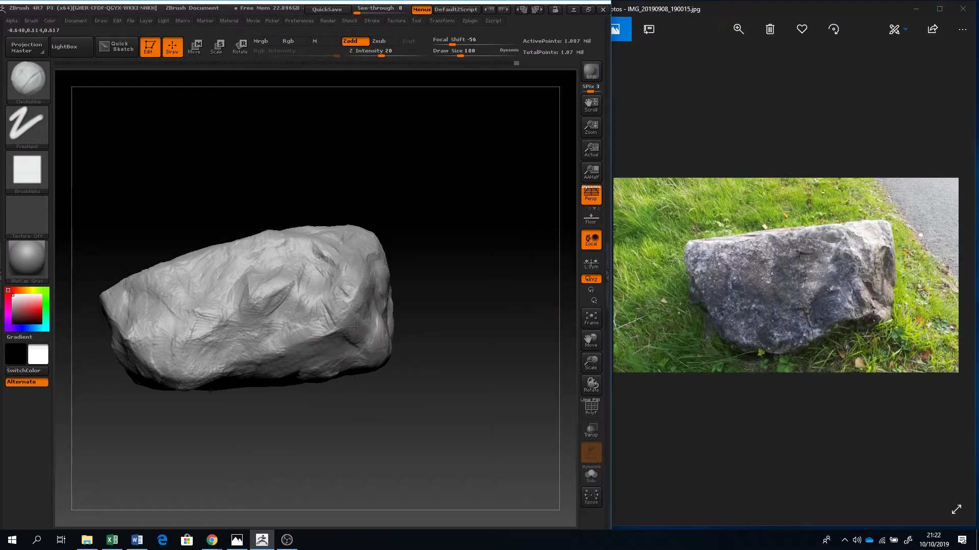
{"action": "left_click_drag", "start_coordinate": [305, 346], "coordinate": [277, 328]}
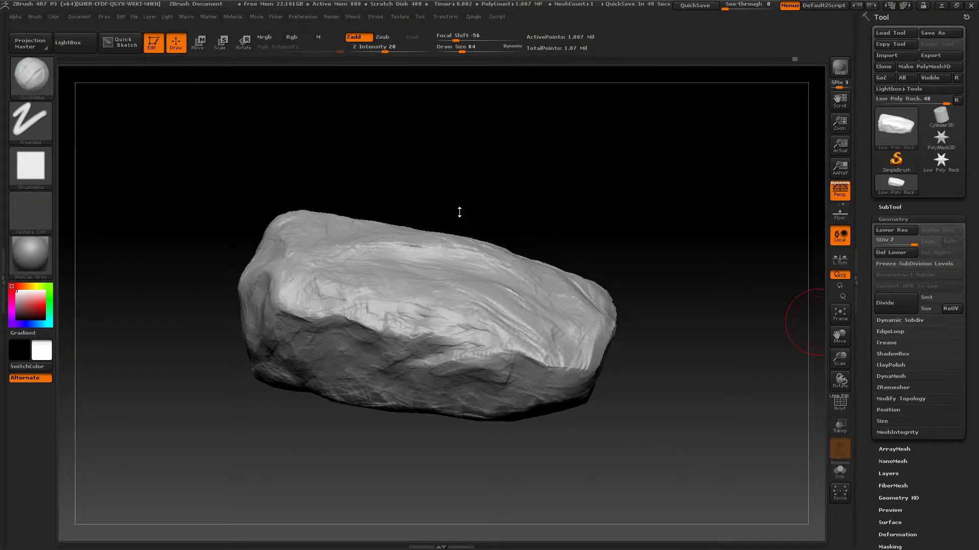
Inspect the finished sculpt and drop the rock to subdivision level 1.
{"action": "mouse_move", "coordinate": [535, 196]}
{"action": "left_mouse_down"}
{"action": "mouse_move", "coordinate": [564, 179]}
{"action": "mouse_move", "coordinate": [546, 208]}
{"action": "left_mouse_up"}
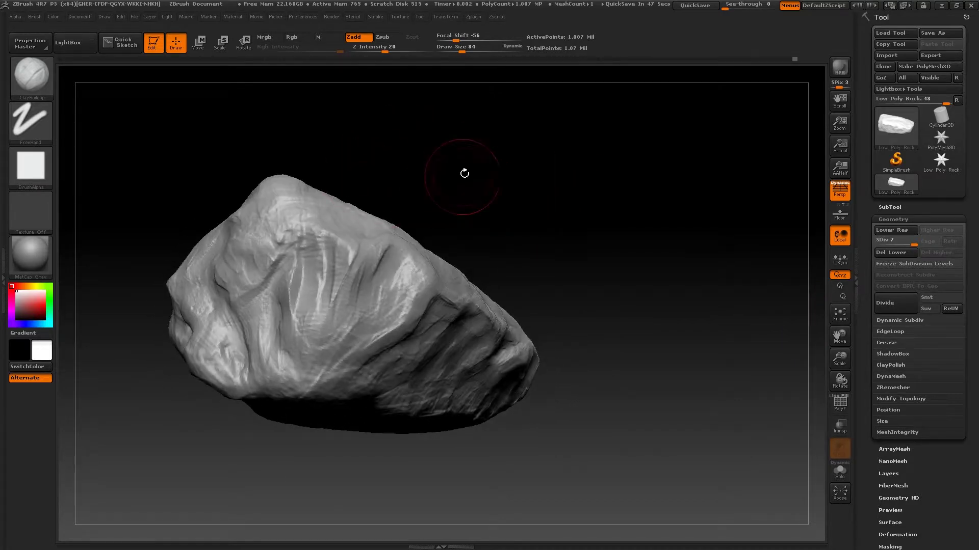
{"action": "left_click_drag", "start_coordinate": [464, 168], "coordinate": [494, 201]}
{"action": "left_click_drag", "start_coordinate": [546, 225], "coordinate": [570, 218]}
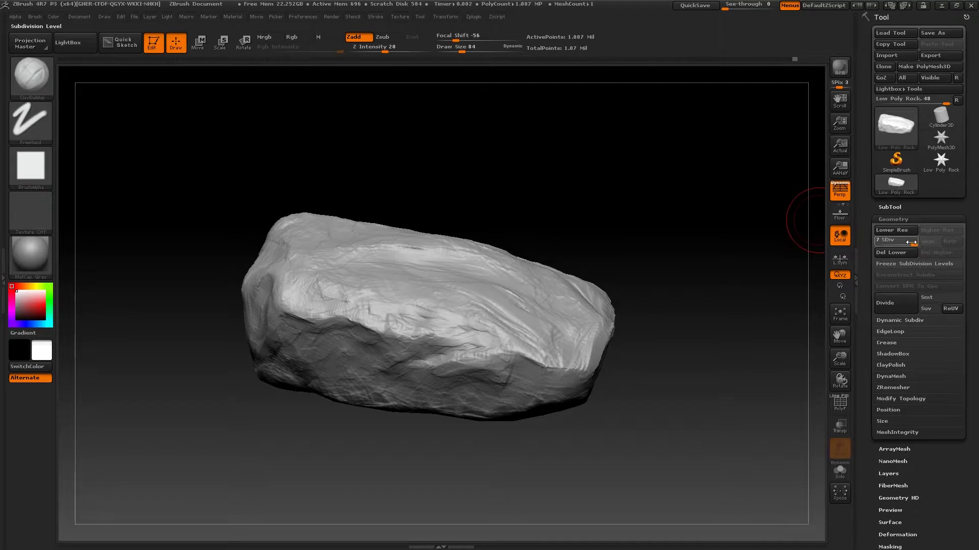
{"action": "left_click_drag", "start_coordinate": [914, 244], "coordinate": [867, 242]}
{"action": "left_click", "coordinate": [893, 219]}
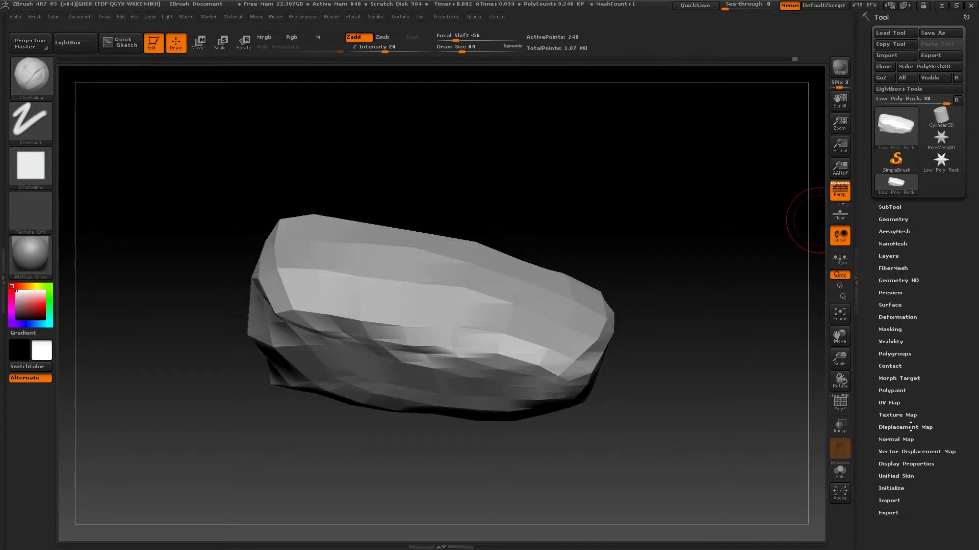
Set the UV map size to 4096, enable FlipG, and create the normal map.
{"action": "left_click", "coordinate": [889, 403]}
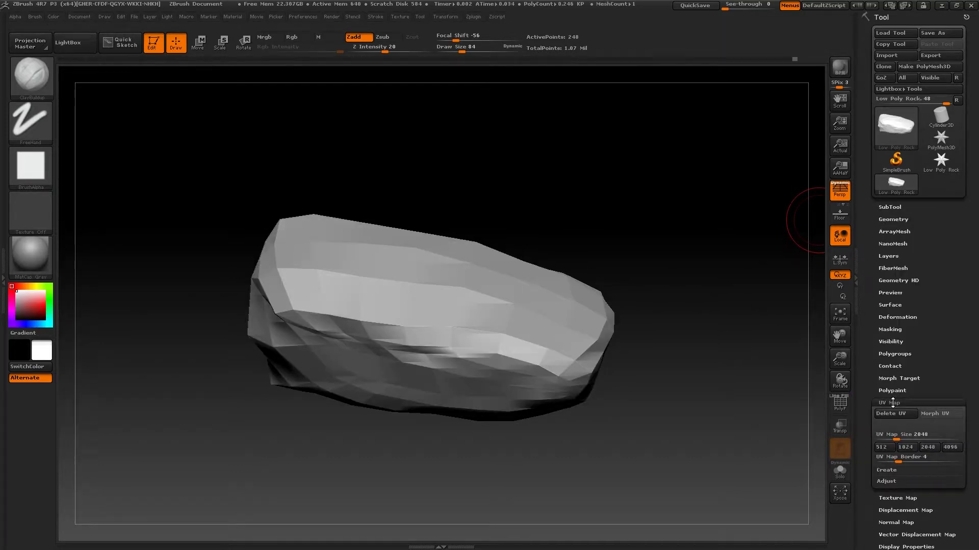
{"action": "left_click", "coordinate": [946, 449]}
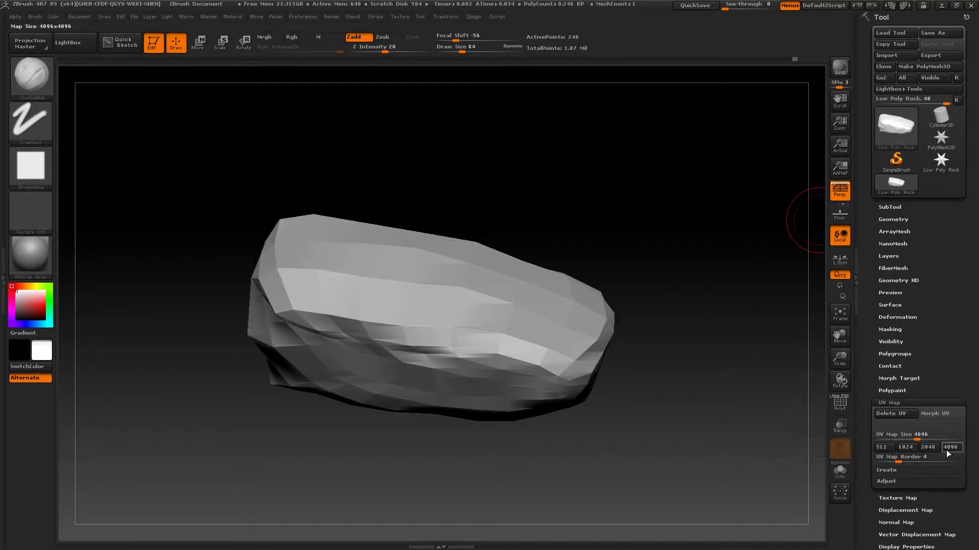
{"action": "left_click", "coordinate": [911, 402]}
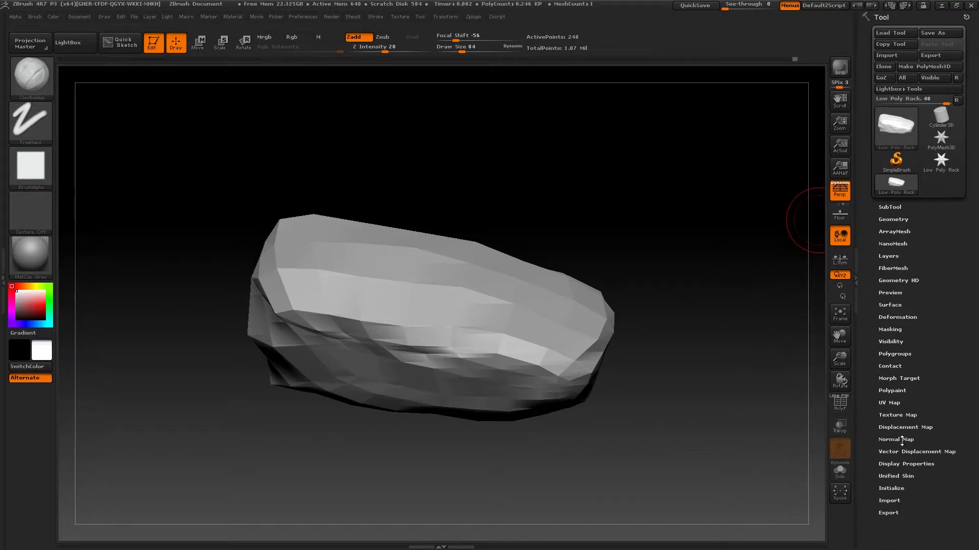
{"action": "left_click", "coordinate": [902, 439]}
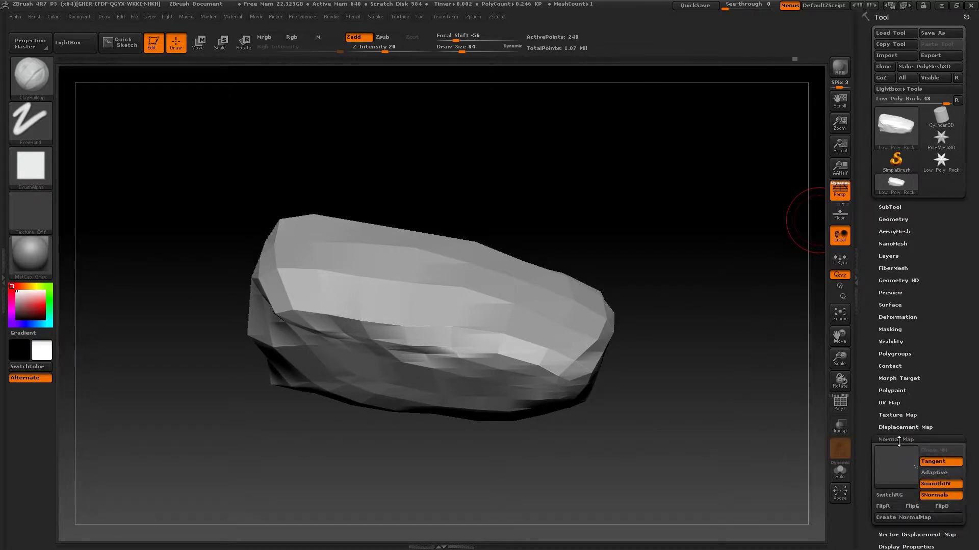
{"action": "left_click", "coordinate": [911, 507]}
{"action": "scroll", "coordinate": [933, 460], "scroll_direction": "down", "scroll_amount": 3}
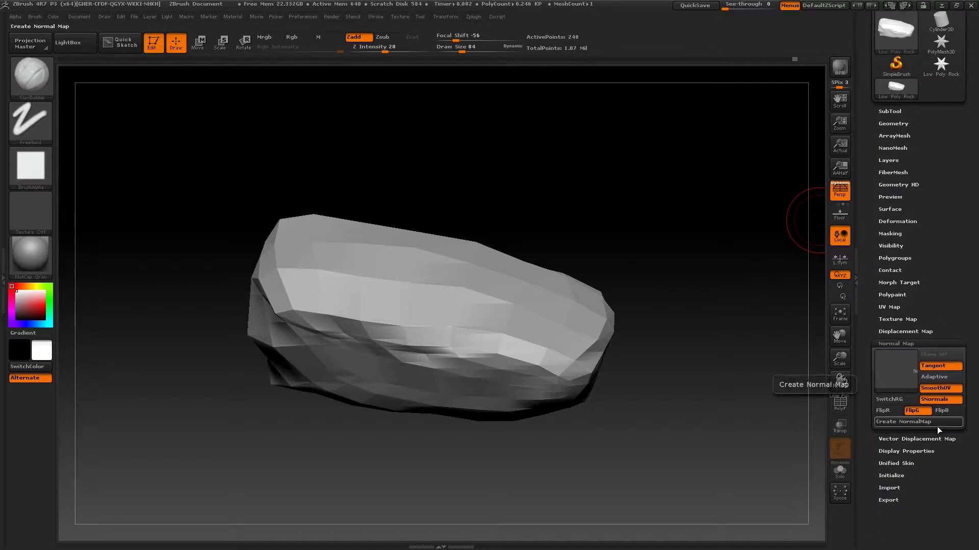
{"action": "left_click", "coordinate": [937, 425]}
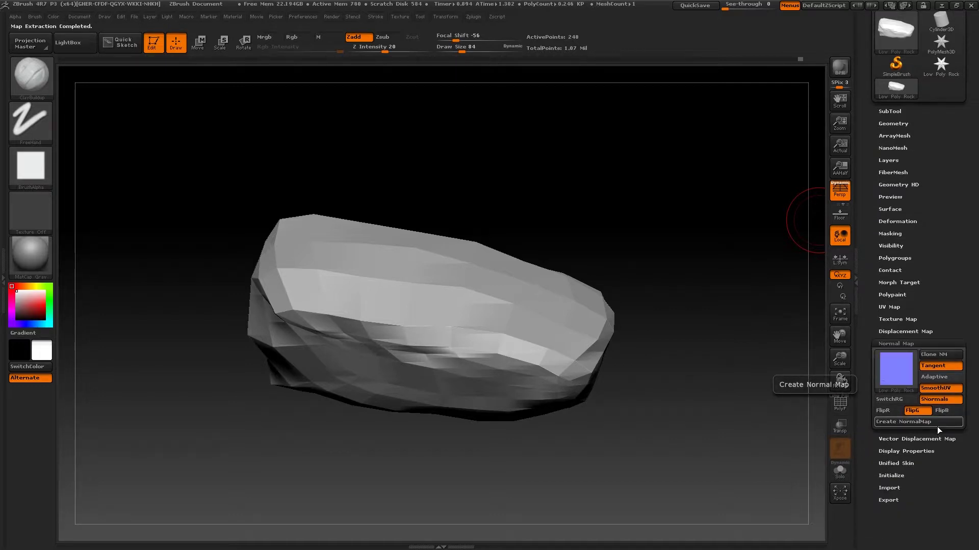
Clone the normal map into the texture slot and flip it vertically.
{"action": "mouse_move", "coordinate": [899, 362]}
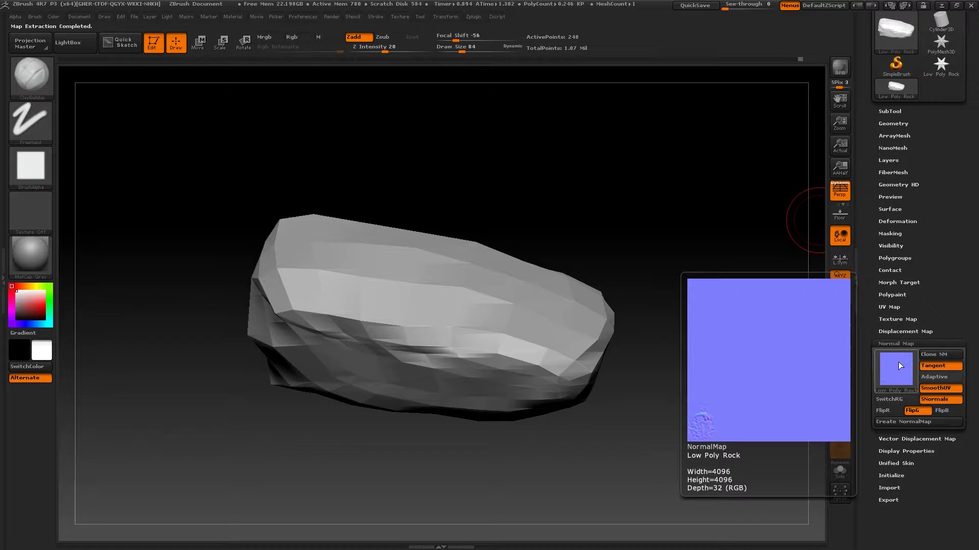
{"action": "left_click", "coordinate": [940, 354]}
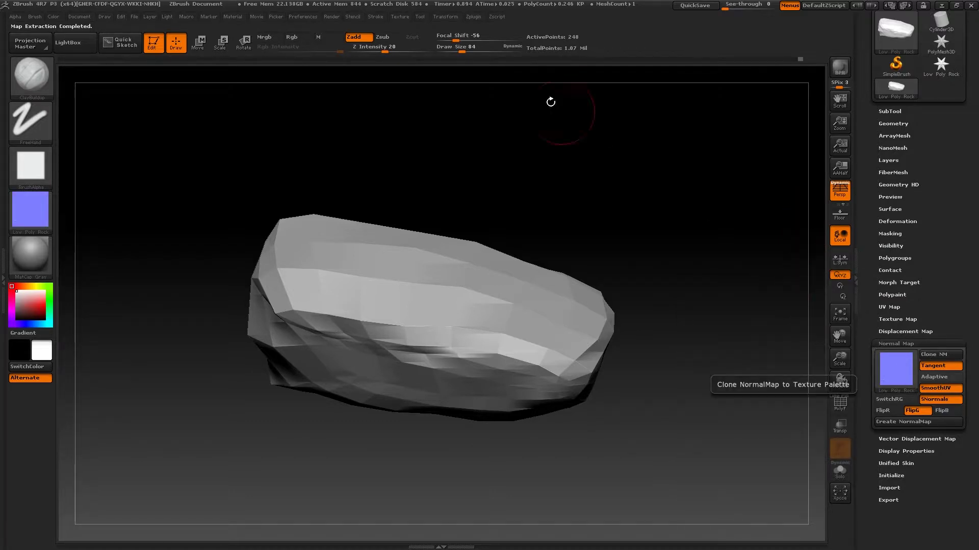
{"action": "left_click", "coordinate": [402, 17]}
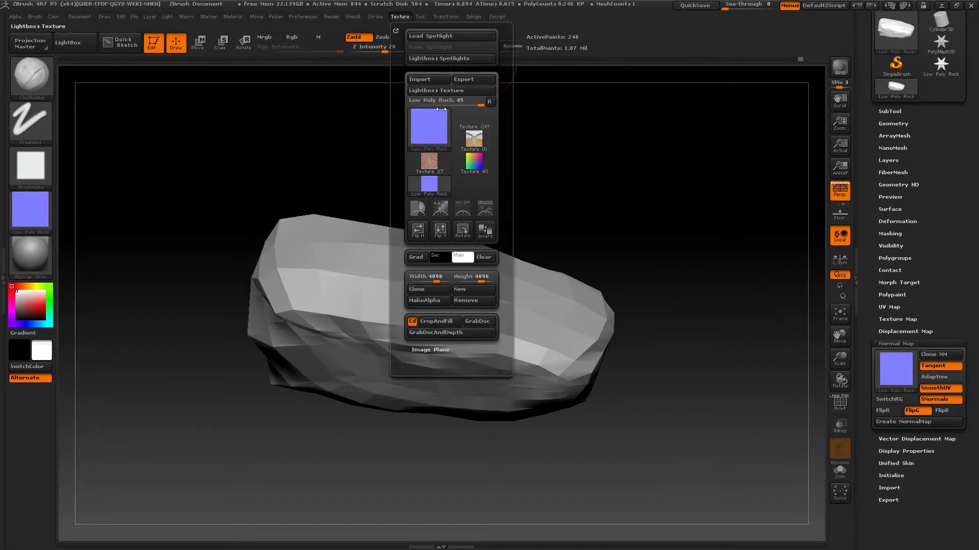
{"action": "left_click", "coordinate": [440, 231]}
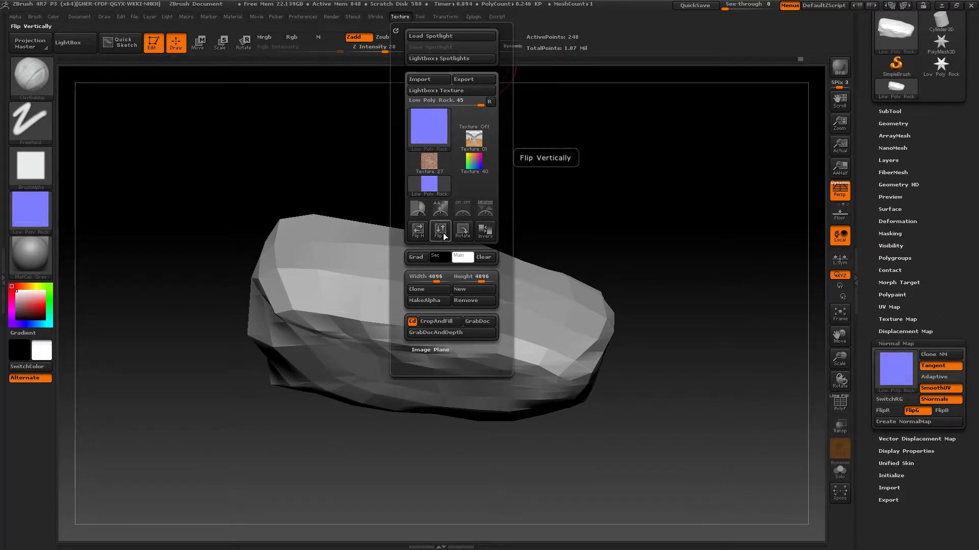
Export the normal map texture as a PNG named 'Low Poly Rock Normal Map'.
{"action": "mouse_move", "coordinate": [436, 112]}
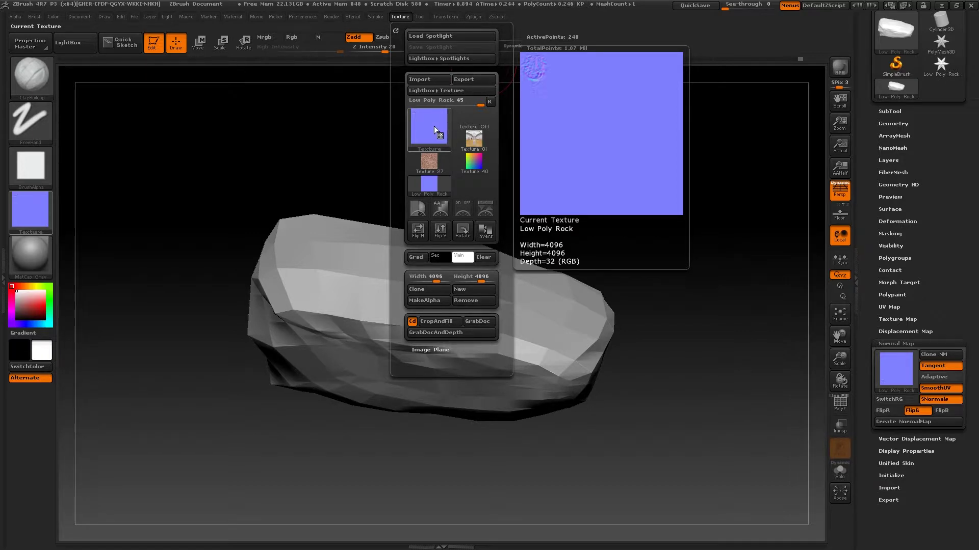
{"action": "left_click", "coordinate": [460, 78]}
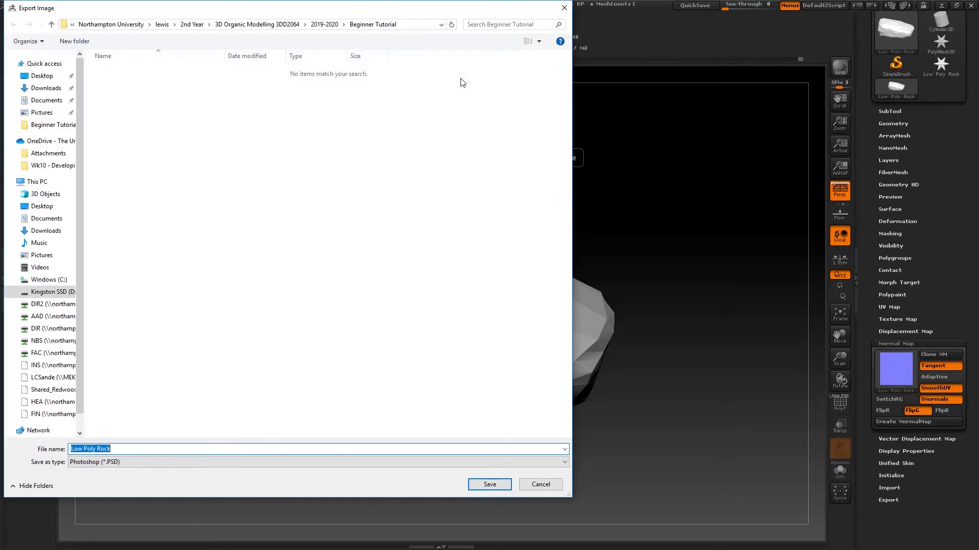
{"action": "left_click", "coordinate": [150, 464]}
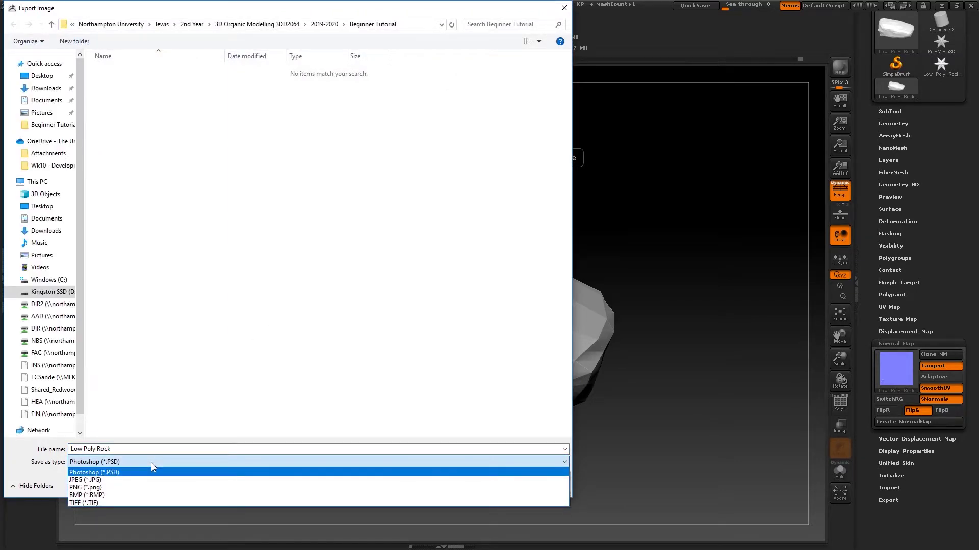
{"action": "left_click", "coordinate": [118, 488]}
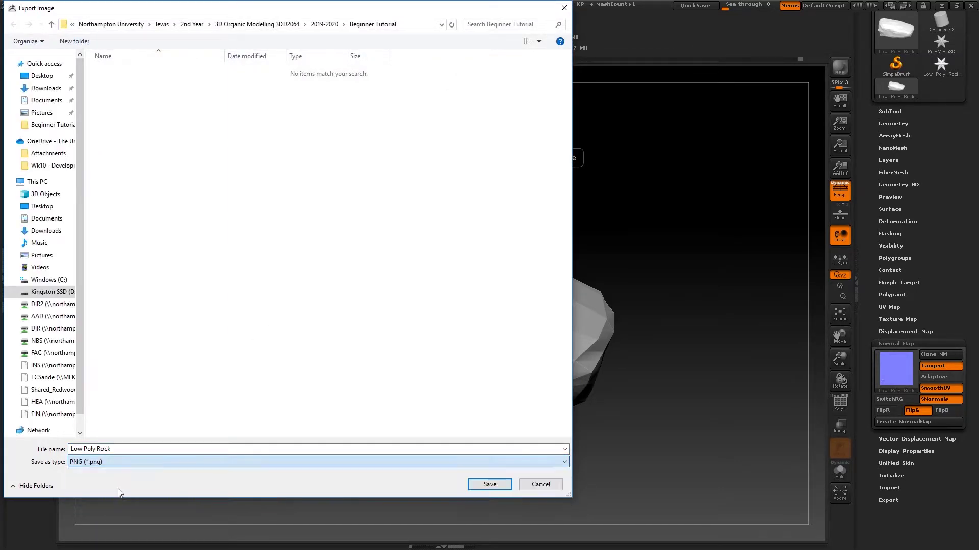
{"action": "left_click", "coordinate": [117, 448]}
{"action": "type", "text": "Normal Map"}
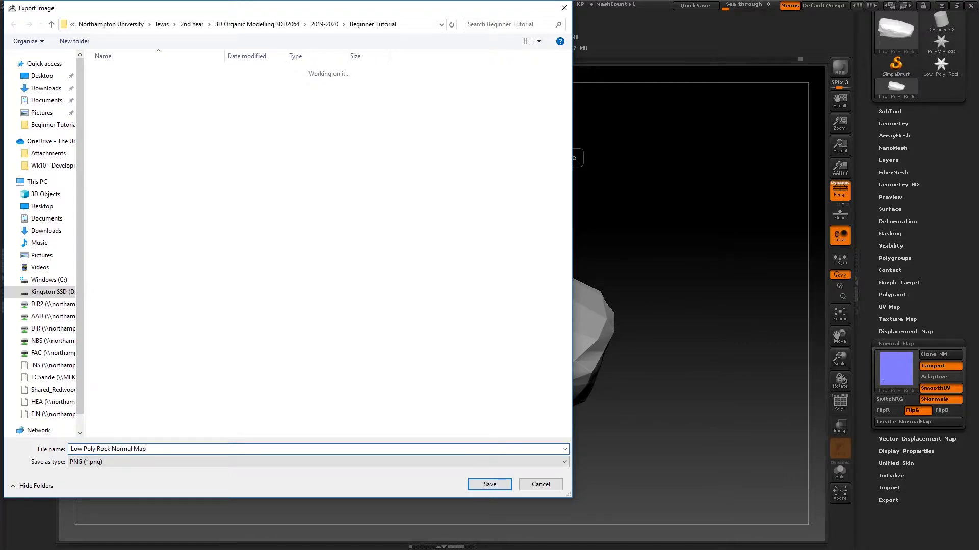
{"action": "key", "text": "Return"}
{"action": "left_click_drag", "start_coordinate": [511, 164], "coordinate": [524, 159]}
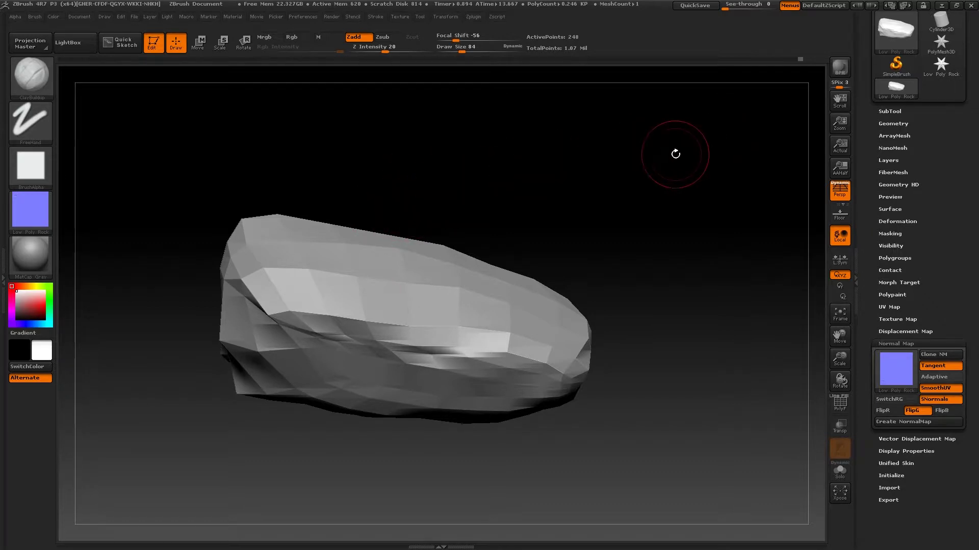
Save the ZBrush project as 'Beginner Tutorial' with Ctrl+S.
{"action": "key", "text": "ctrl"}
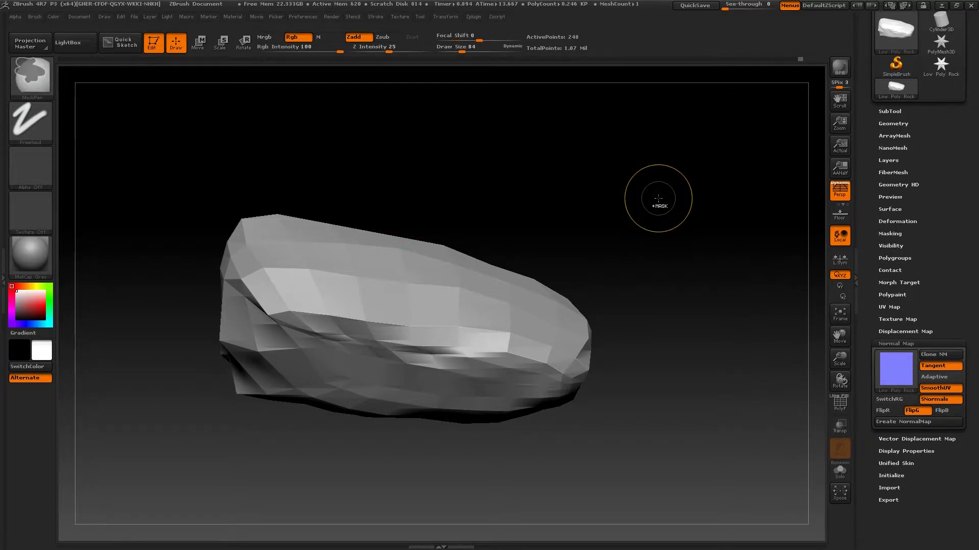
{"action": "key", "text": "ctrl+s"}
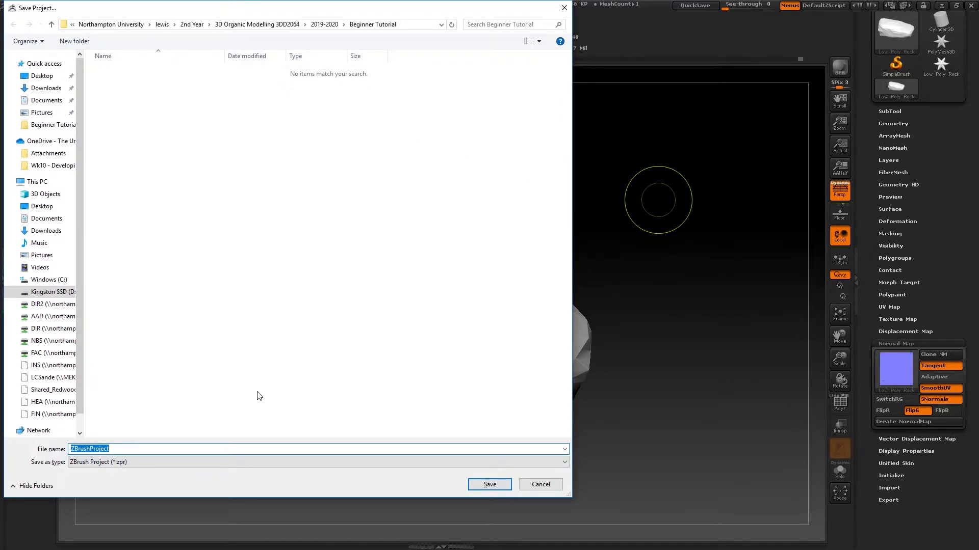
{"action": "type", "text": "Beginner Tutorial"}
{"action": "key", "text": "Return"}
Raise the rock to its highest subdivision level and save it as the Low Poly Rock tool.
{"action": "left_click_drag", "start_coordinate": [942, 201], "coordinate": [942, 297]}
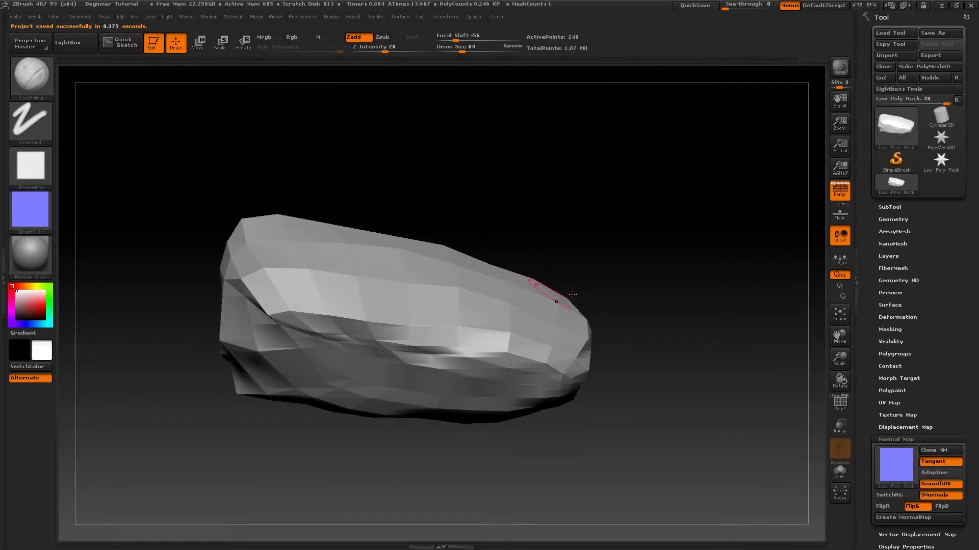
{"action": "left_click", "coordinate": [895, 207]}
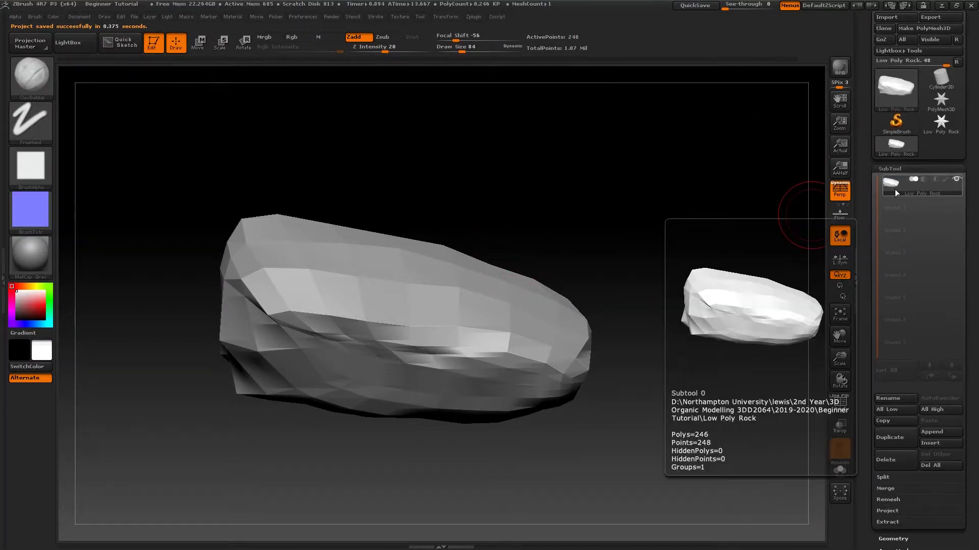
{"action": "left_click", "coordinate": [904, 168]}
{"action": "left_click", "coordinate": [893, 180]}
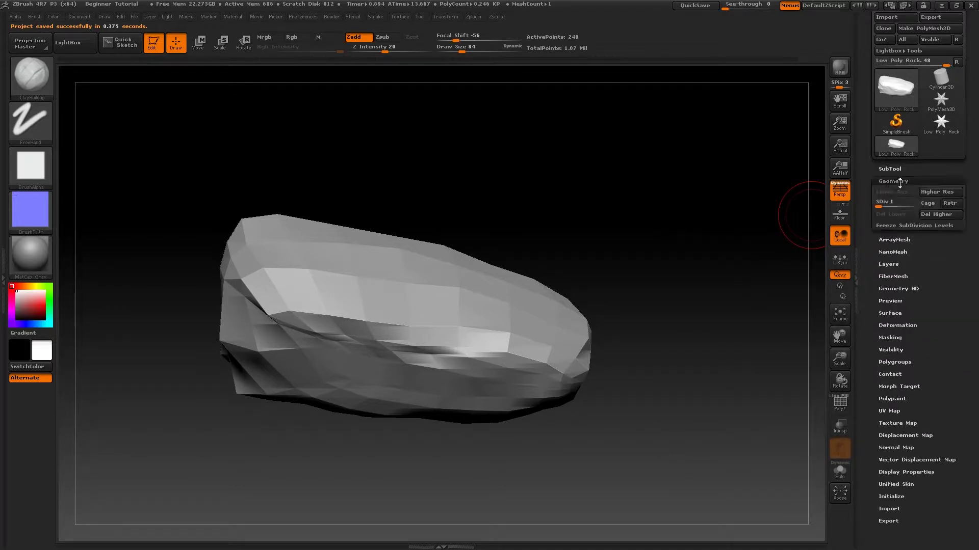
{"action": "left_click_drag", "start_coordinate": [878, 208], "coordinate": [891, 205]}
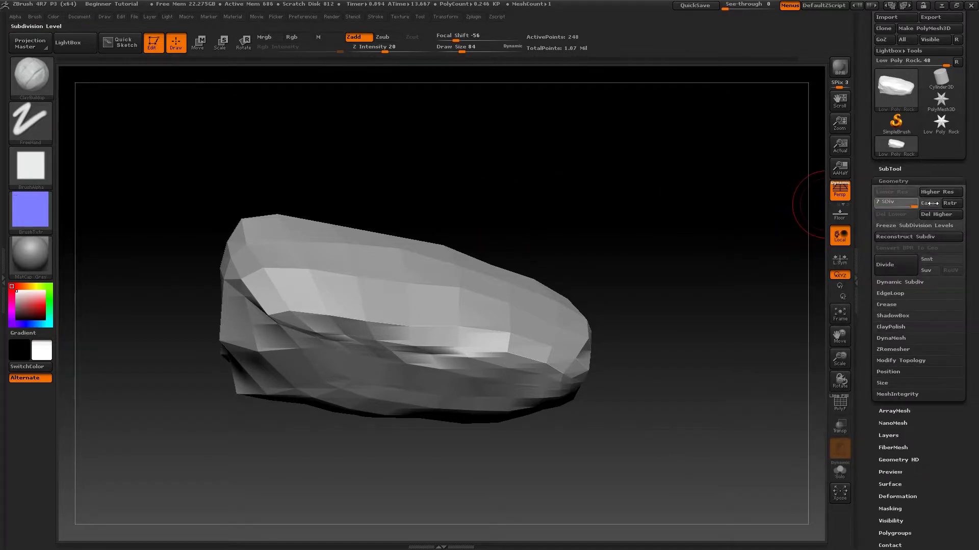
{"action": "left_click", "coordinate": [917, 180]}
{"action": "left_click_drag", "start_coordinate": [920, 188], "coordinate": [918, 227]}
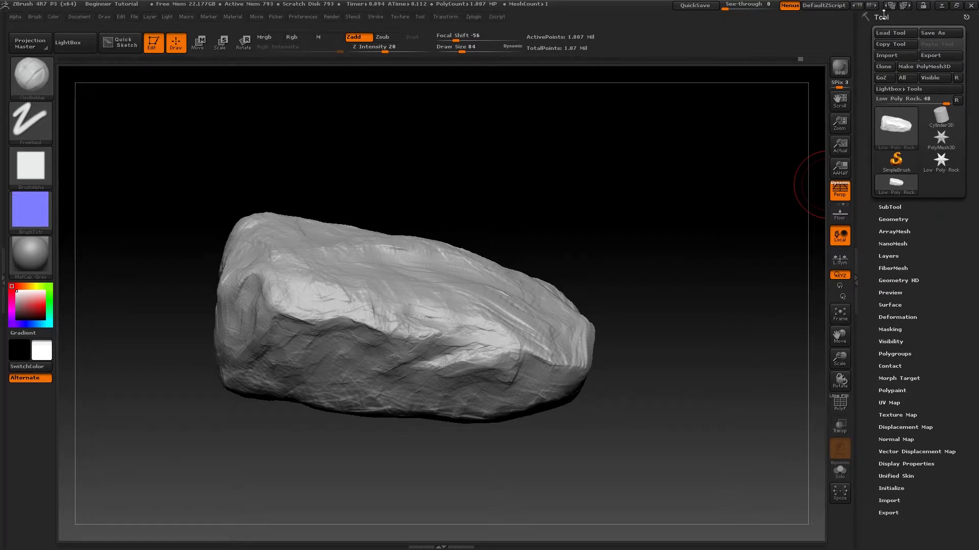
{"action": "left_click", "coordinate": [938, 32]}
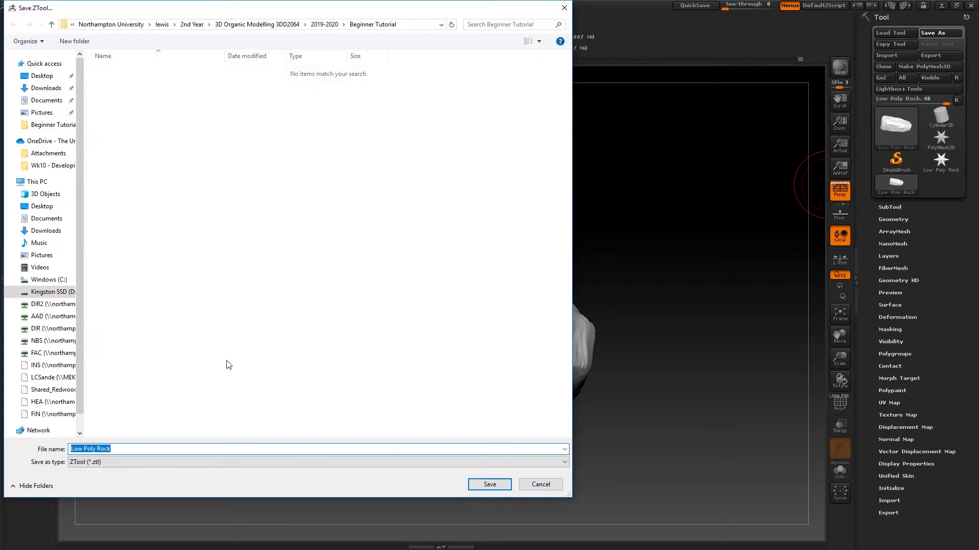
{"action": "left_click", "coordinate": [489, 484]}
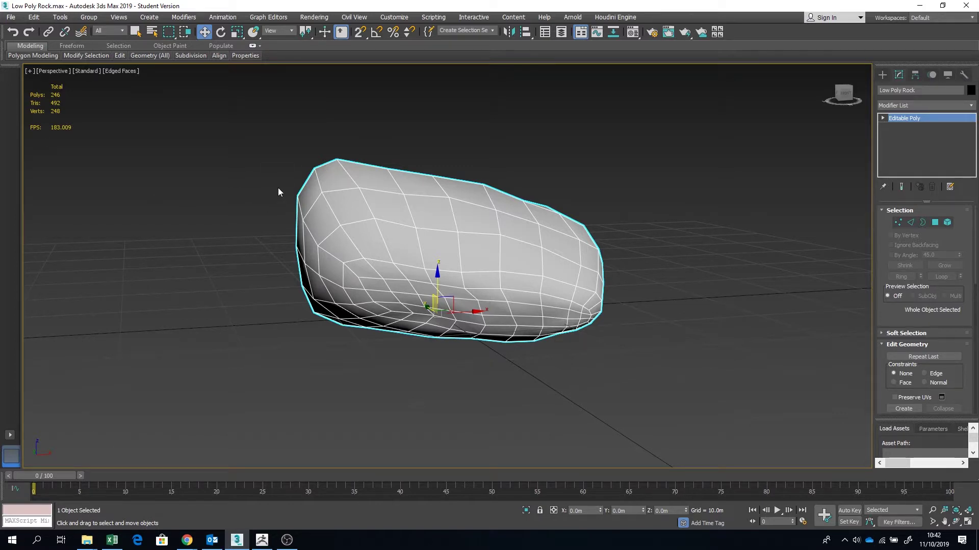
Open the Material Editor with M and expand the material's Maps rollout.
{"action": "key", "text": "m"}
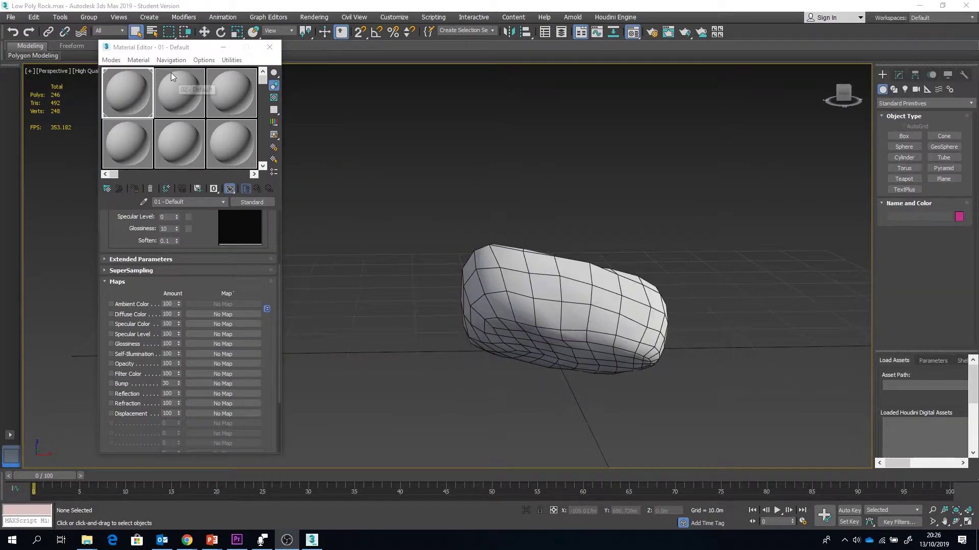
{"action": "left_click", "coordinate": [115, 60]}
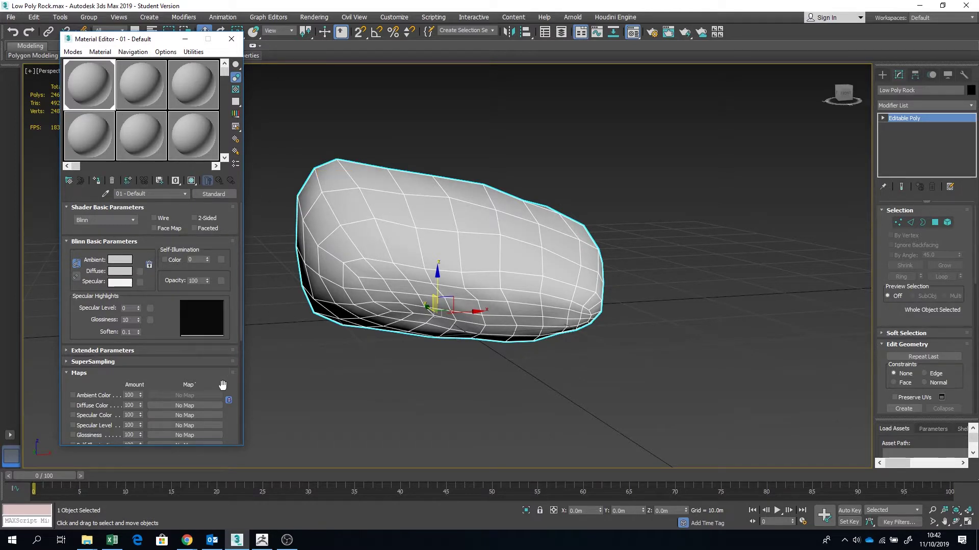
{"action": "left_click_drag", "start_coordinate": [222, 385], "coordinate": [229, 261]}
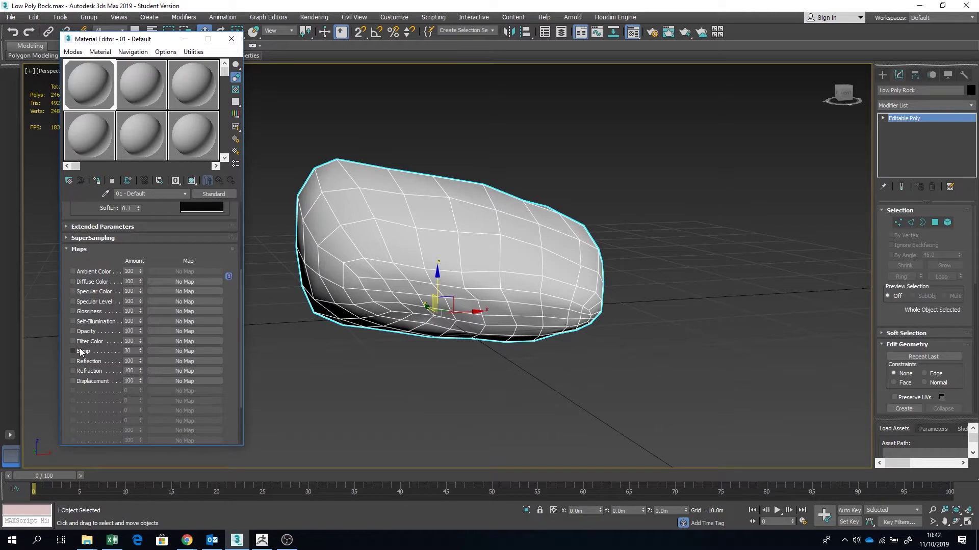
{"action": "left_click", "coordinate": [72, 251]}
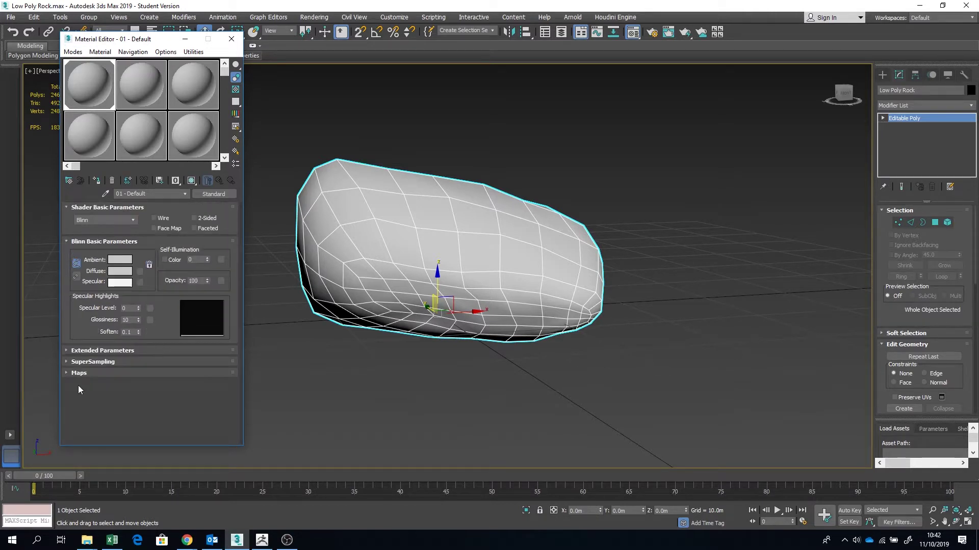
{"action": "left_click", "coordinate": [65, 375]}
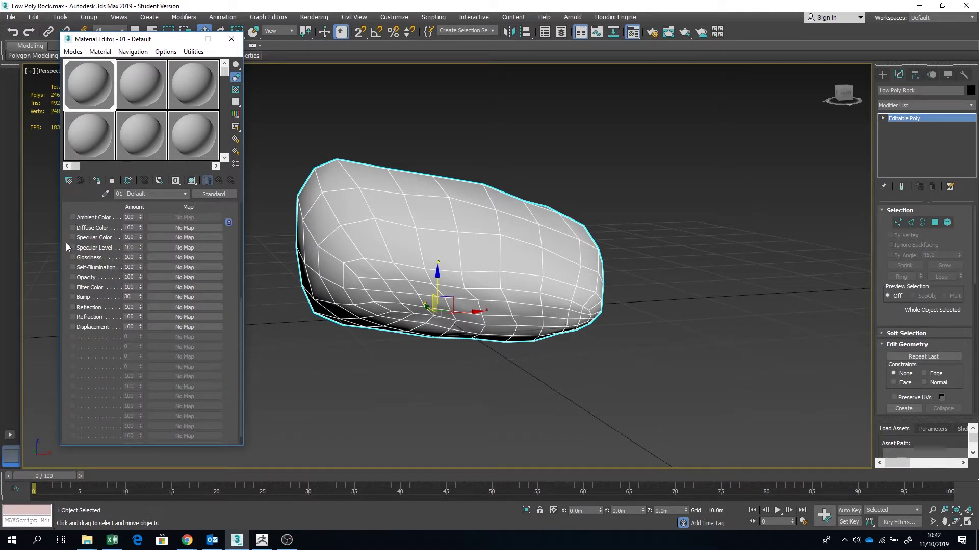
{"action": "scroll", "coordinate": [66, 243], "scroll_direction": "up", "scroll_amount": 3}
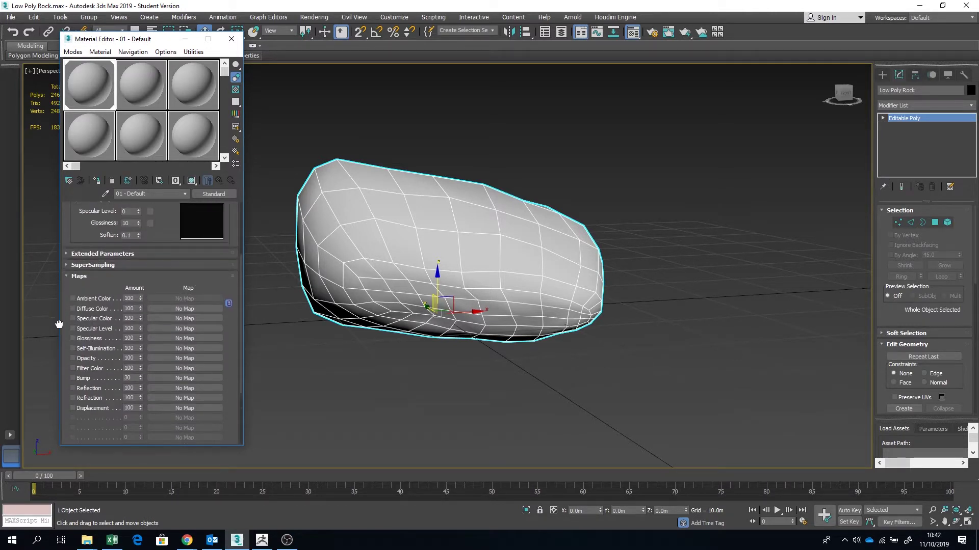
Enable the Bump slot at amount 100 and assign a Normal Bump map to it.
{"action": "left_click", "coordinate": [73, 377]}
{"action": "double_click", "coordinate": [131, 377]}
{"action": "key", "text": "Return"}
{"action": "left_click", "coordinate": [159, 379]}
{"action": "double_click", "coordinate": [412, 357]}
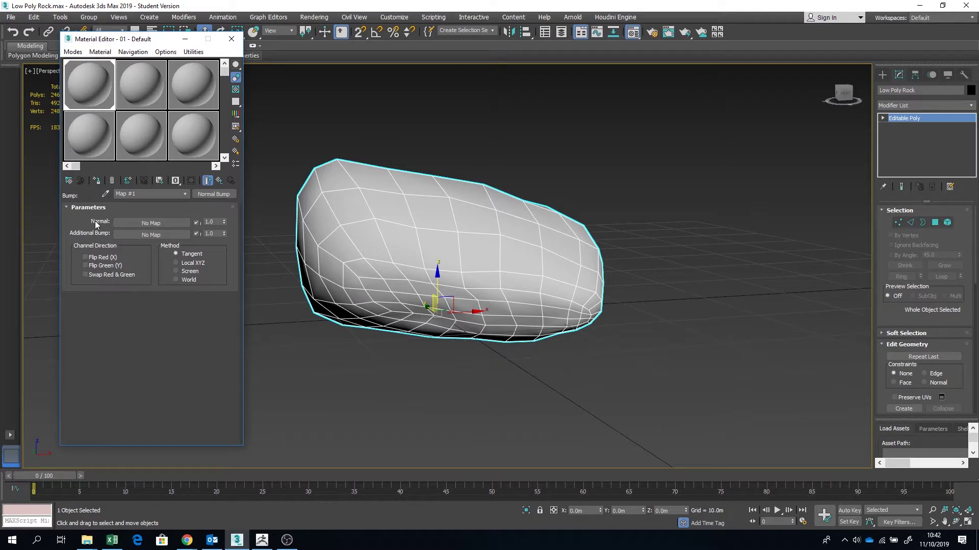
{"action": "left_click", "coordinate": [127, 221]}
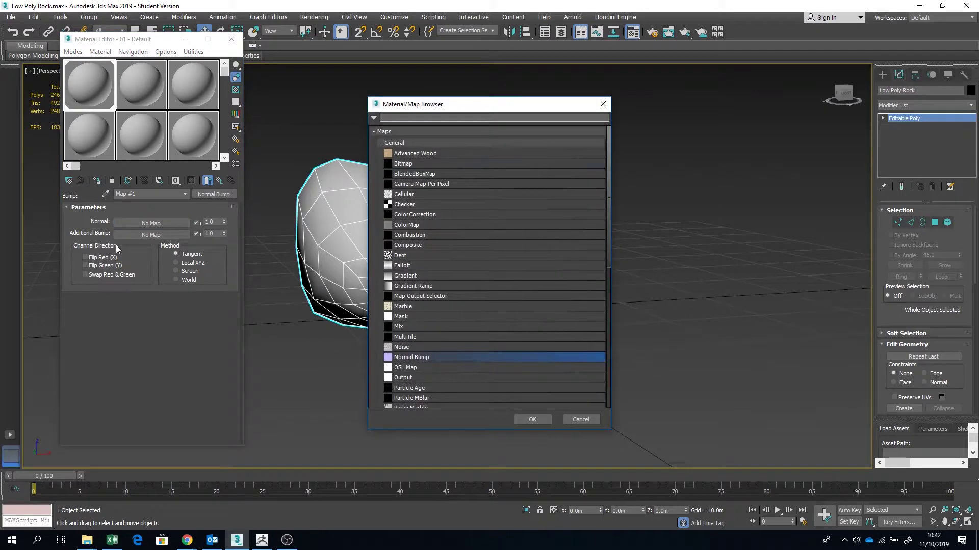
Load Rock Normal.png as a Bitmap in the Normal Bump's normal input, gamma overridden to 1.0.
{"action": "double_click", "coordinate": [423, 163]}
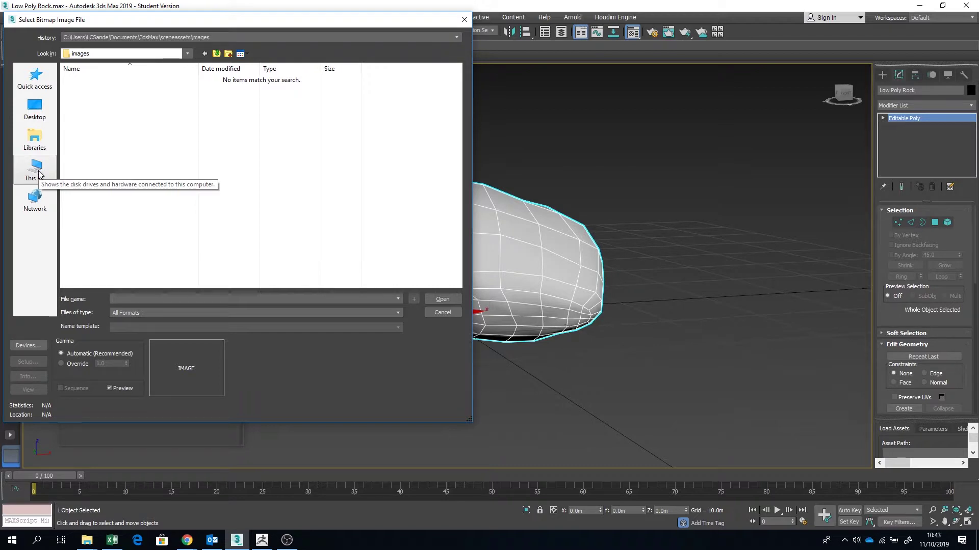
{"action": "left_click", "coordinate": [143, 121]}
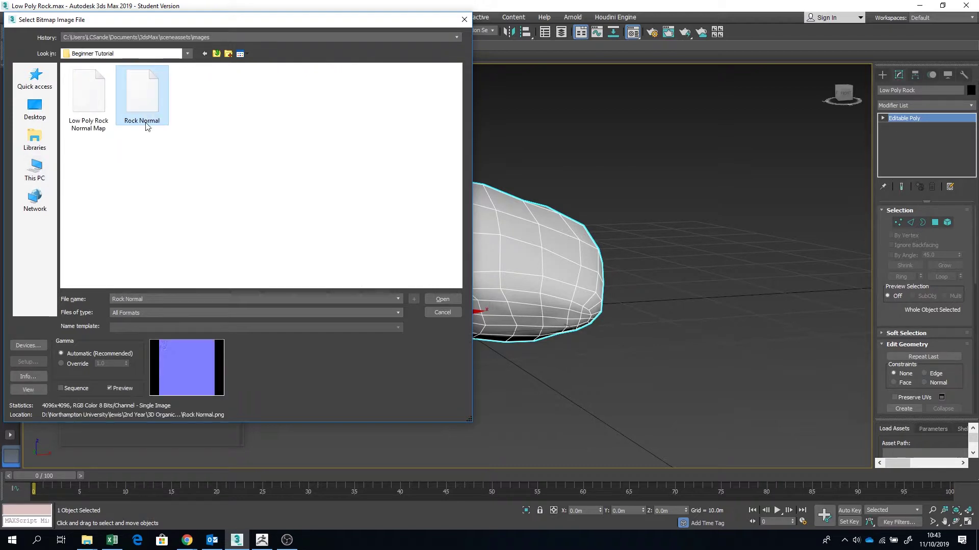
{"action": "left_click", "coordinate": [76, 364]}
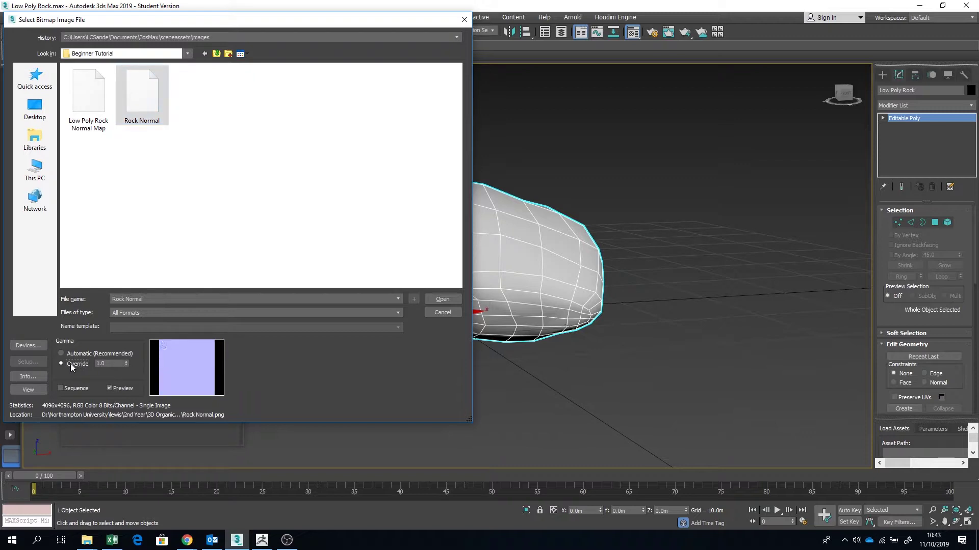
{"action": "left_click", "coordinate": [441, 300]}
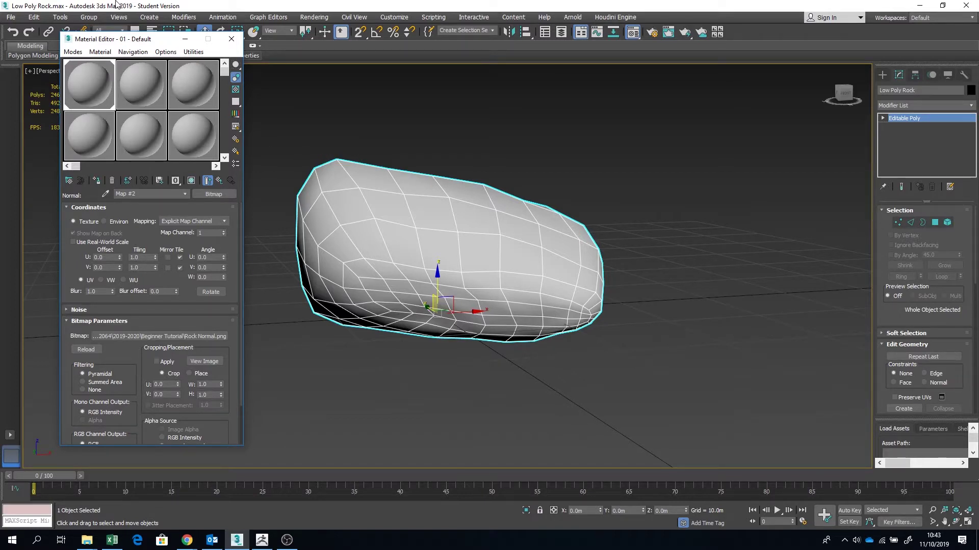
{"action": "left_click", "coordinate": [119, 18]}
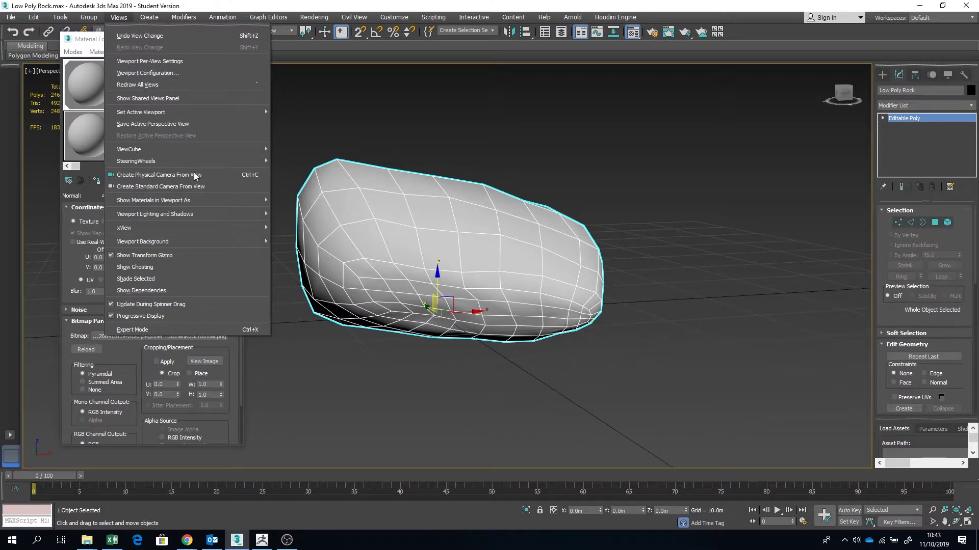
Show materials as Shaded Materials with Maps at High Quality and minimize the Material Editor.
{"action": "mouse_move", "coordinate": [187, 201]}
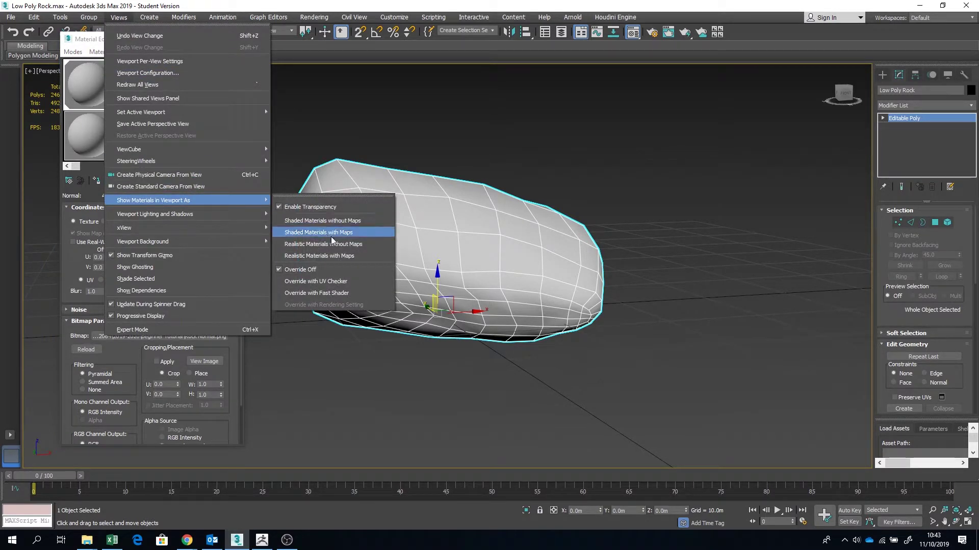
{"action": "left_click", "coordinate": [324, 256]}
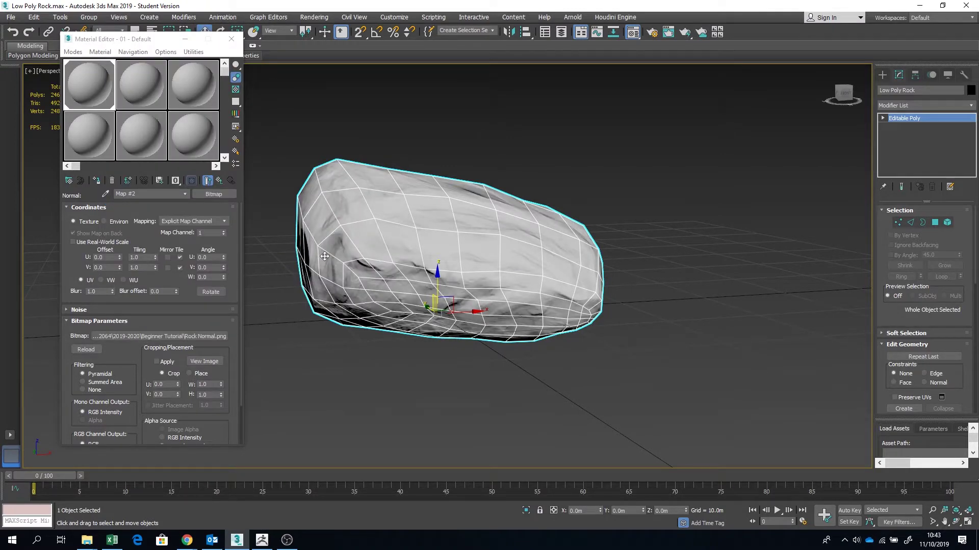
{"action": "left_click", "coordinate": [186, 39]}
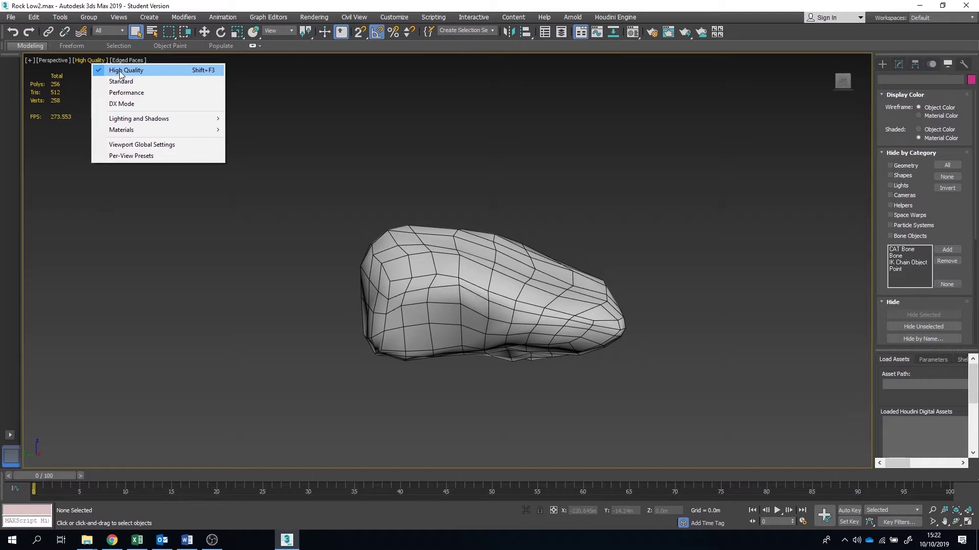
{"action": "left_click", "coordinate": [121, 74]}
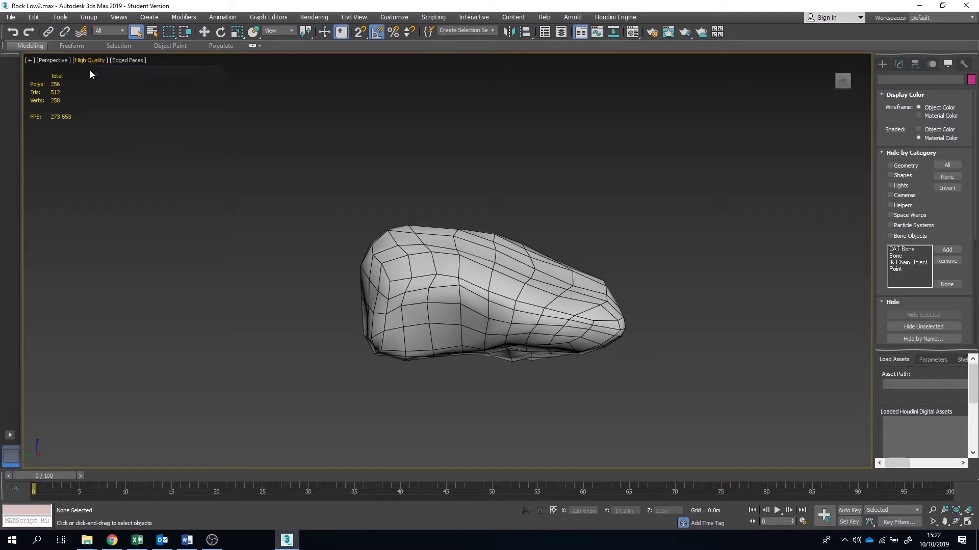
Keep viewport antialiasing at 8X High Quality and hide edged faces on the rock with F4.
{"action": "left_click", "coordinate": [30, 60]}
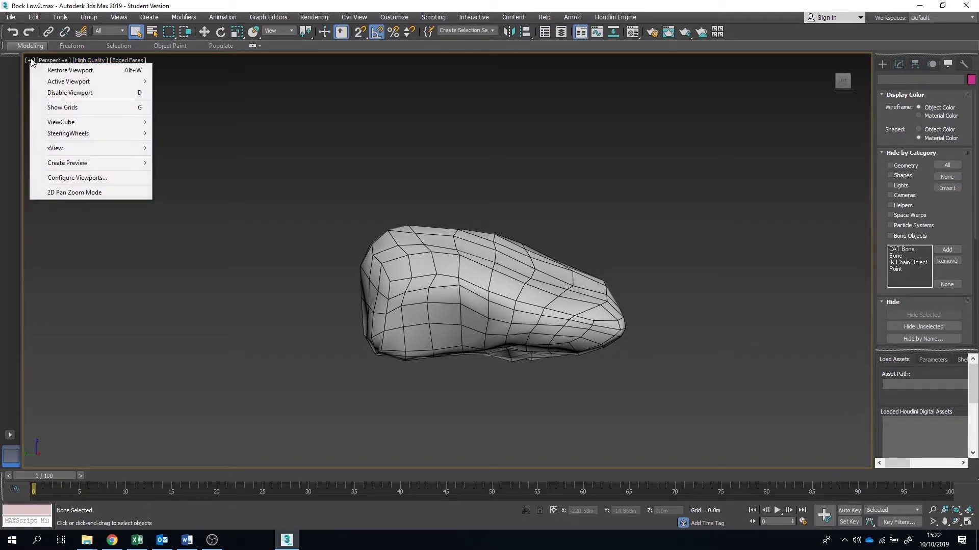
{"action": "left_click", "coordinate": [93, 179]}
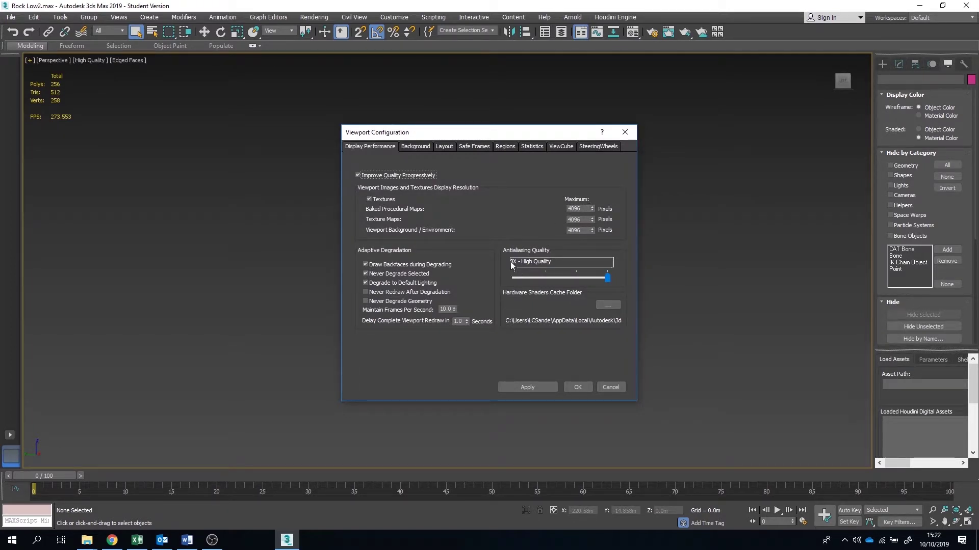
{"action": "left_click_drag", "start_coordinate": [607, 280], "coordinate": [632, 274]}
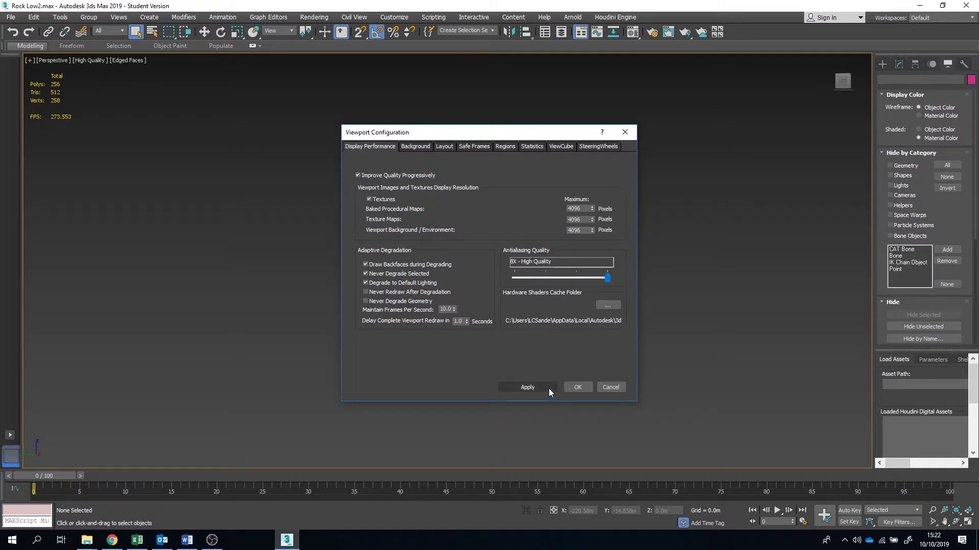
{"action": "left_click", "coordinate": [572, 388]}
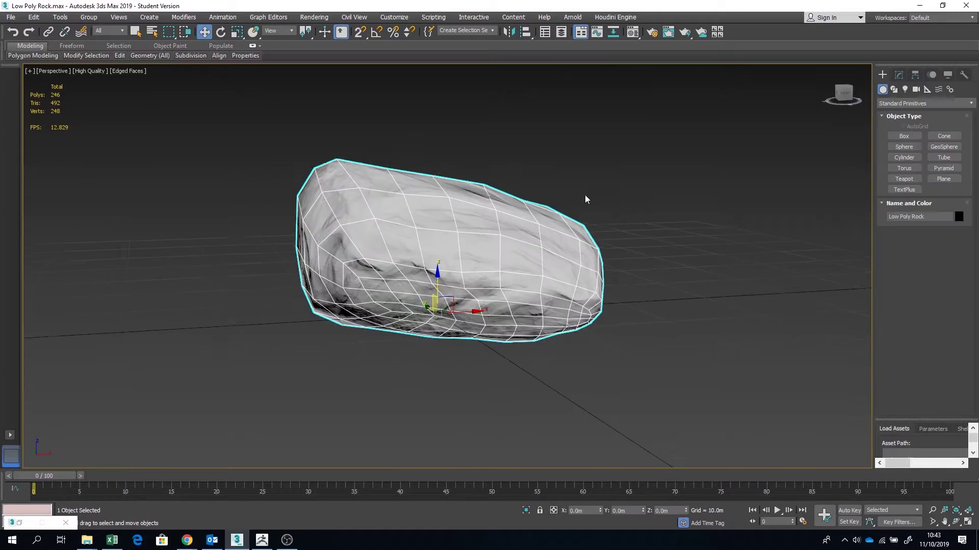
{"action": "middle_click_drag", "start_coordinate": [585, 195], "coordinate": [591, 203]}
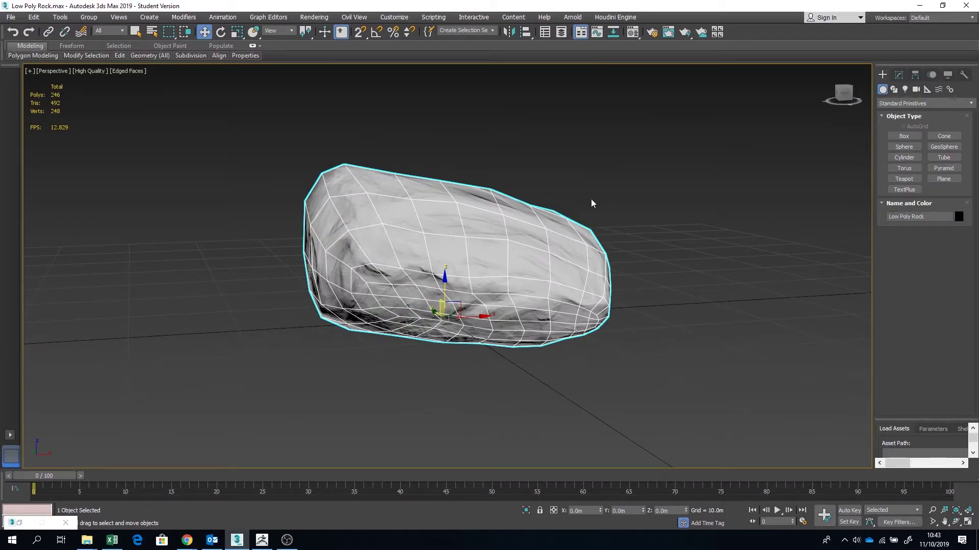
{"action": "key", "text": "F4"}
{"action": "mouse_move", "coordinate": [576, 206]}
{"action": "middle_mouse_down", "text": "alt"}
{"action": "mouse_move", "coordinate": [633, 196]}
{"action": "mouse_move", "coordinate": [782, 203]}
{"action": "mouse_move", "coordinate": [564, 209]}
{"action": "mouse_move", "coordinate": [590, 163]}
{"action": "middle_mouse_up", "text": "alt"}
{"action": "left_click", "coordinate": [589, 160]}
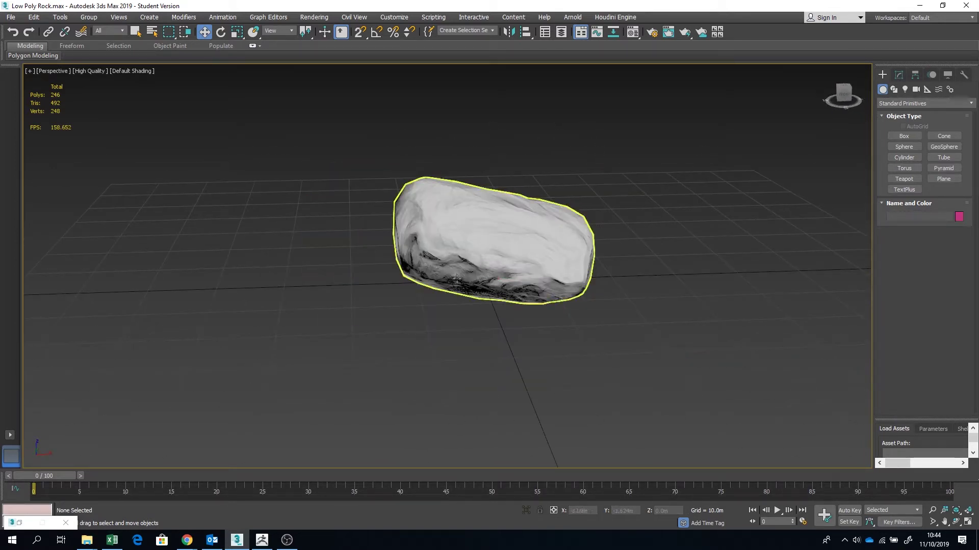
{"action": "middle_click_drag", "start_coordinate": [598, 184], "coordinate": [544, 247], "text": "alt"}
In the Front view, place a Standard Skylight above the rock.
{"action": "key", "text": "f"}
{"action": "scroll", "coordinate": [528, 212], "scroll_direction": "down", "scroll_amount": 3}
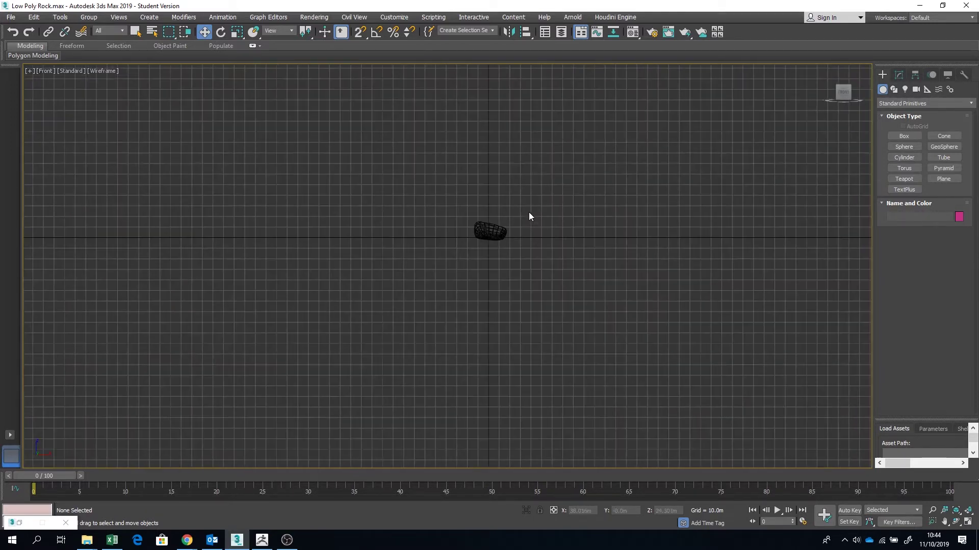
{"action": "middle_click_drag", "start_coordinate": [528, 212], "coordinate": [487, 296]}
{"action": "scroll", "coordinate": [487, 300], "scroll_direction": "up", "scroll_amount": 3}
{"action": "left_click", "coordinate": [898, 75]}
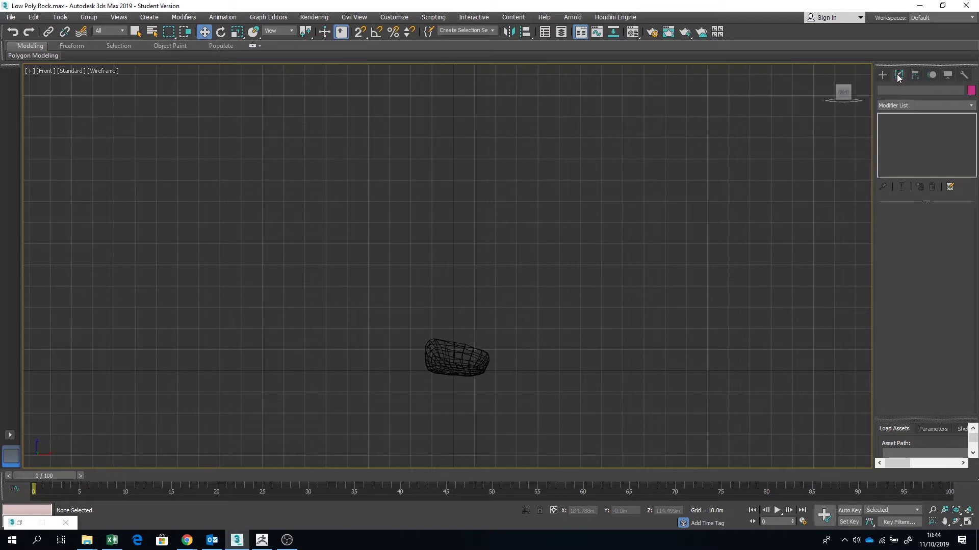
{"action": "left_click", "coordinate": [883, 76]}
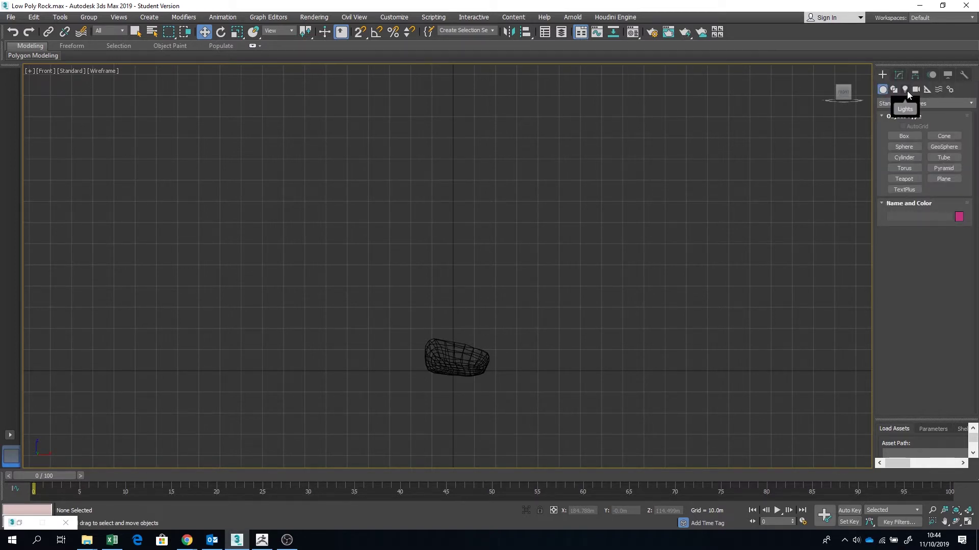
{"action": "left_click", "coordinate": [905, 89]}
{"action": "left_click", "coordinate": [901, 103]}
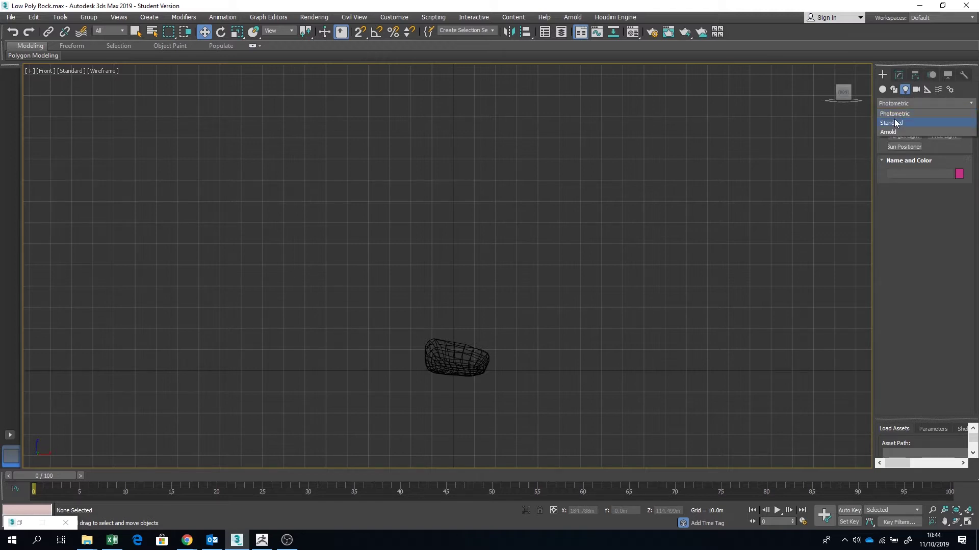
{"action": "left_click", "coordinate": [896, 123]}
{"action": "left_click", "coordinate": [944, 158]}
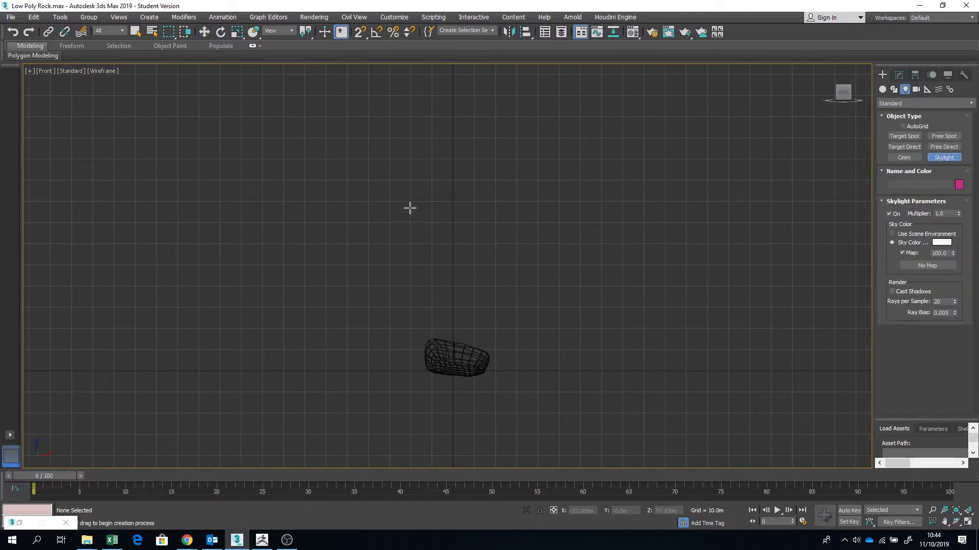
{"action": "left_click_drag", "start_coordinate": [446, 173], "coordinate": [452, 233]}
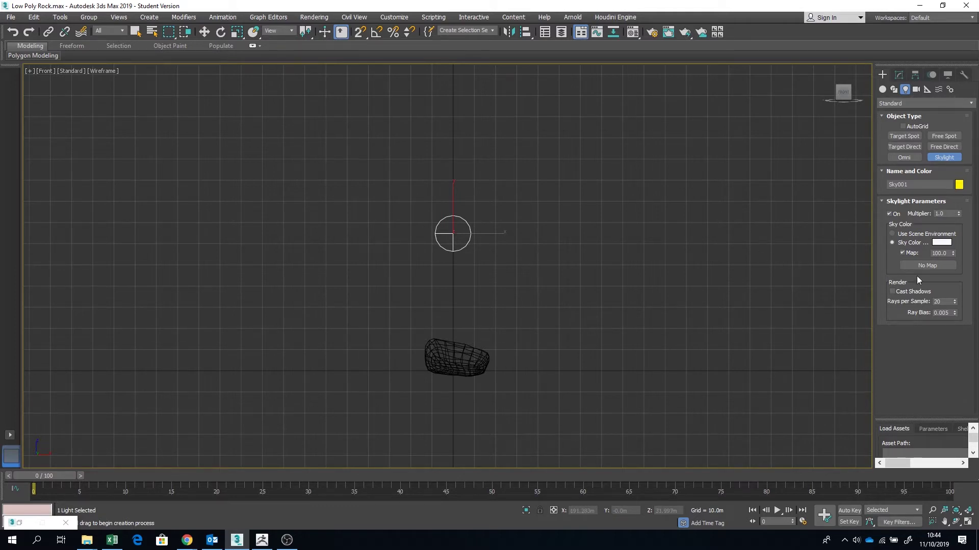
Make the skylight cast shadows with a 0.5 multiplier and a pale blue sky colour.
{"action": "left_click", "coordinate": [892, 292]}
{"action": "left_click", "coordinate": [943, 214]}
{"action": "type", "text": ".5"}
{"action": "key", "text": "Return"}
{"action": "left_click", "coordinate": [941, 242]}
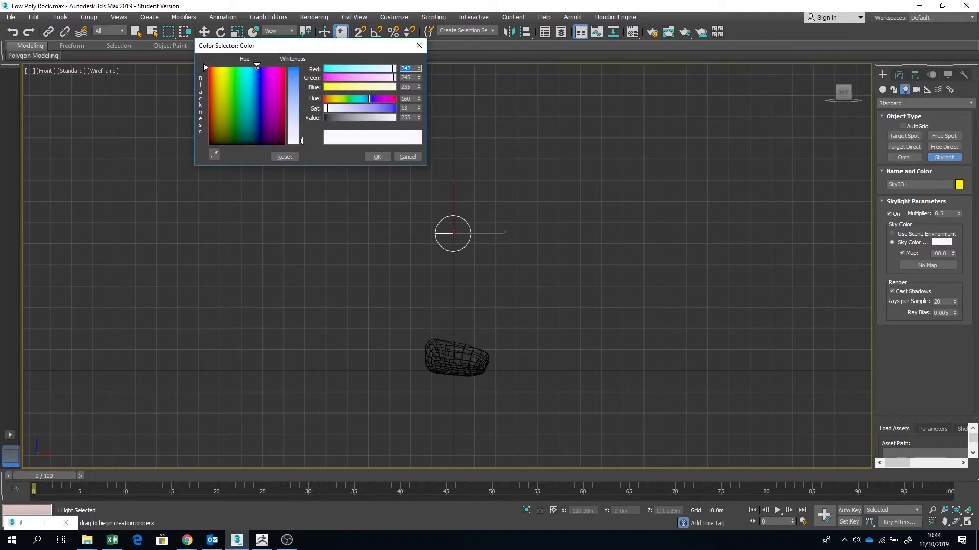
{"action": "left_click", "coordinate": [256, 67]}
{"action": "left_click_drag", "start_coordinate": [301, 140], "coordinate": [301, 135]}
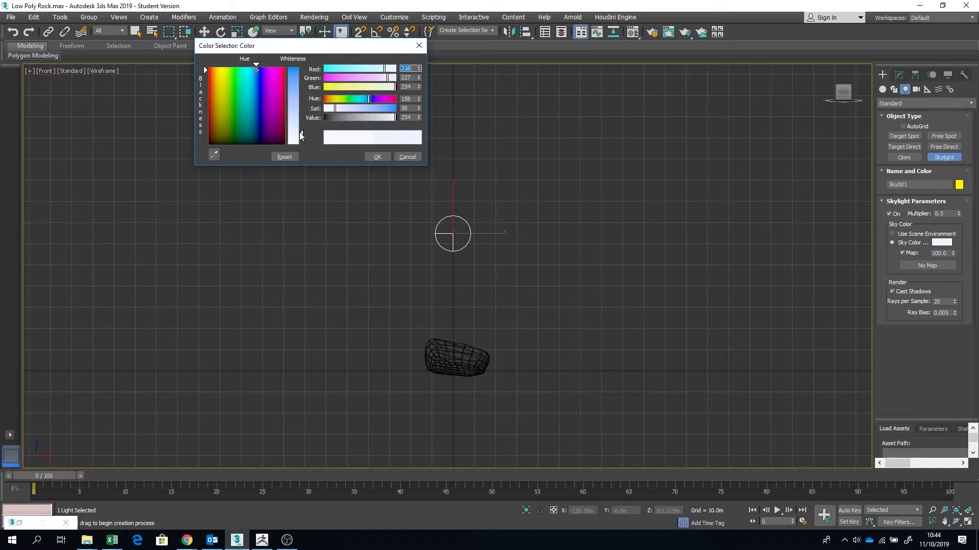
{"action": "left_click", "coordinate": [376, 157]}
{"action": "middle_click_drag", "start_coordinate": [476, 297], "coordinate": [476, 266]}
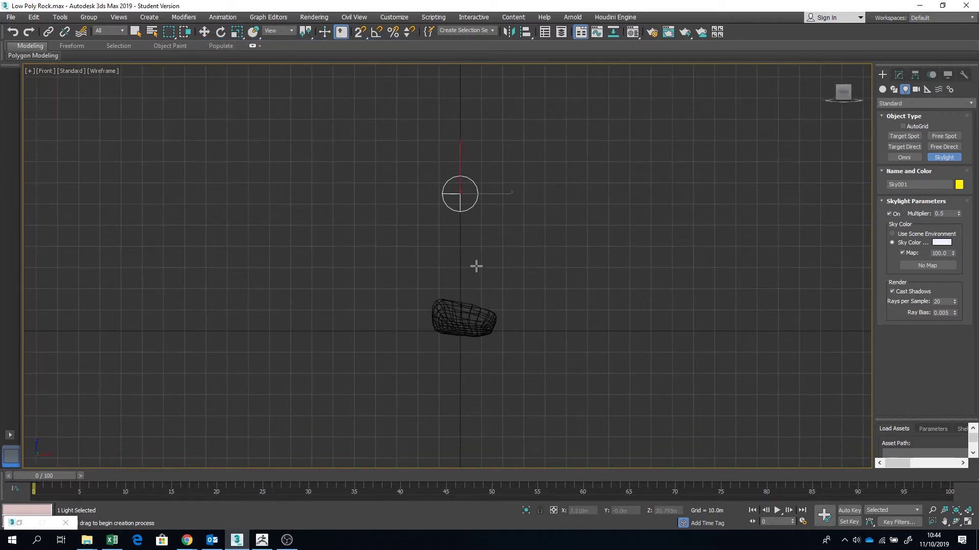
{"action": "key", "text": "p"}
{"action": "mouse_move", "coordinate": [491, 221]}
{"action": "middle_mouse_down", "text": "alt"}
{"action": "mouse_move", "coordinate": [505, 225]}
{"action": "mouse_move", "coordinate": [494, 206]}
{"action": "mouse_move", "coordinate": [494, 283]}
{"action": "middle_mouse_up", "text": "alt"}
{"action": "scroll", "coordinate": [474, 251], "scroll_direction": "down", "scroll_amount": 3}
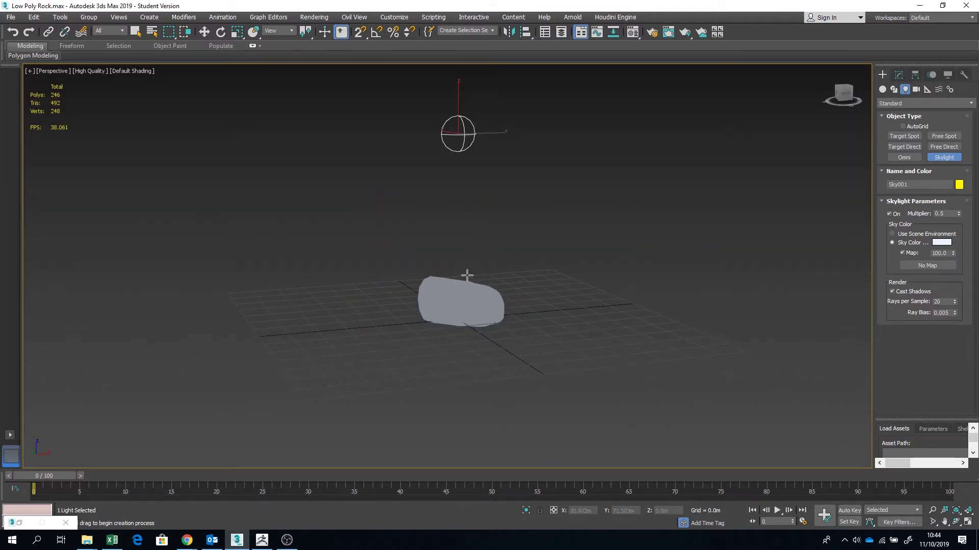
Create a Target Spot in the Front view above the rock, aimed down past it.
{"action": "scroll", "coordinate": [493, 249], "scroll_direction": "up", "scroll_amount": 1}
{"action": "middle_click_drag", "start_coordinate": [492, 248], "coordinate": [528, 255], "text": "alt"}
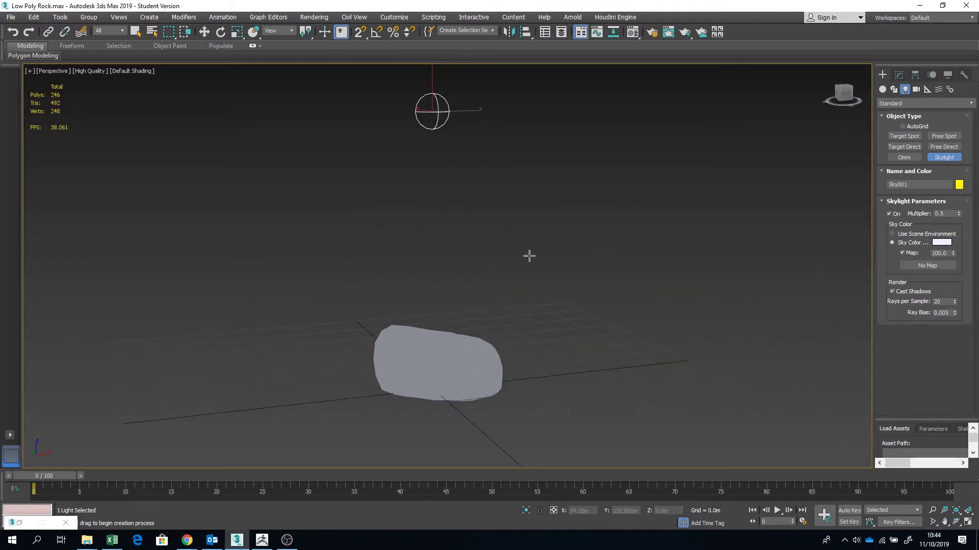
{"action": "left_click", "coordinate": [903, 136]}
{"action": "scroll", "coordinate": [525, 231], "scroll_direction": "down", "scroll_amount": 3}
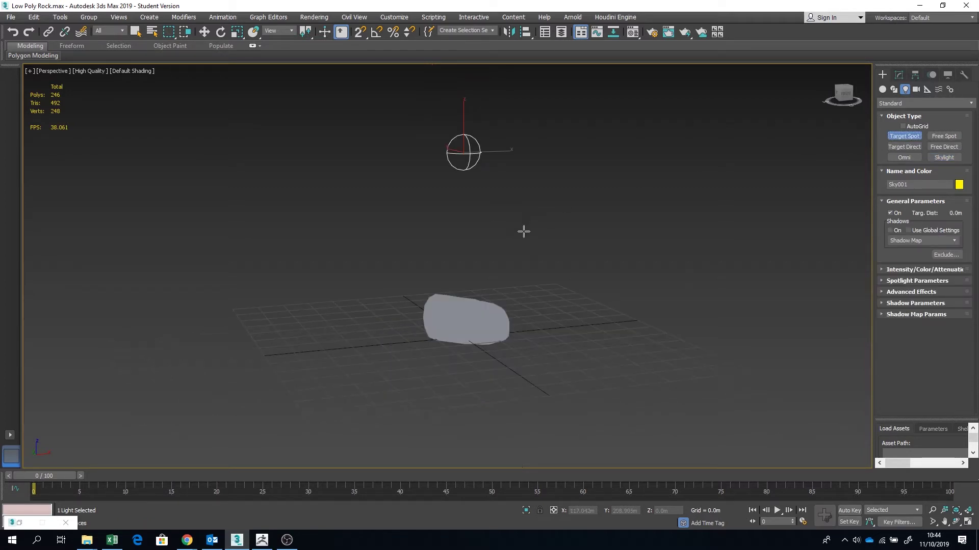
{"action": "key", "text": "f"}
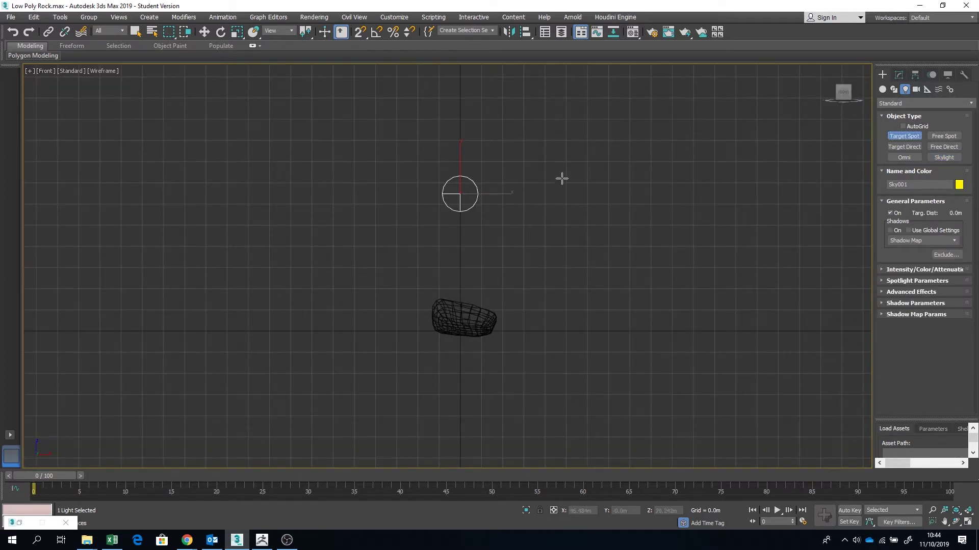
{"action": "left_click_drag", "start_coordinate": [601, 140], "coordinate": [530, 233]}
{"action": "left_click_drag", "start_coordinate": [464, 293], "coordinate": [411, 387]}
Move the spotlight toward the upper right and check its aim in perspective.
{"action": "key", "text": "shift+z"}
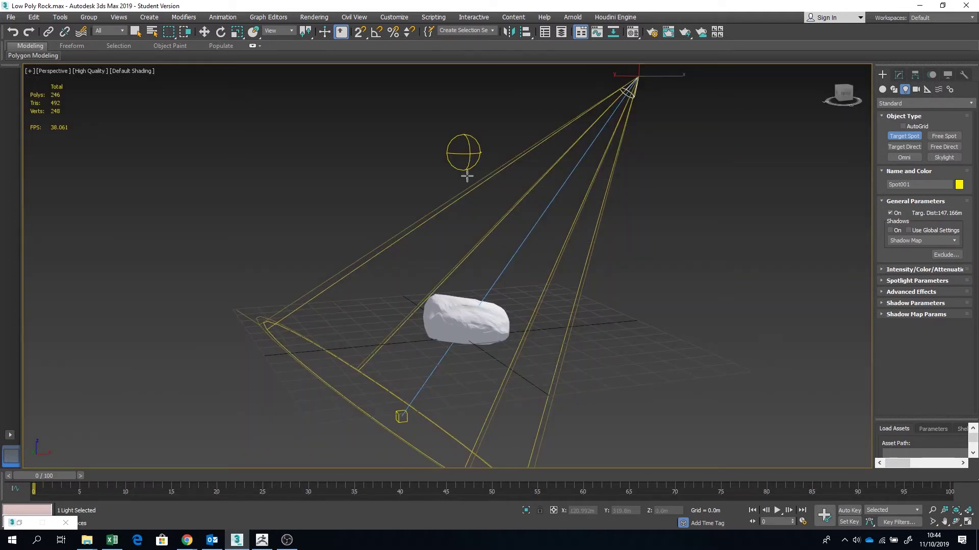
{"action": "key", "text": "w"}
{"action": "scroll", "coordinate": [570, 191], "scroll_direction": "up", "scroll_amount": 3}
{"action": "middle_click_drag", "start_coordinate": [570, 192], "coordinate": [546, 160], "text": "alt"}
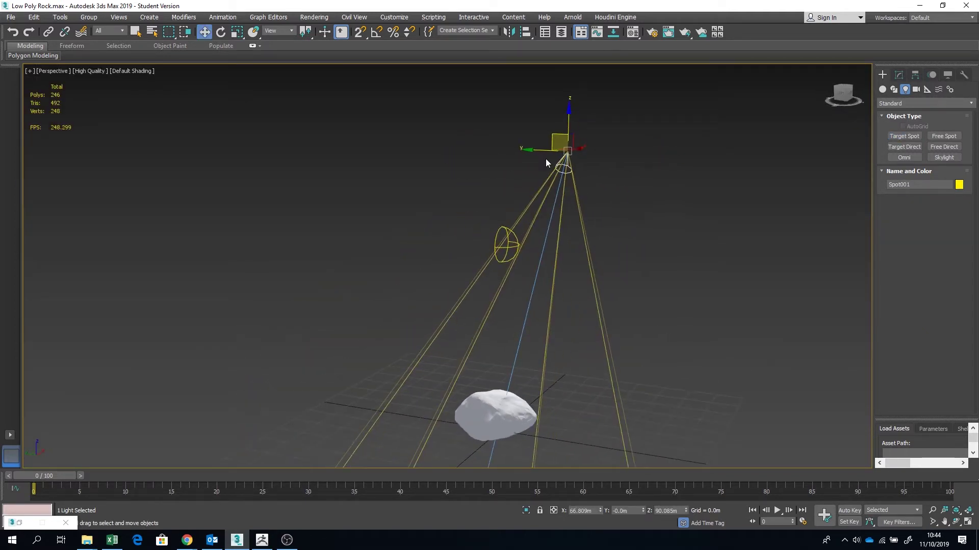
{"action": "left_click_drag", "start_coordinate": [537, 151], "coordinate": [650, 186]}
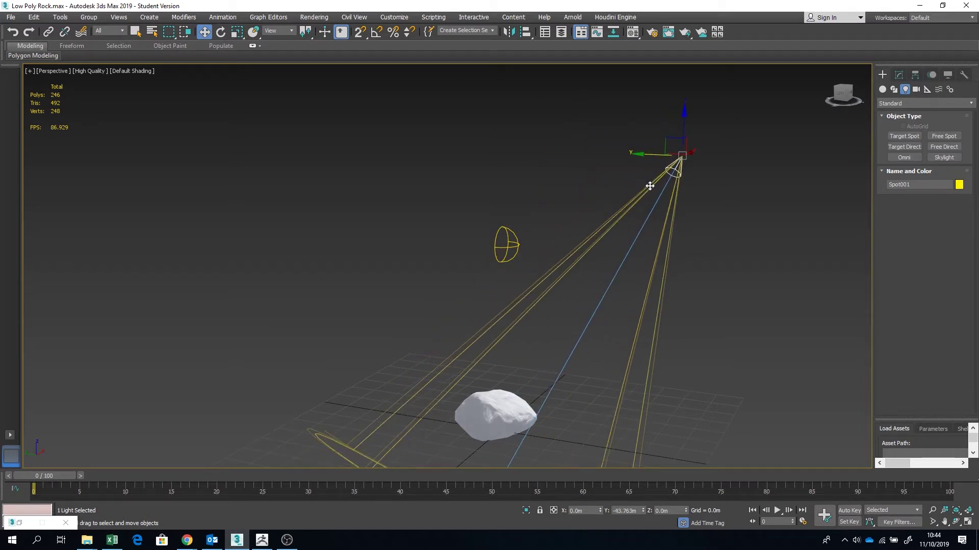
{"action": "middle_click_drag", "start_coordinate": [650, 186], "coordinate": [399, 260], "text": "alt"}
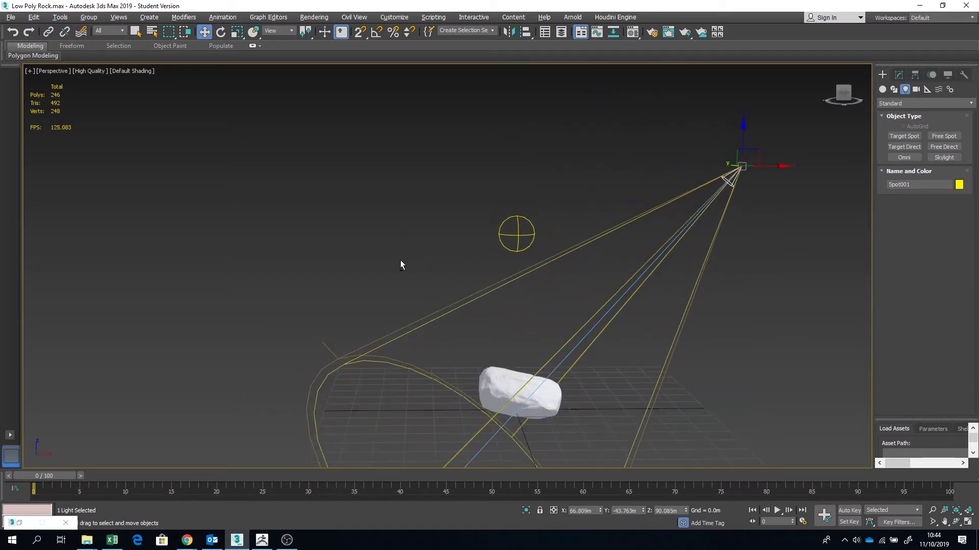
{"action": "scroll", "coordinate": [552, 344], "scroll_direction": "up", "scroll_amount": 4}
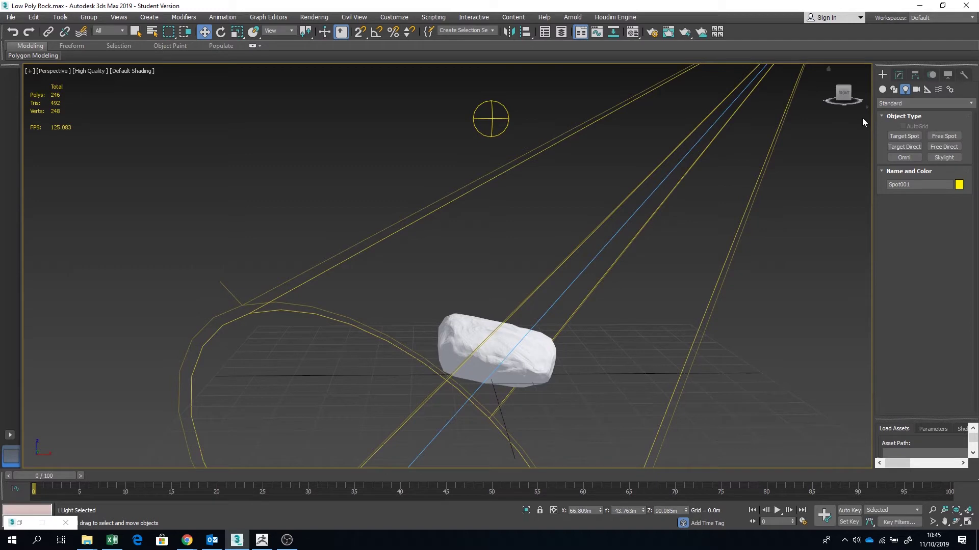
Set the spotlight's colour to a warm pale yellow, R255 G248 B220.
{"action": "left_click", "coordinate": [899, 75]}
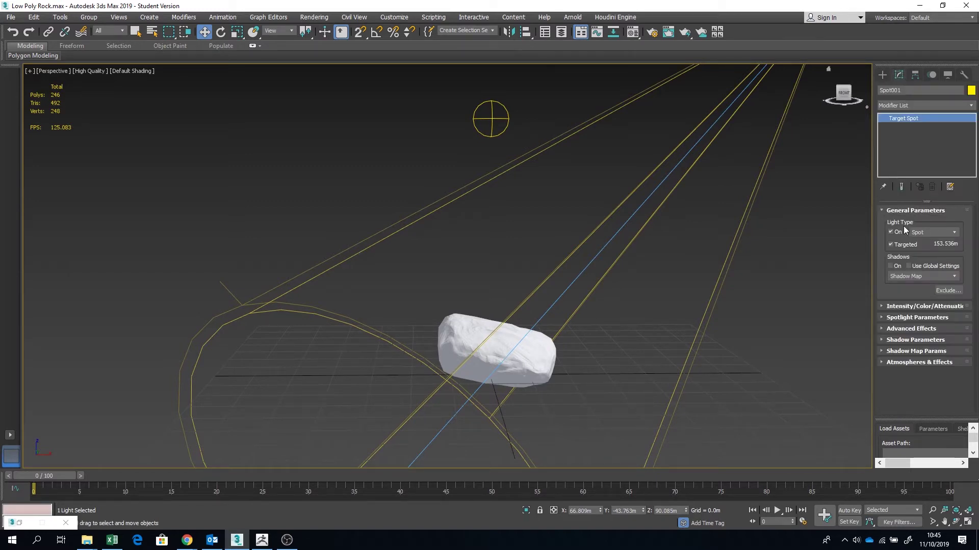
{"action": "left_click", "coordinate": [901, 307]}
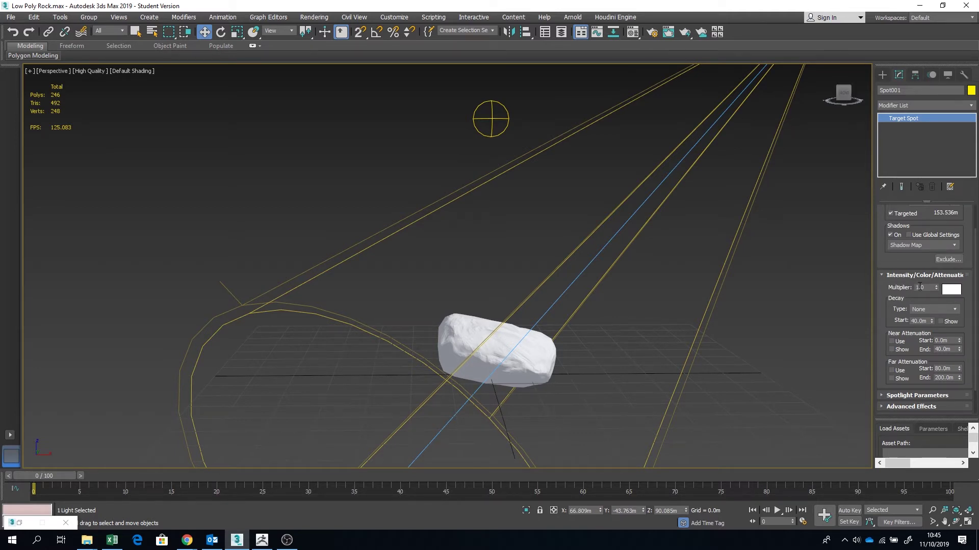
{"action": "left_click", "coordinate": [950, 290]}
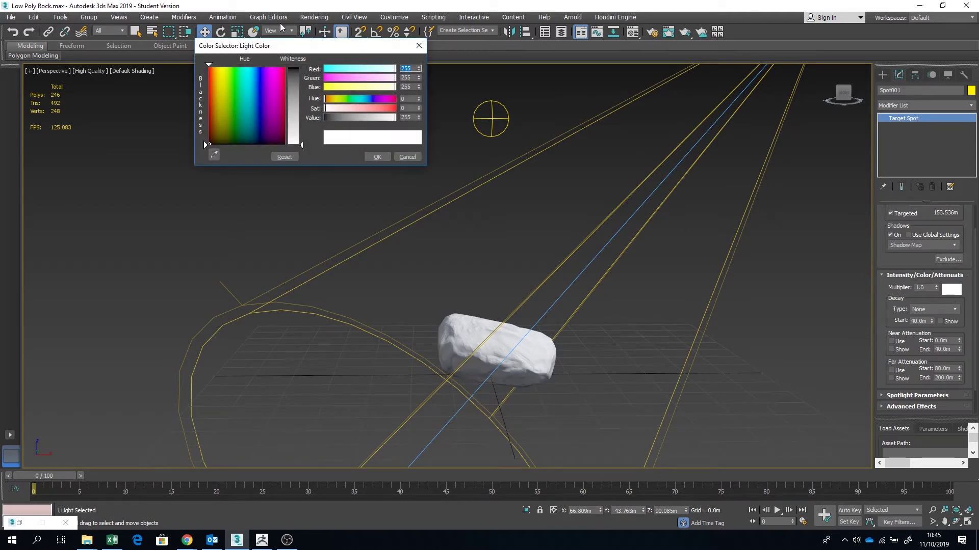
{"action": "left_click", "coordinate": [224, 69]}
{"action": "left_click_drag", "start_coordinate": [220, 67], "coordinate": [219, 67]}
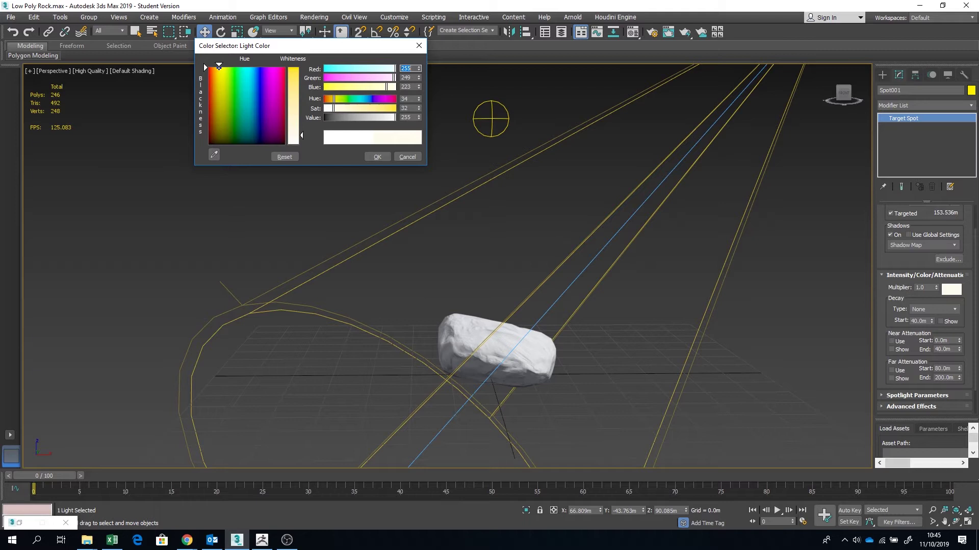
{"action": "left_click_drag", "start_coordinate": [296, 137], "coordinate": [298, 134]}
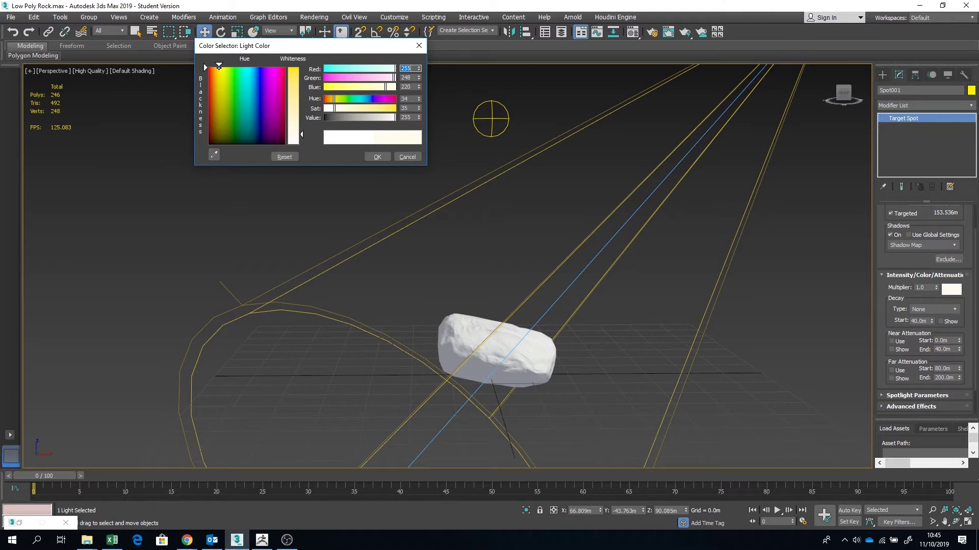
{"action": "left_click", "coordinate": [377, 157]}
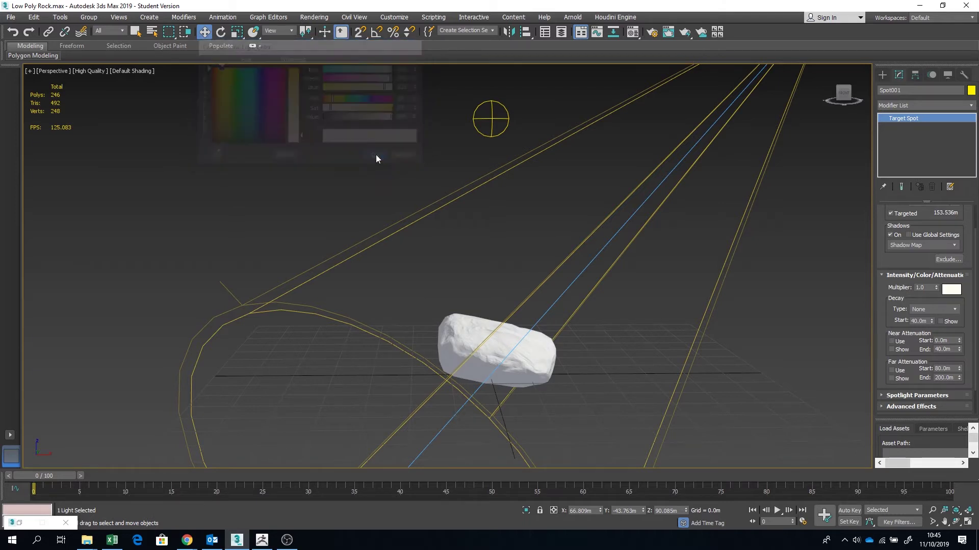
Hide all lights via Display panel's Hide by Category, leaving only the rock and grid visible.
{"action": "left_click", "coordinate": [884, 75]}
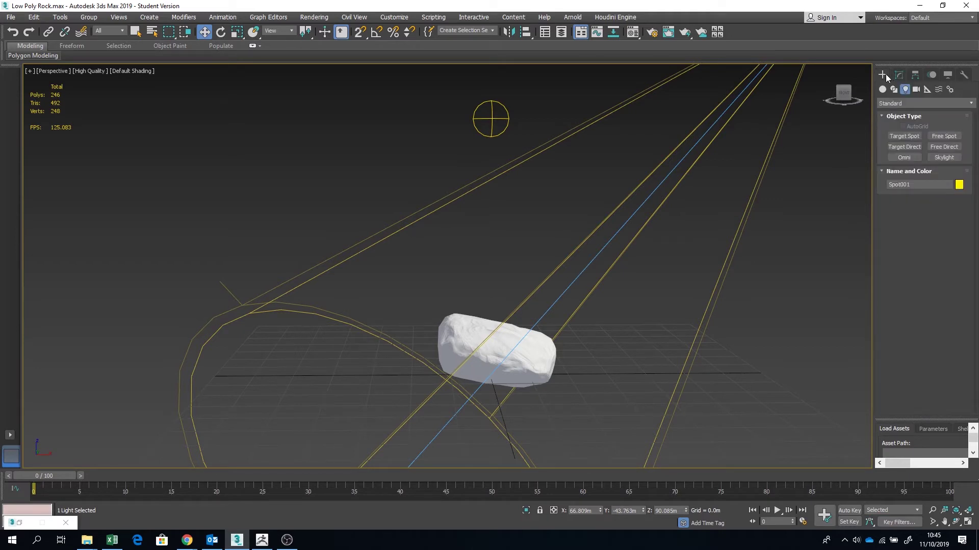
{"action": "left_click", "coordinate": [949, 77]}
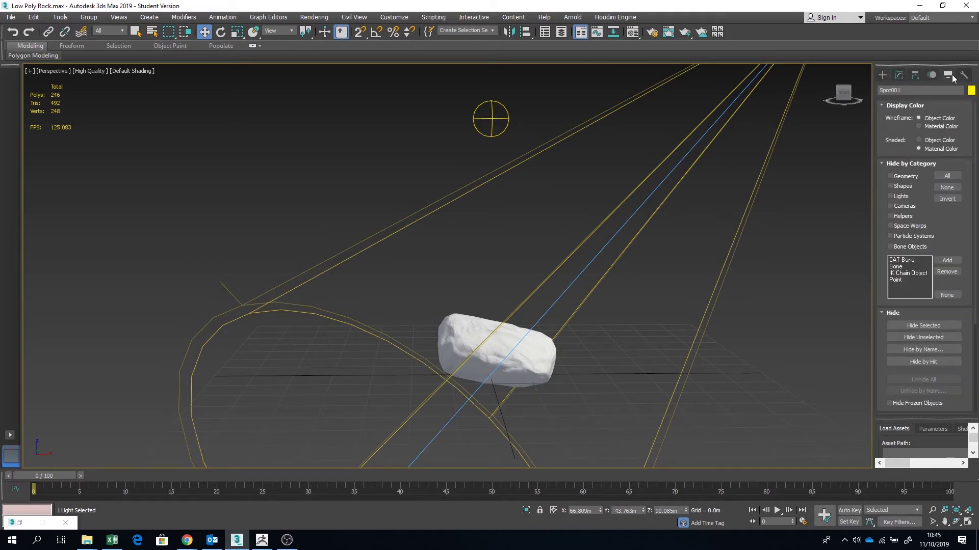
{"action": "left_click", "coordinate": [883, 76]}
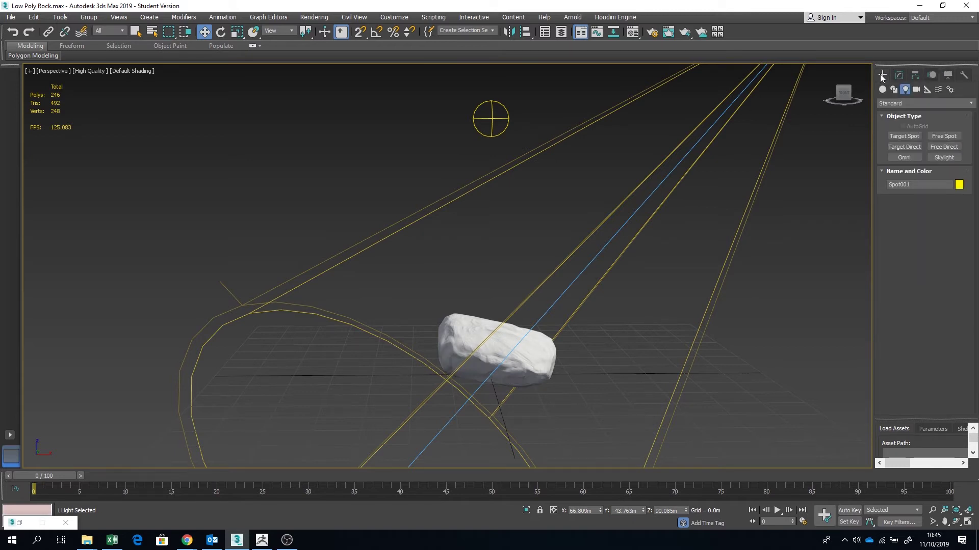
{"action": "left_click", "coordinate": [948, 76]}
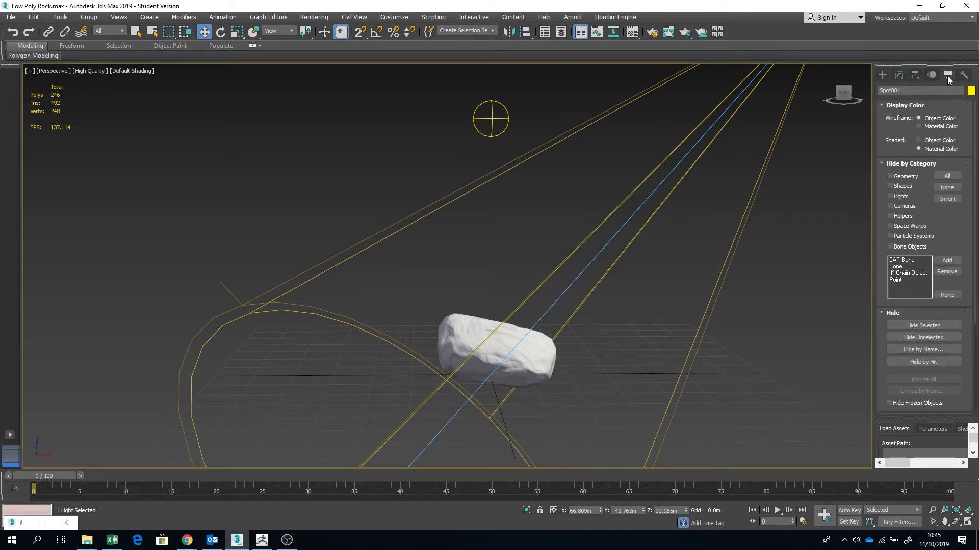
{"action": "left_click", "coordinate": [891, 195]}
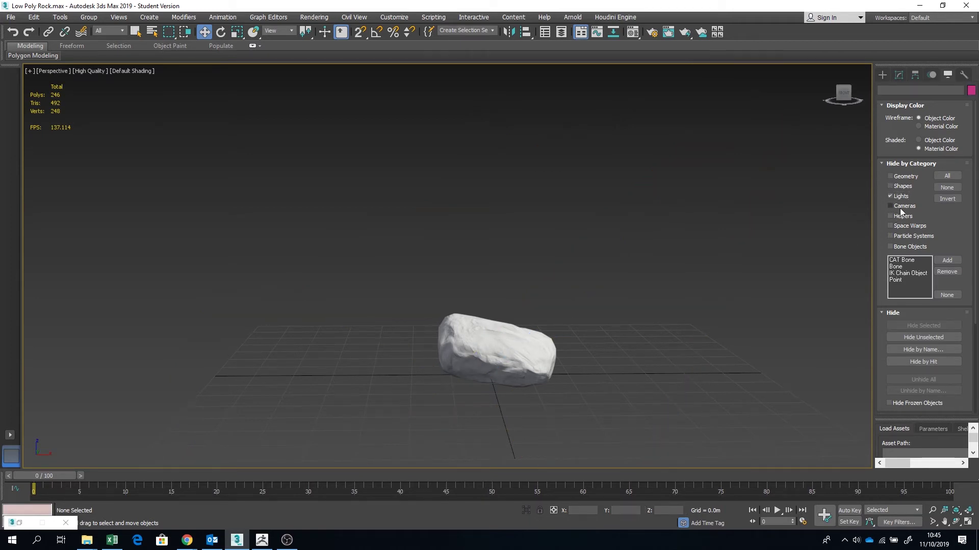
{"action": "left_click", "coordinate": [882, 75]}
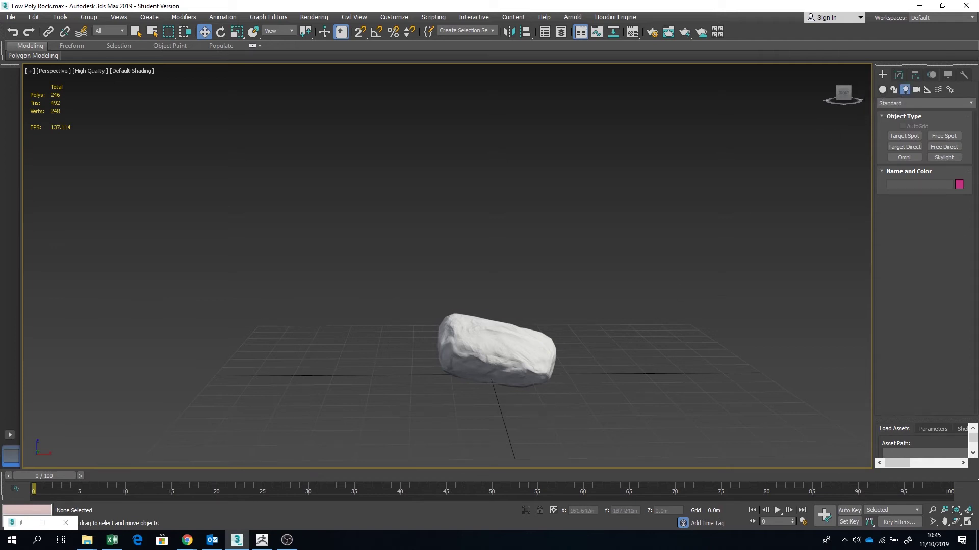
Draw a ground plane under the rock with 1 length and 1 width segment, sized 100m.
{"action": "left_click", "coordinate": [881, 89]}
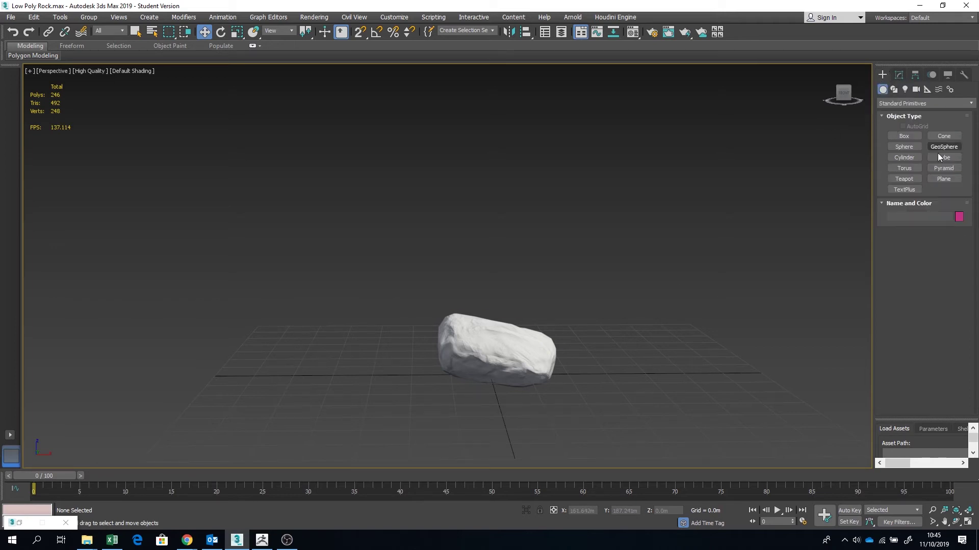
{"action": "left_click", "coordinate": [940, 178]}
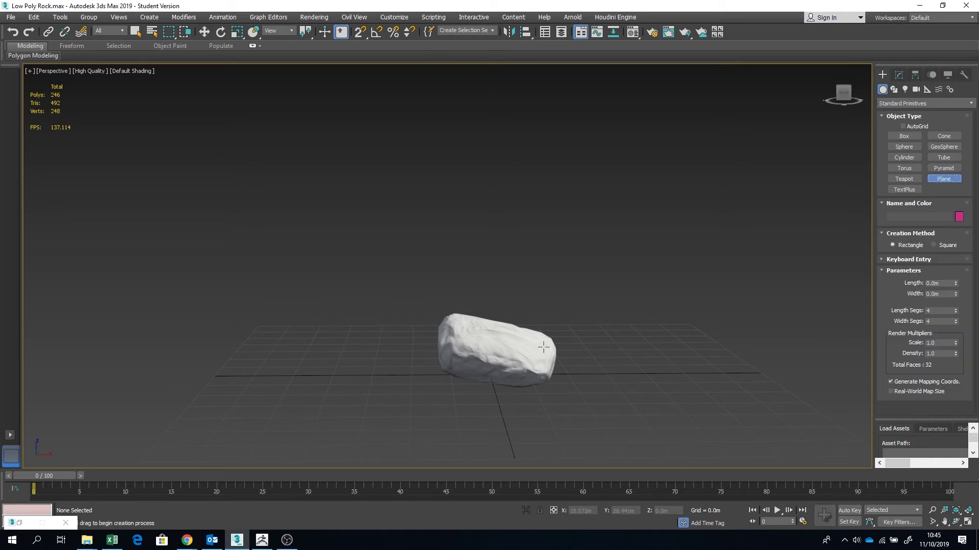
{"action": "middle_click_drag", "start_coordinate": [503, 285], "coordinate": [501, 336], "text": "alt"}
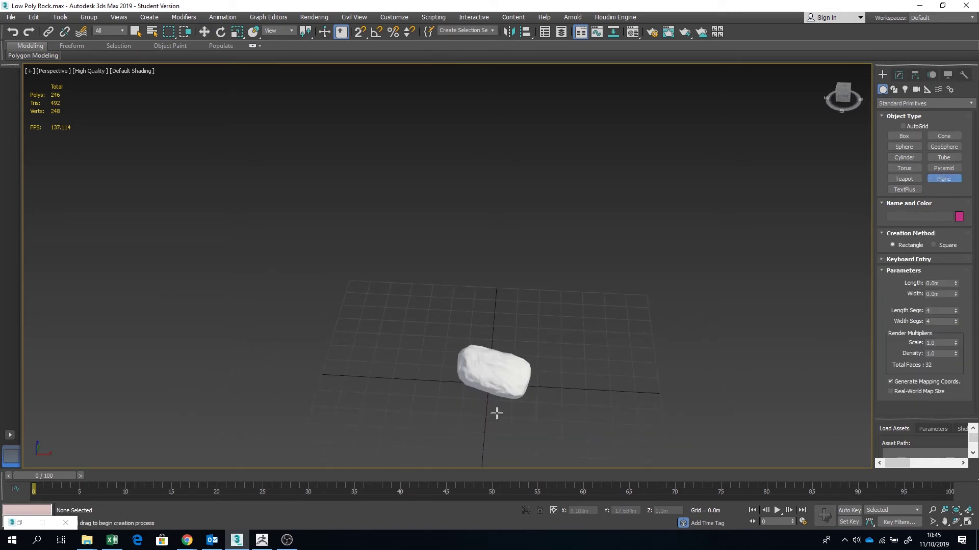
{"action": "left_click_drag", "start_coordinate": [498, 411], "coordinate": [356, 279]}
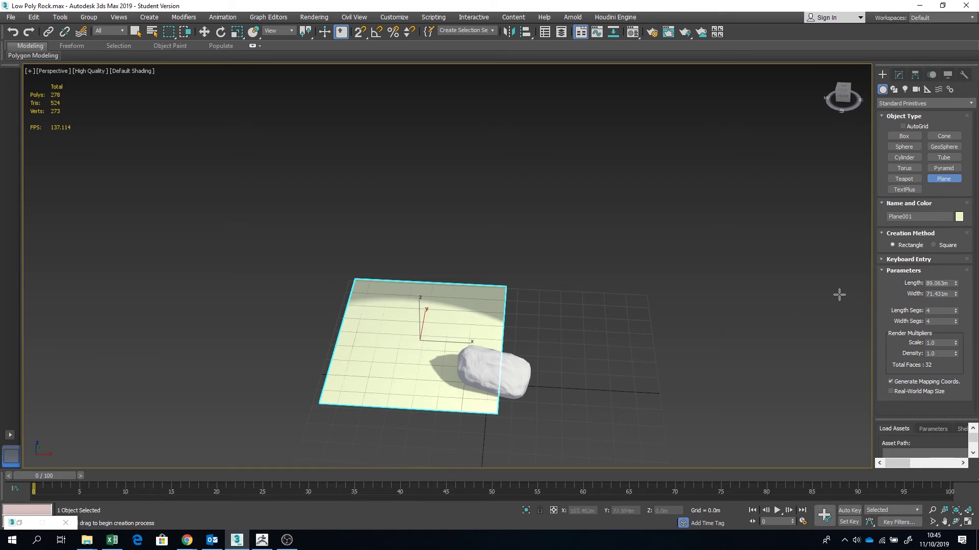
{"action": "left_click_drag", "start_coordinate": [956, 312], "coordinate": [961, 325]}
{"action": "right_click", "coordinate": [957, 323]}
{"action": "double_click", "coordinate": [950, 284]}
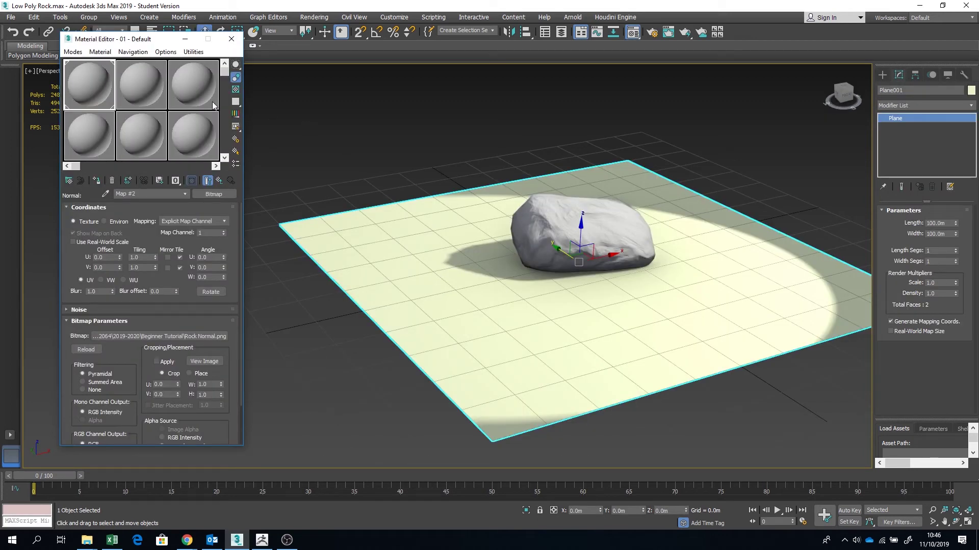
Drag the grey material from the Material Editor onto the ground plane, then deselect it.
{"action": "left_click_drag", "start_coordinate": [146, 81], "coordinate": [439, 258]}
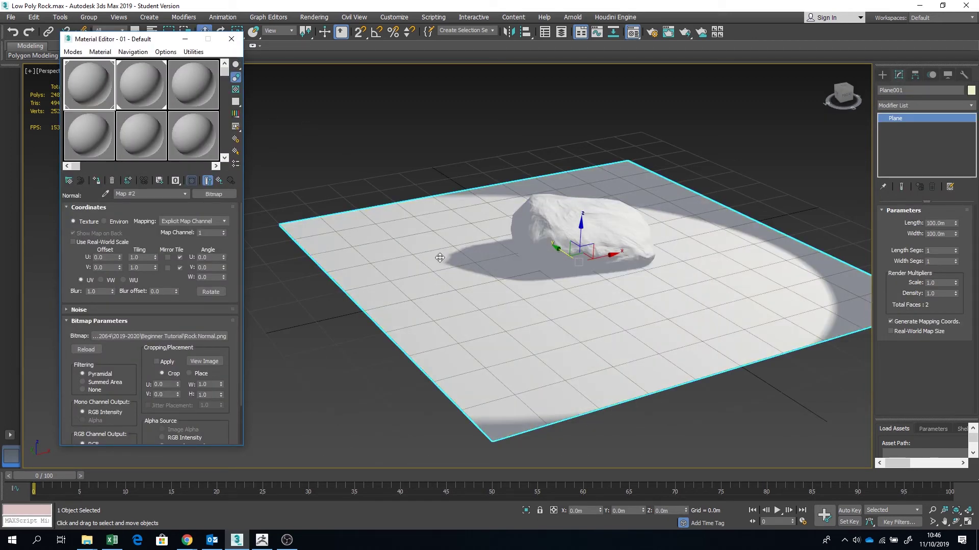
{"action": "scroll", "coordinate": [560, 240], "scroll_direction": "up", "scroll_amount": 5}
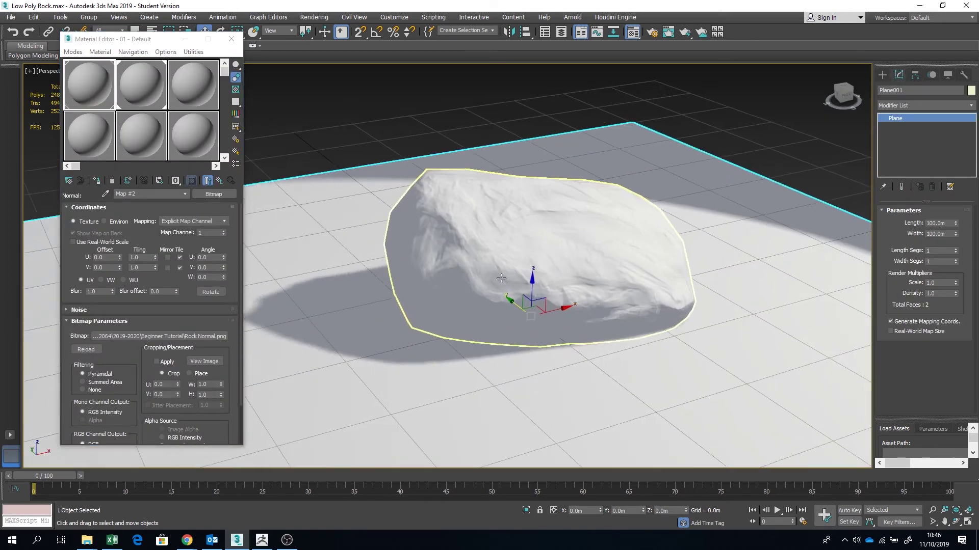
{"action": "left_click", "coordinate": [423, 124]}
Minimize the Material Editor, hide the home grid, and orbit to inspect the rock's shadow.
{"action": "left_click", "coordinate": [188, 40]}
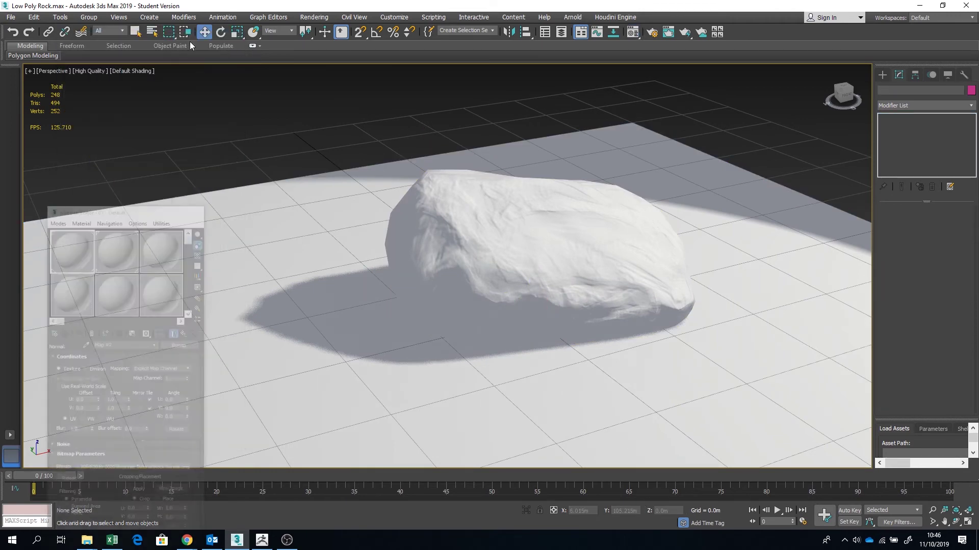
{"action": "key", "text": "g"}
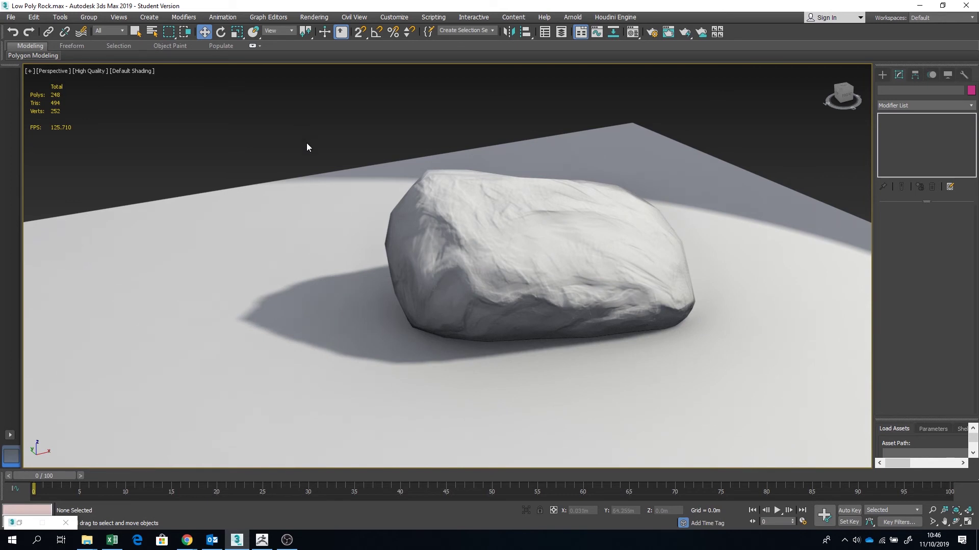
{"action": "middle_click_drag", "start_coordinate": [306, 143], "coordinate": [556, 147], "text": "alt"}
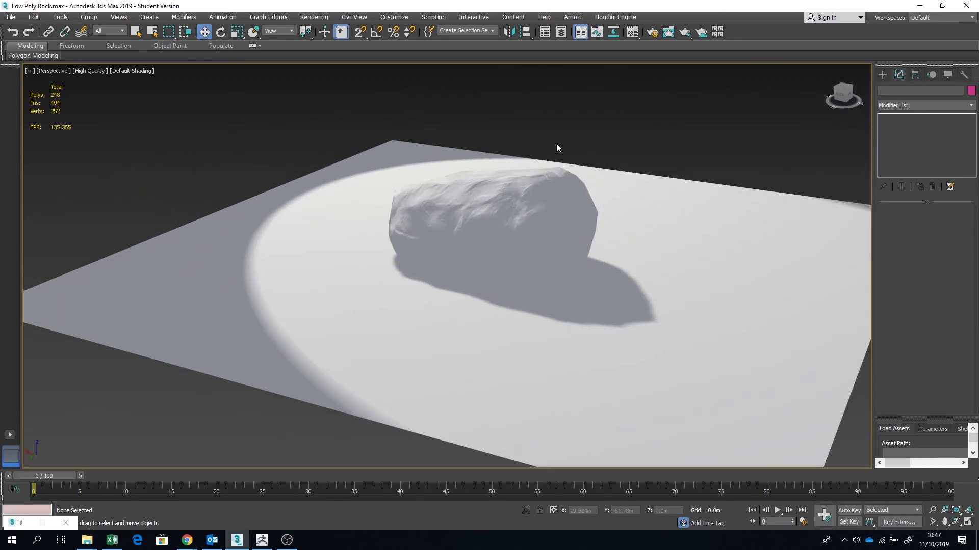
{"action": "scroll", "coordinate": [591, 136], "scroll_direction": "up", "scroll_amount": 5}
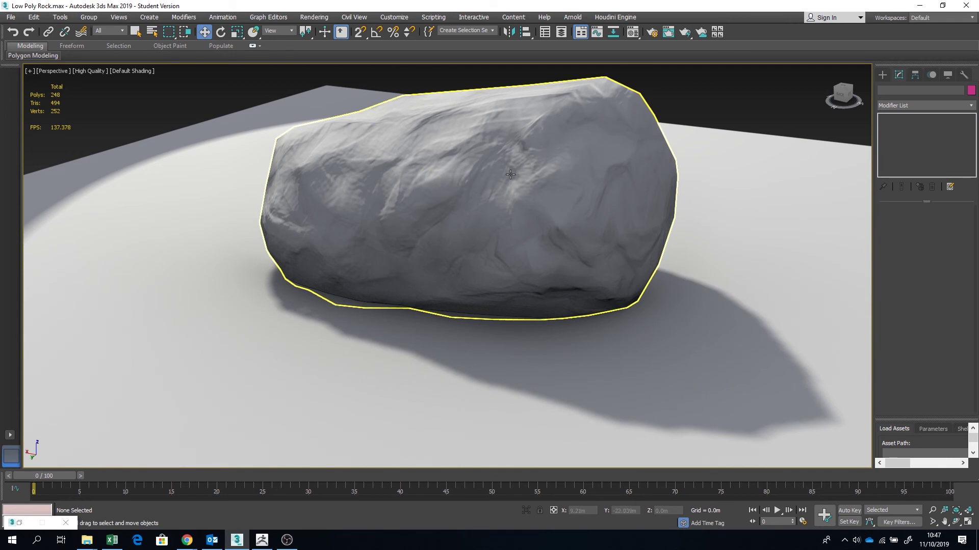
{"action": "scroll", "coordinate": [531, 180], "scroll_direction": "down", "scroll_amount": 3}
{"action": "middle_click_drag", "start_coordinate": [532, 180], "coordinate": [397, 177], "text": "alt"}
{"action": "scroll", "coordinate": [396, 176], "scroll_direction": "down", "scroll_amount": 5}
{"action": "scroll", "coordinate": [430, 173], "scroll_direction": "up", "scroll_amount": 5}
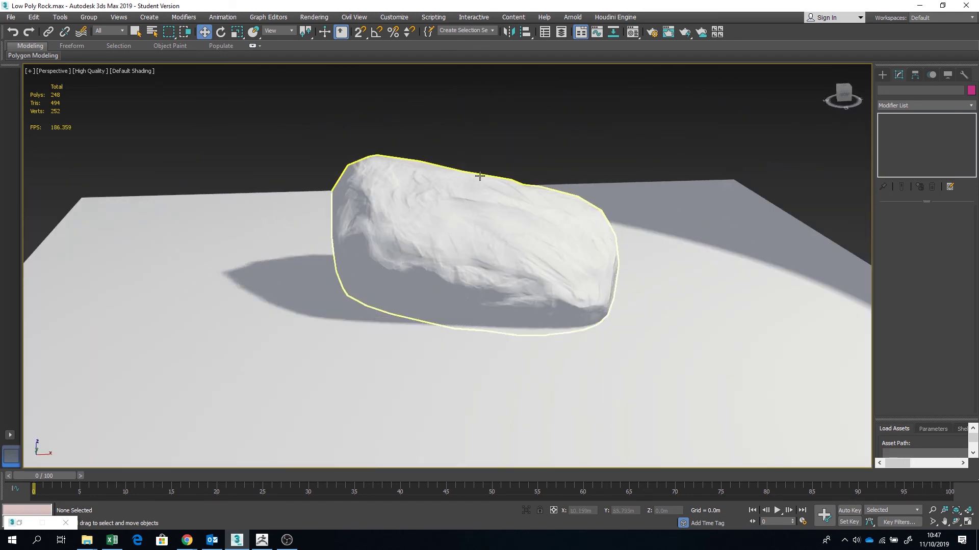